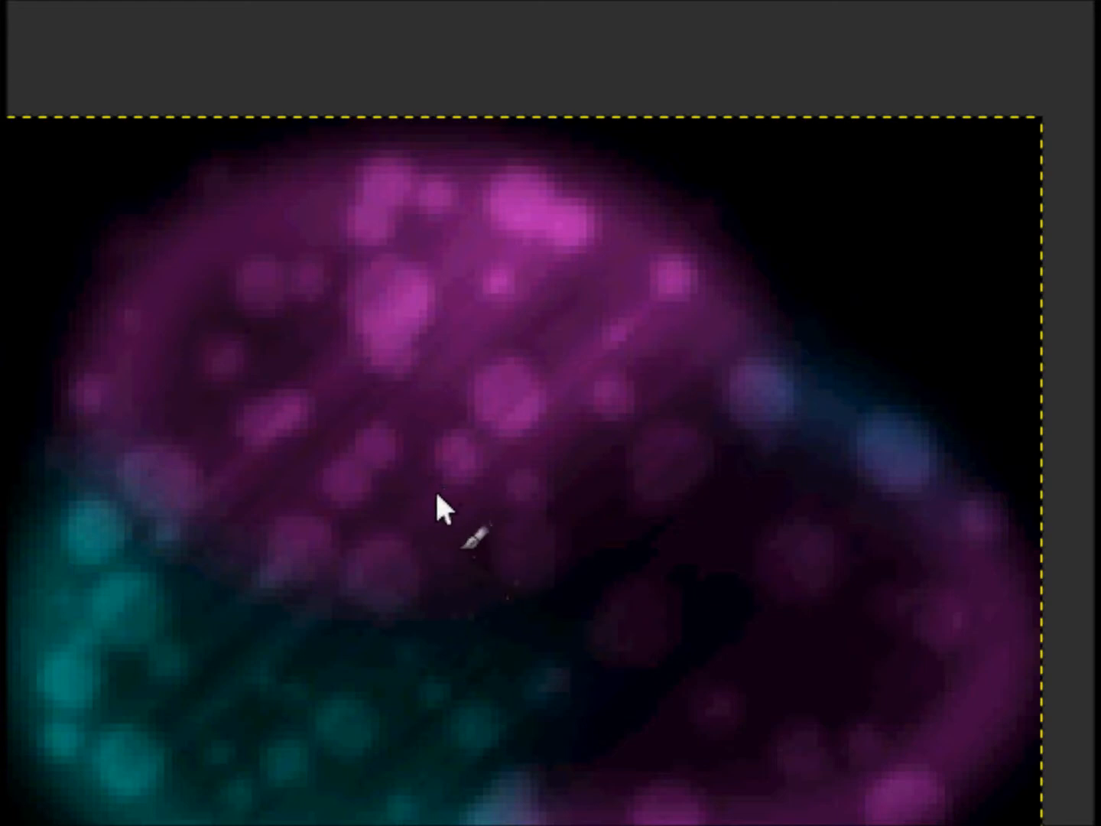
pyautogui.scroll(-5, 539, 433)
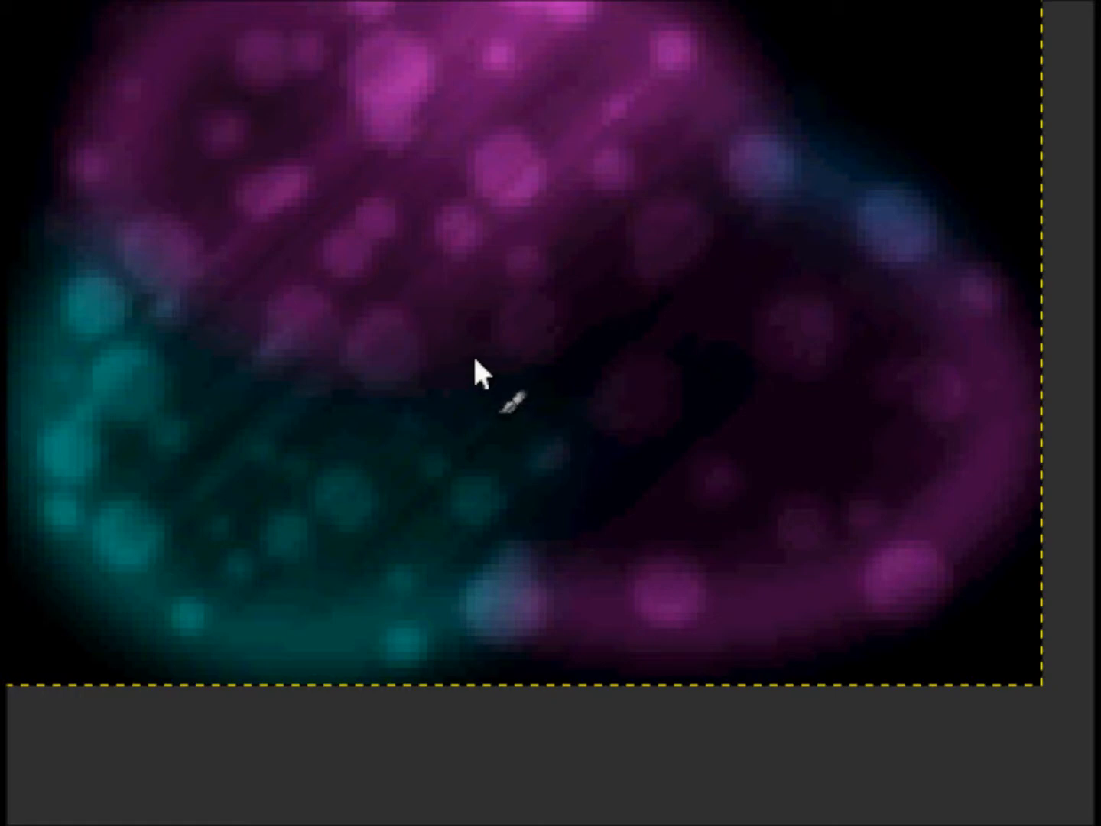
pyautogui.scroll(5, 472, 353)
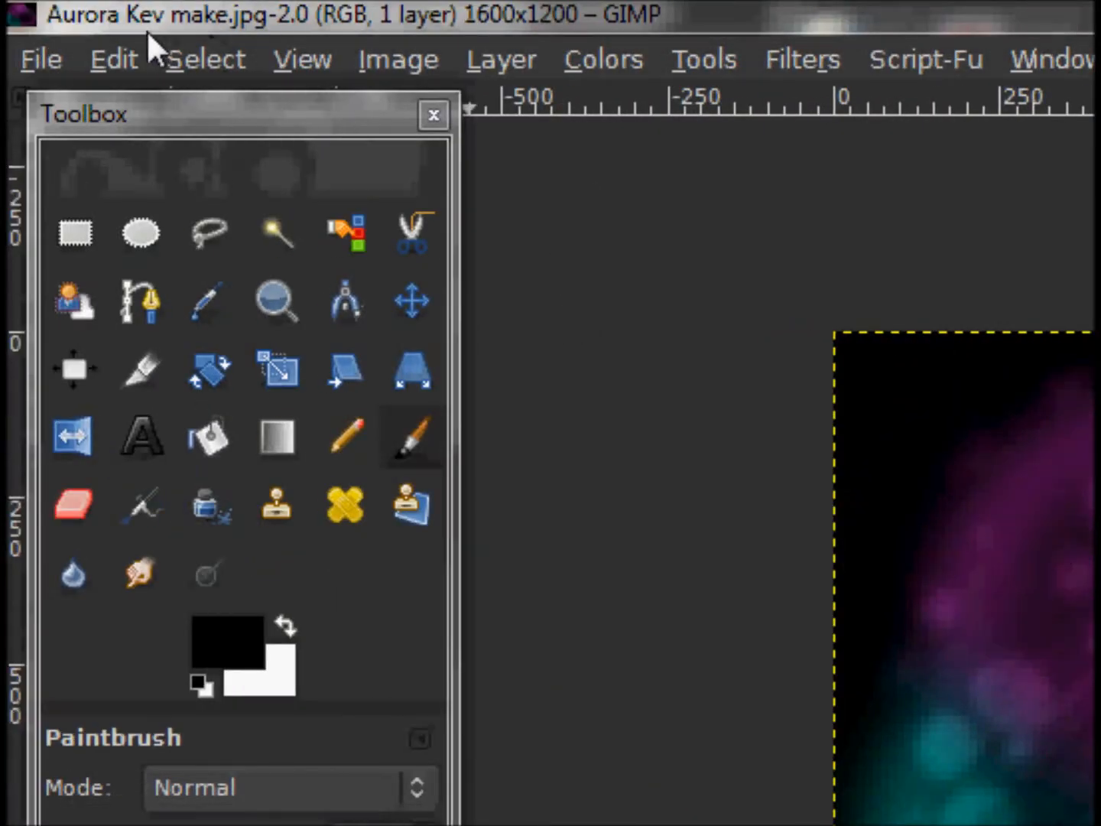
# Step: Create a new 1600 × 1200 pixel image and maximize its window
pyautogui.click(53, 57)
pyautogui.click(79, 107)
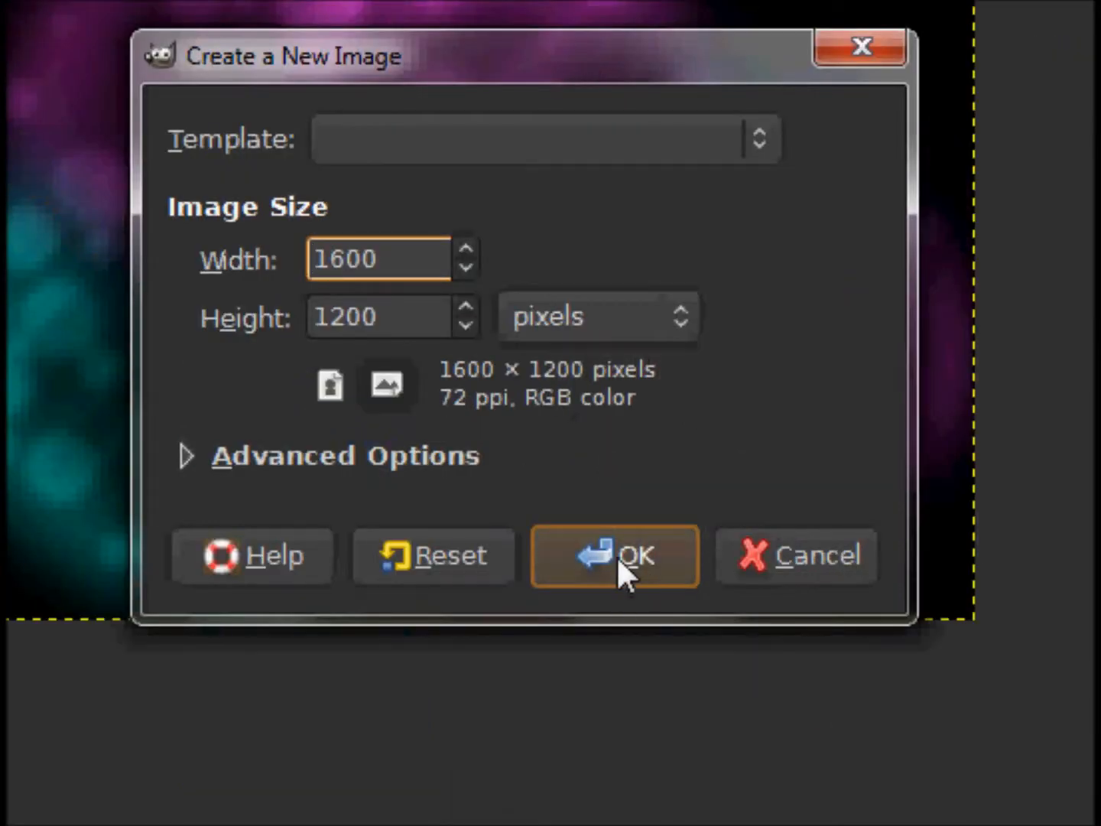
pyautogui.click(887, 784)
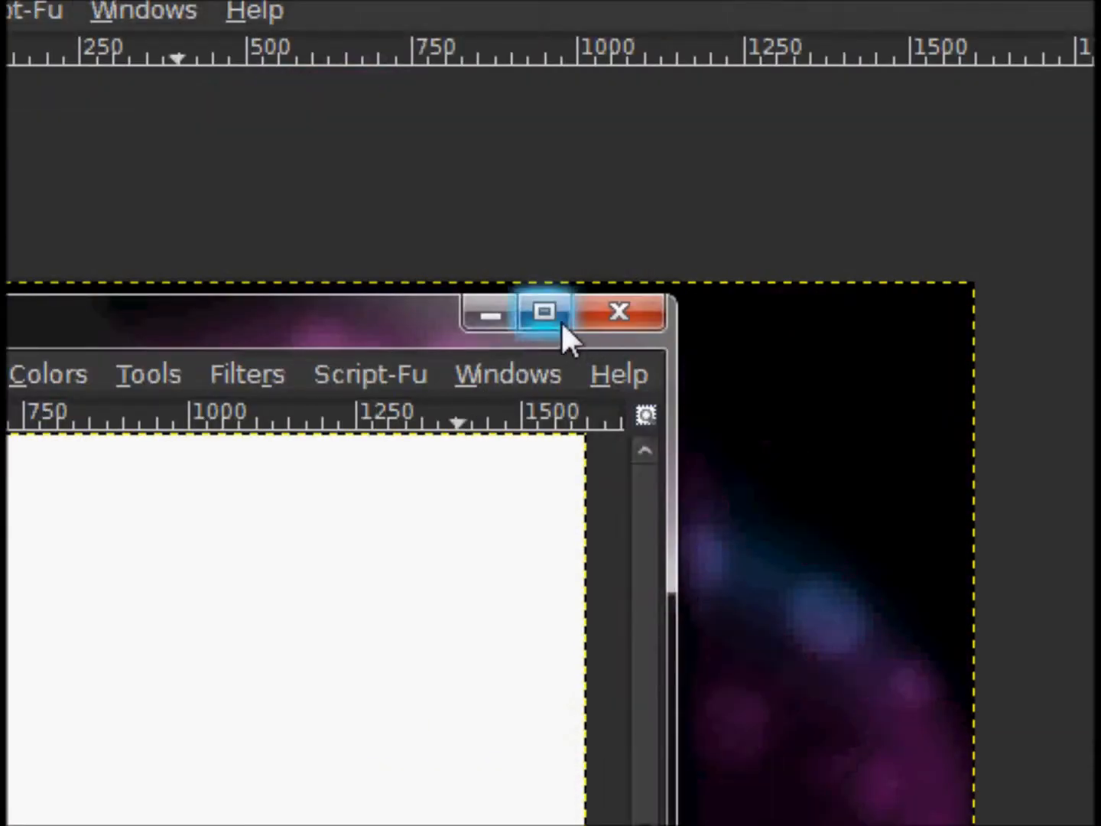
pyautogui.click(543, 69)
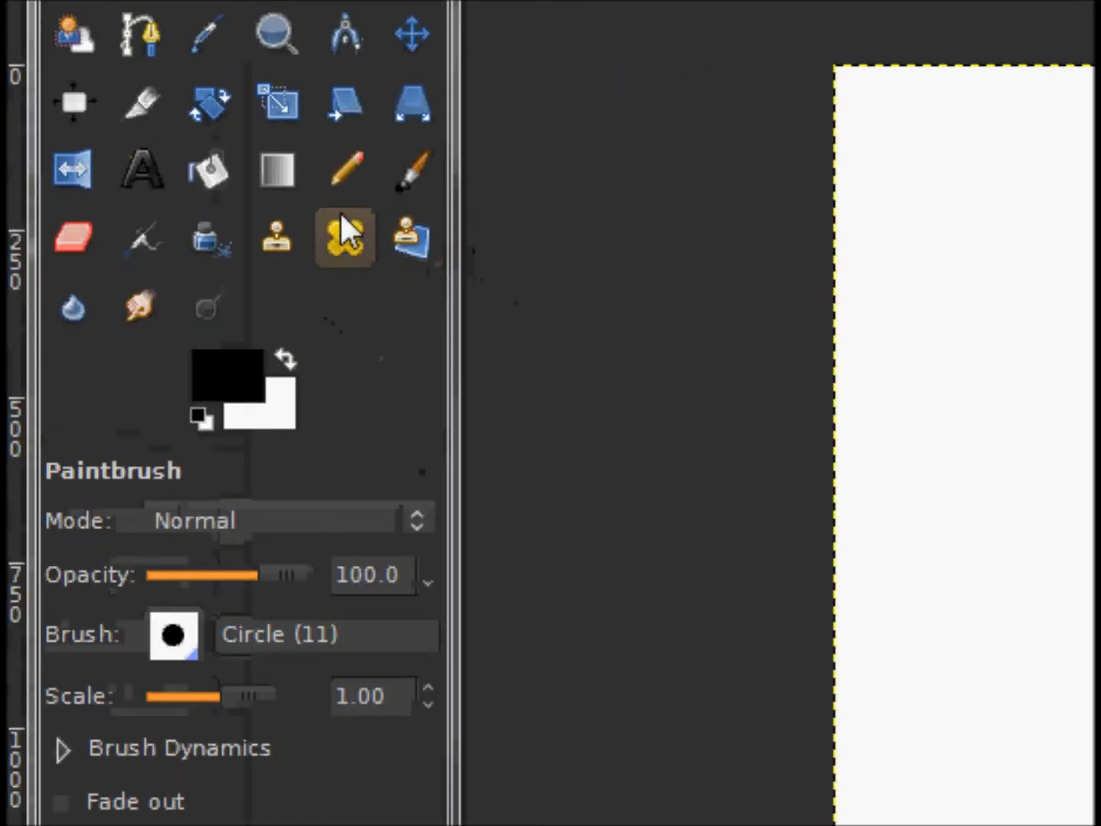
# Step: Bucket-fill the canvas with black and add a transparent 1600 × 1200 px layer named 1
pyautogui.click(208, 170)
pyautogui.click(867, 437)
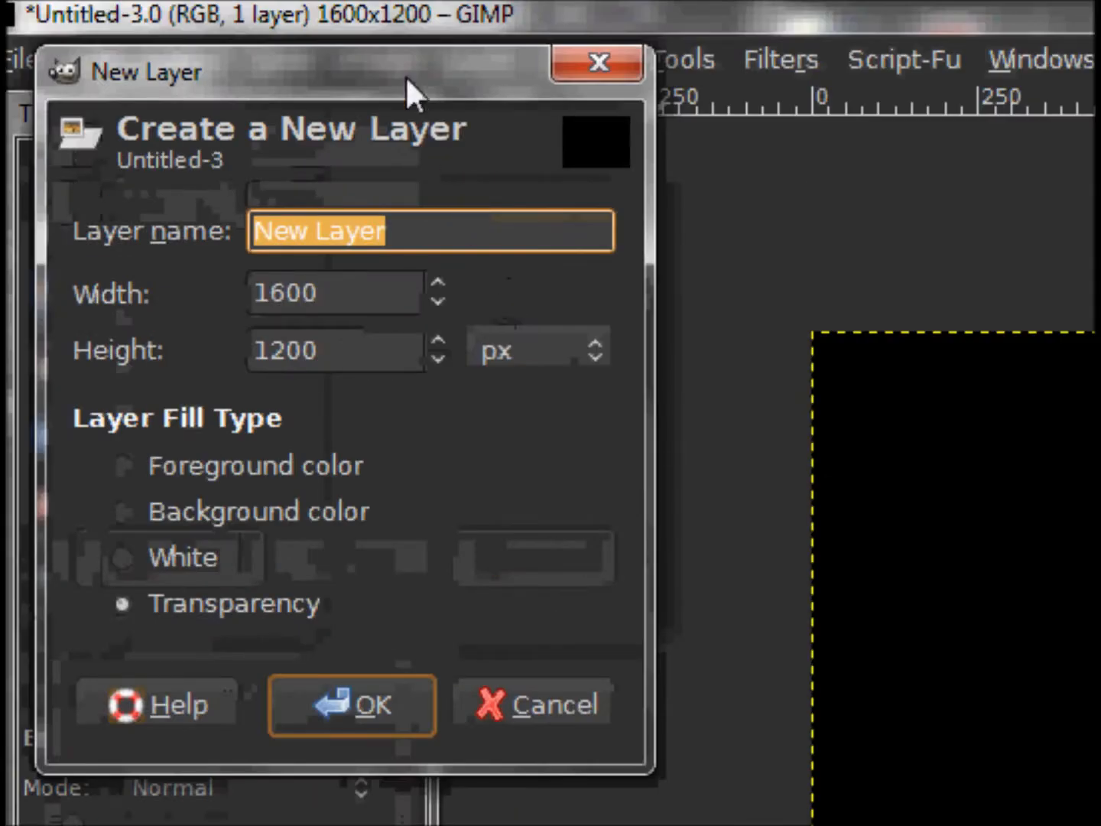
pyautogui.moveTo(407, 78); pyautogui.dragTo(803, 417)
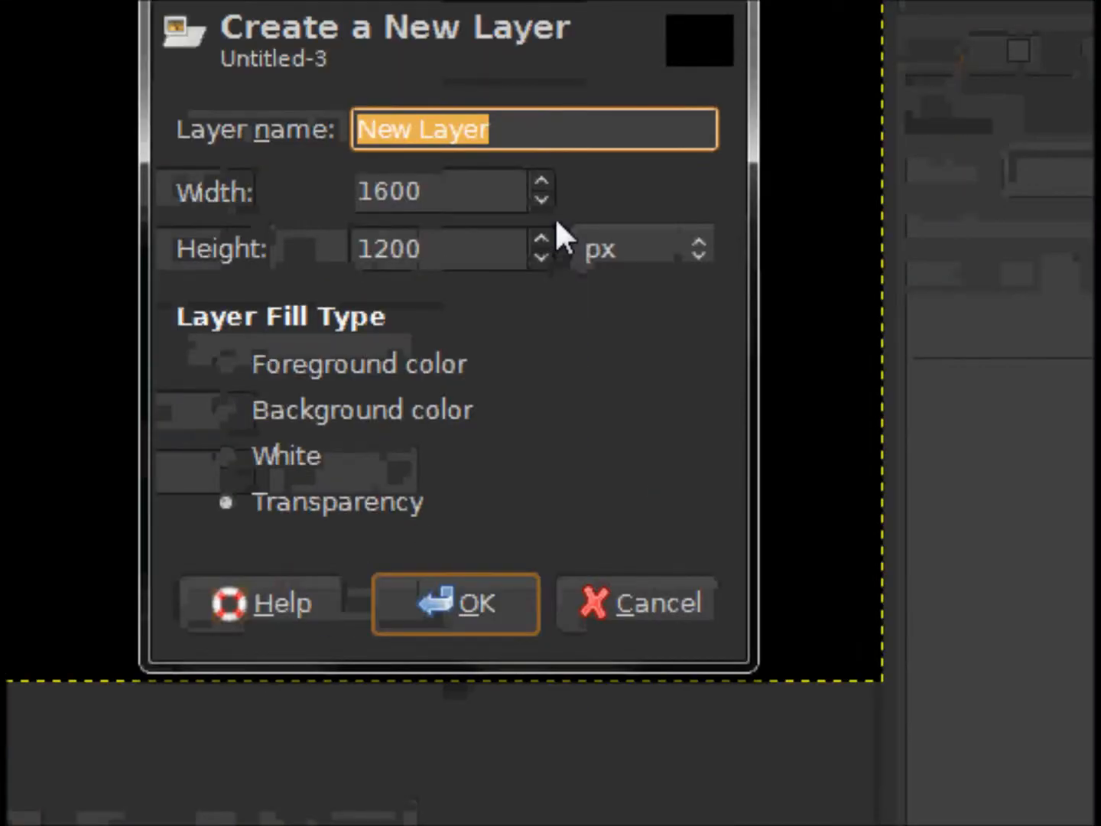
pyautogui.write('1')
pyautogui.click(459, 586)
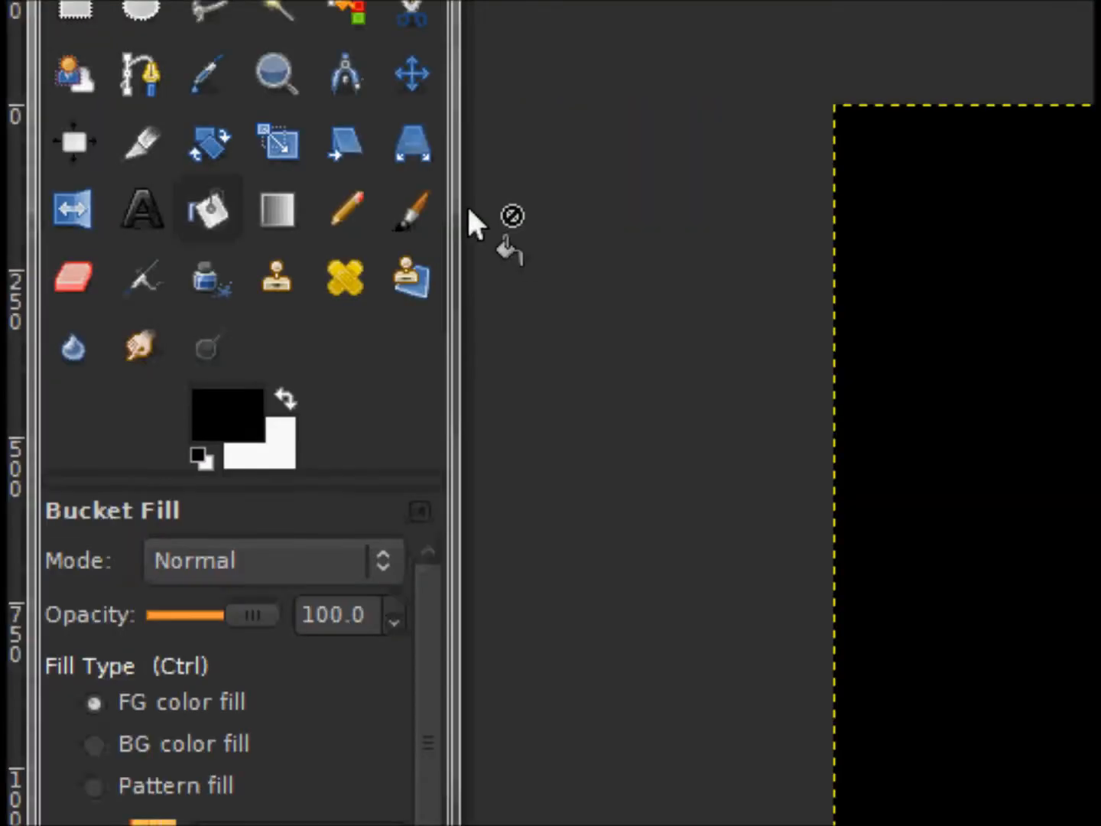
# Step: Draw a wide elliptical selection spanning most of the canvas width around its middle
pyautogui.click(157, 6)
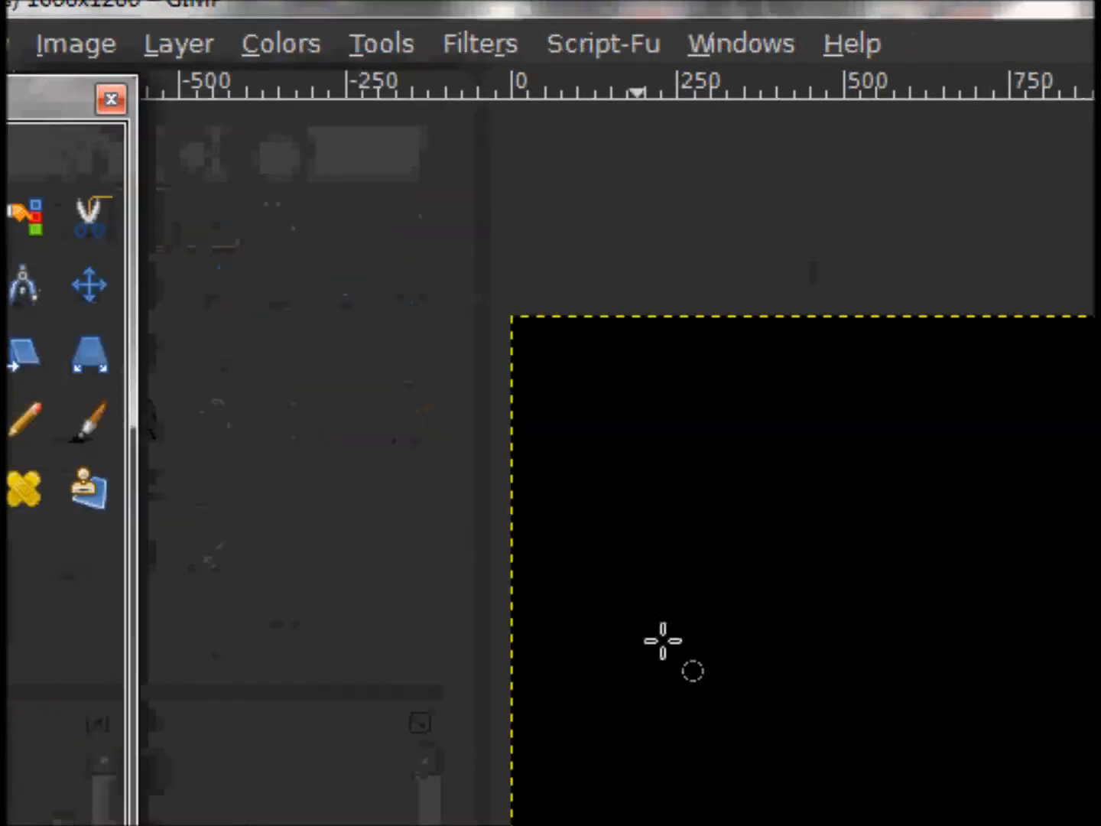
pyautogui.moveTo(914, 610); pyautogui.dragTo(1100, 825)
pyautogui.moveTo(683, 562)
pyautogui.mouseDown()
pyautogui.moveTo(644, 559)
pyautogui.moveTo(689, 544)
pyautogui.mouseUp()
pyautogui.moveTo(280, 383); pyautogui.dragTo(268, 301)
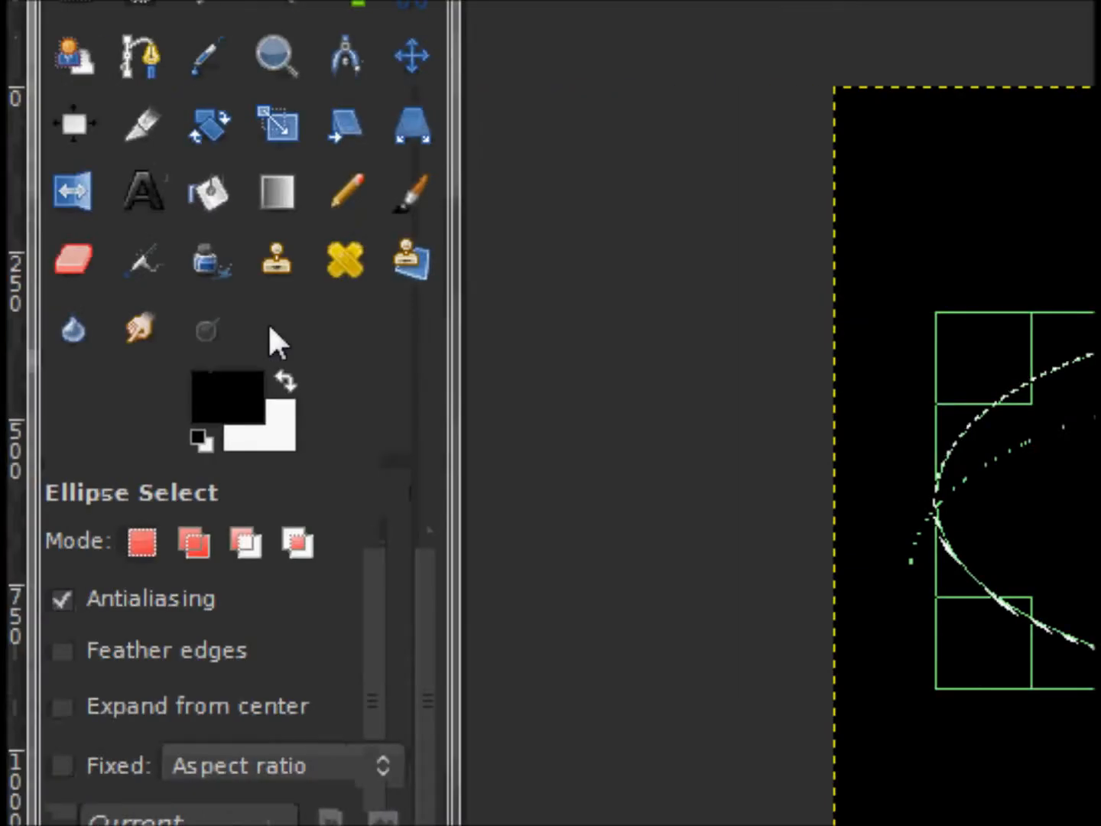
# Step: Fill the elliptical selection on layer 1 with the saved blue colour 2c88c9, and clear the selection
pyautogui.click(236, 383)
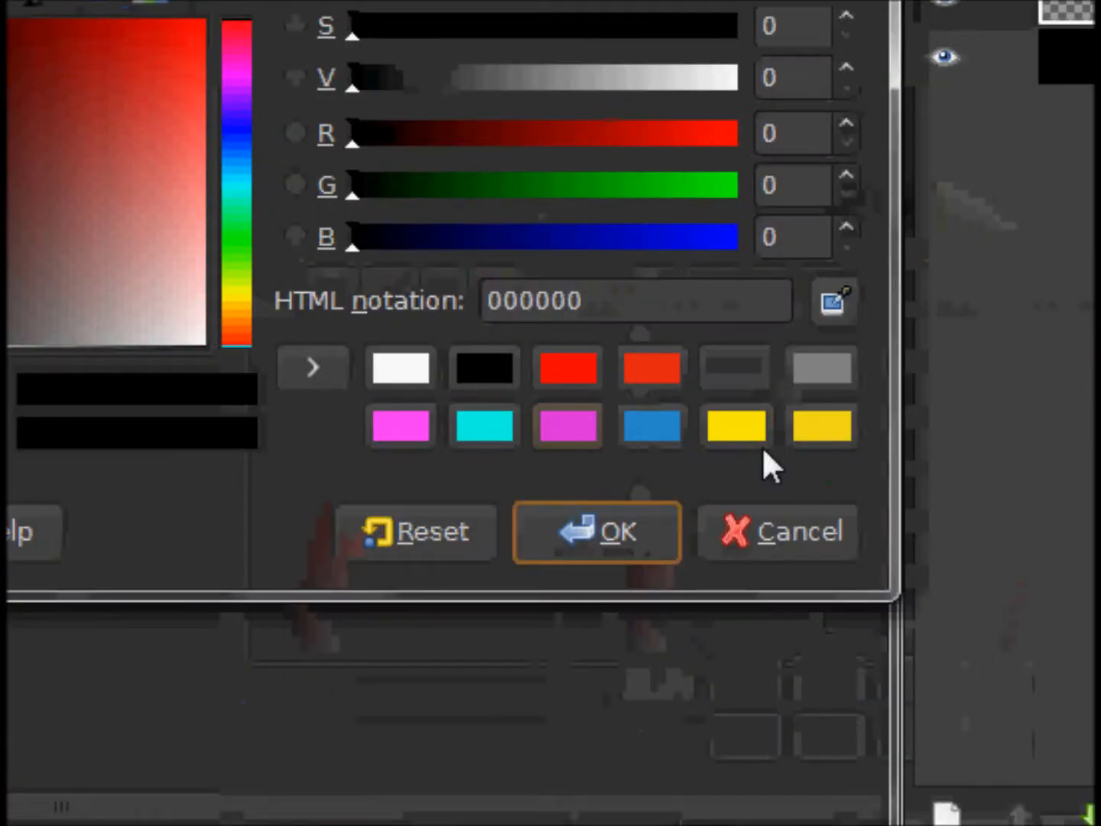
pyautogui.click(659, 420)
pyautogui.click(604, 528)
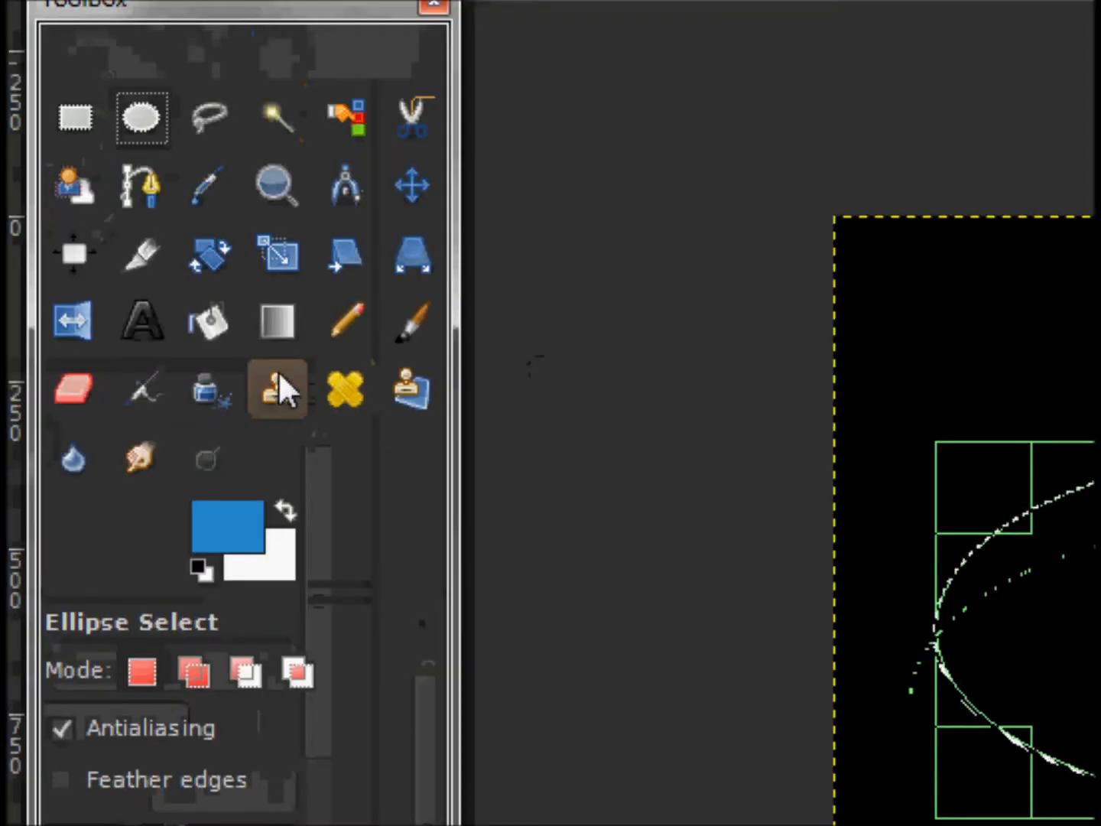
pyautogui.click(199, 309)
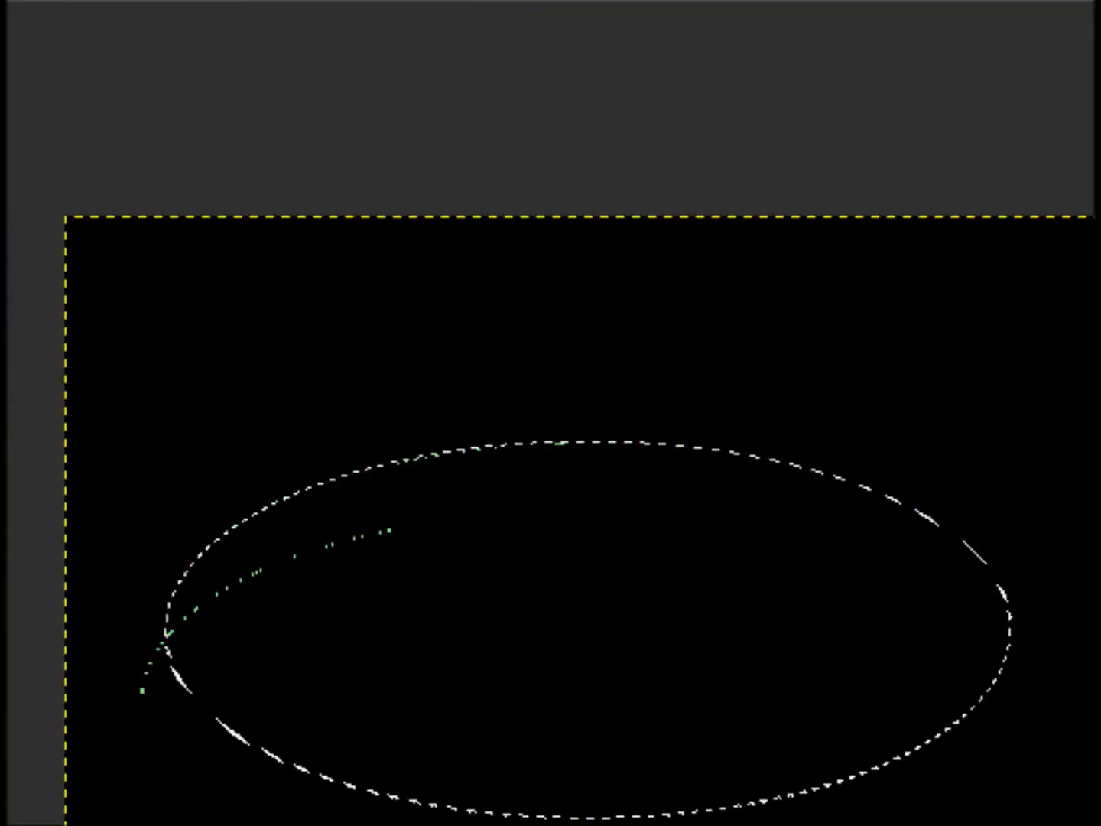
pyautogui.click(579, 614)
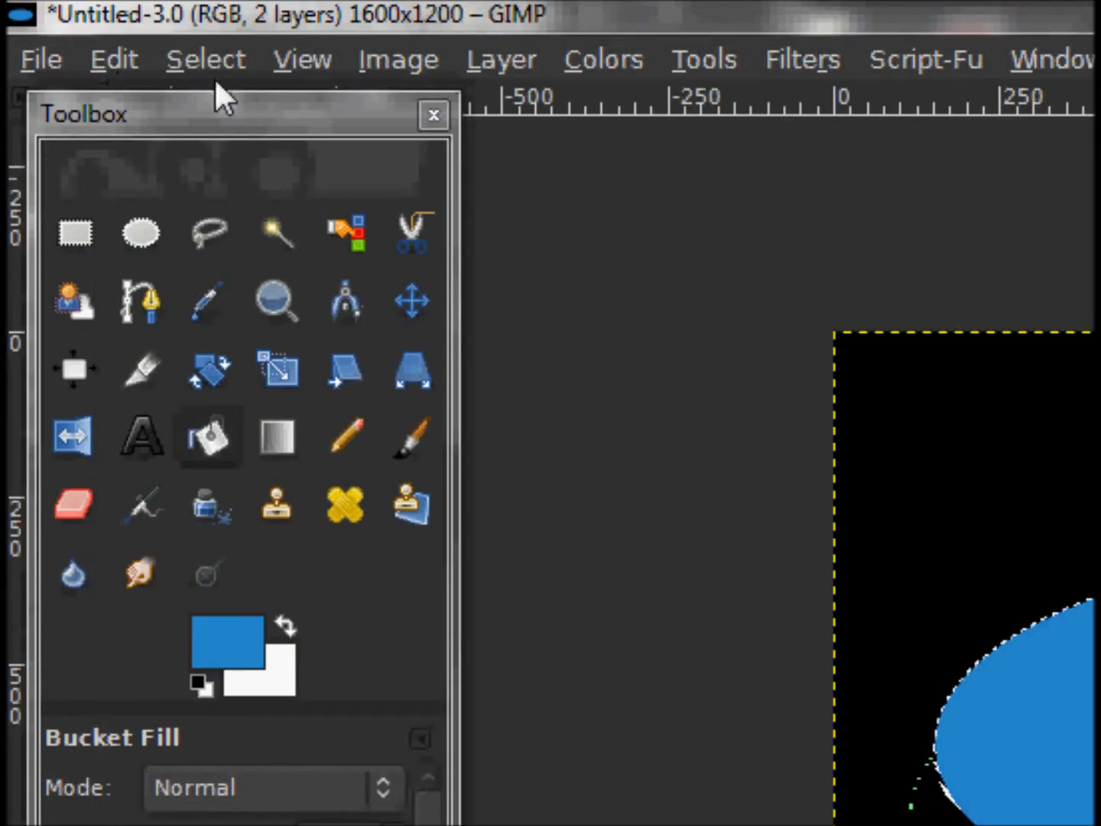
pyautogui.click(206, 62)
pyautogui.click(214, 145)
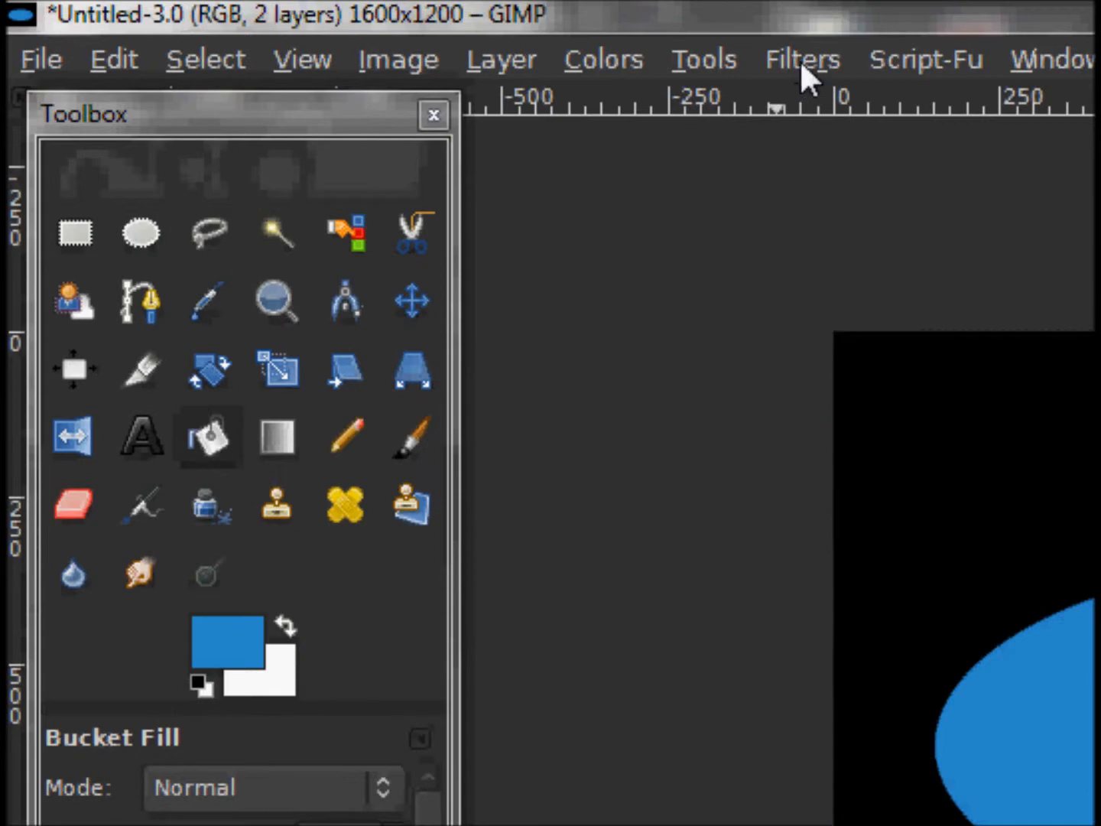
# Step: Apply a Gaussian Blur to the blue ellipse with a 200 px horizontal and vertical radius
pyautogui.click(799, 60)
pyautogui.moveTo(897, 266)
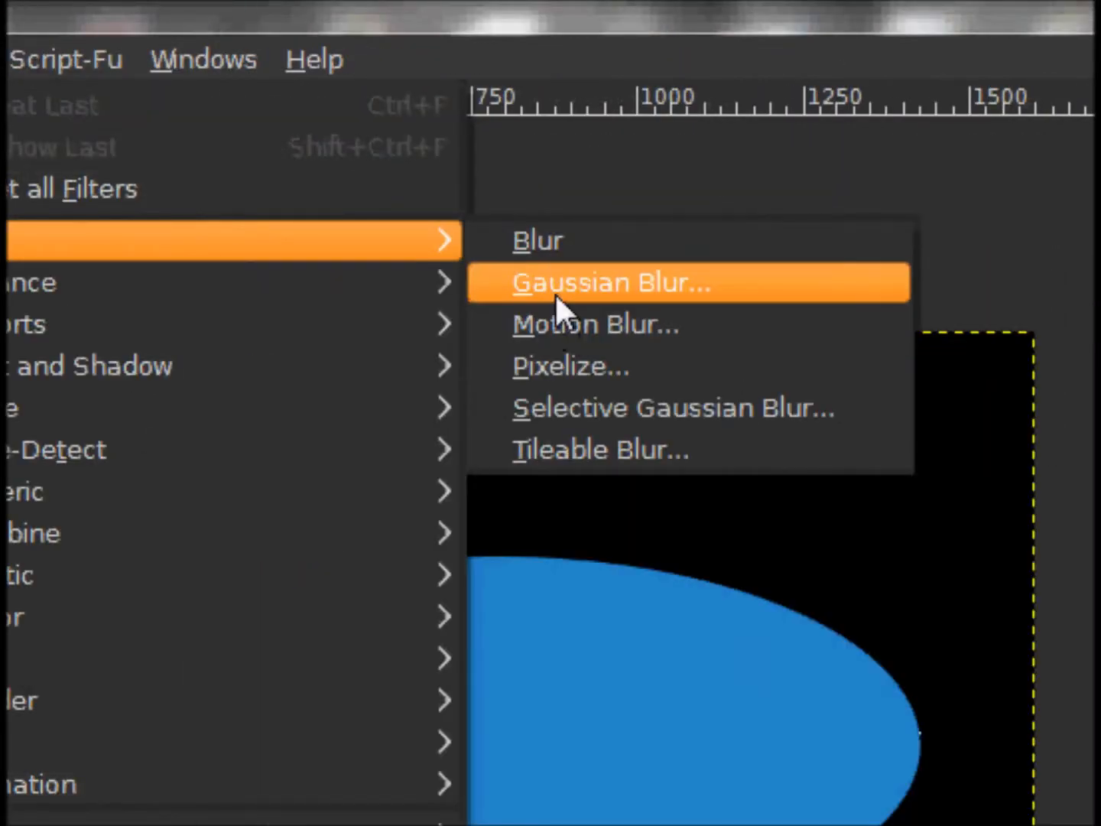
pyautogui.click(558, 299)
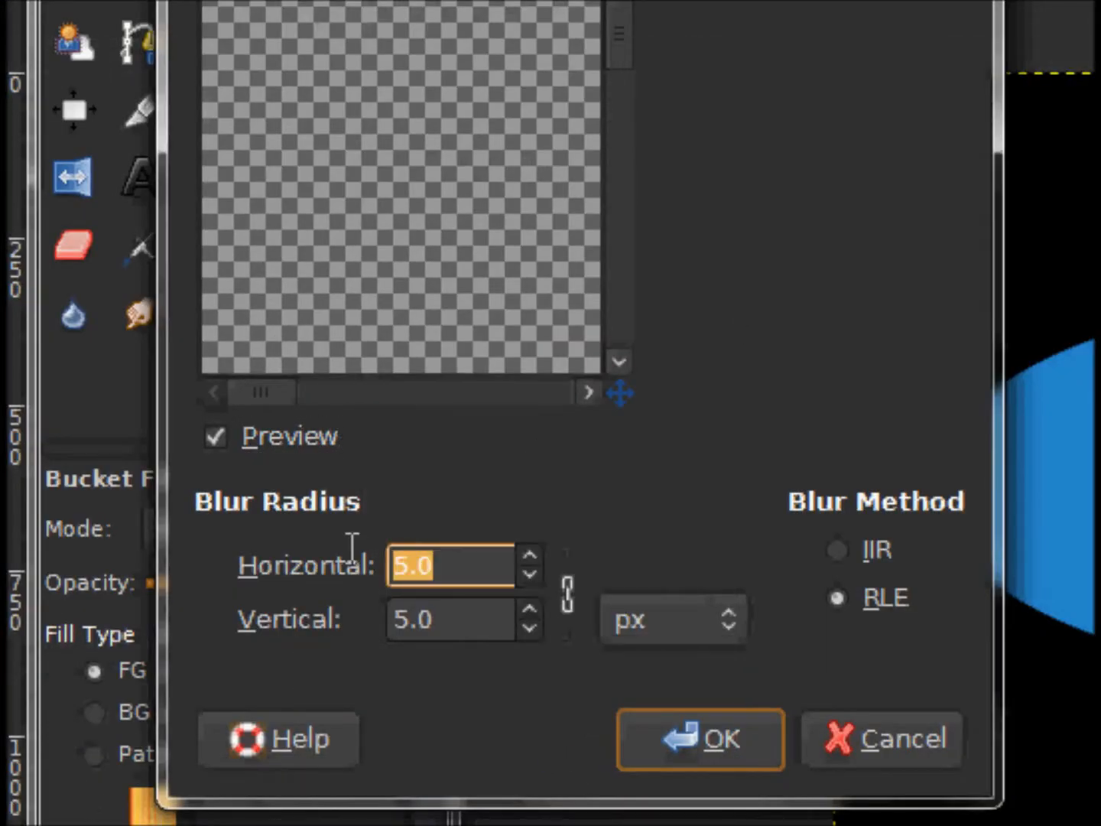
pyautogui.write('200')
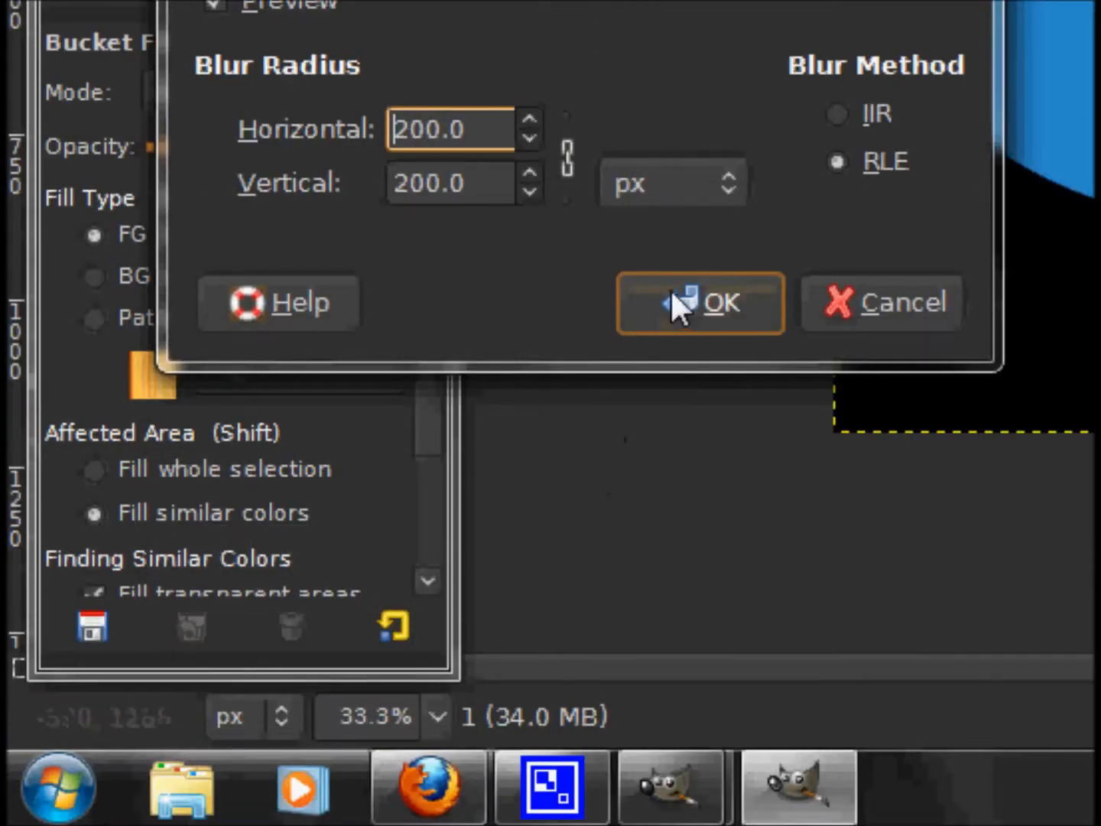
pyautogui.click(671, 293)
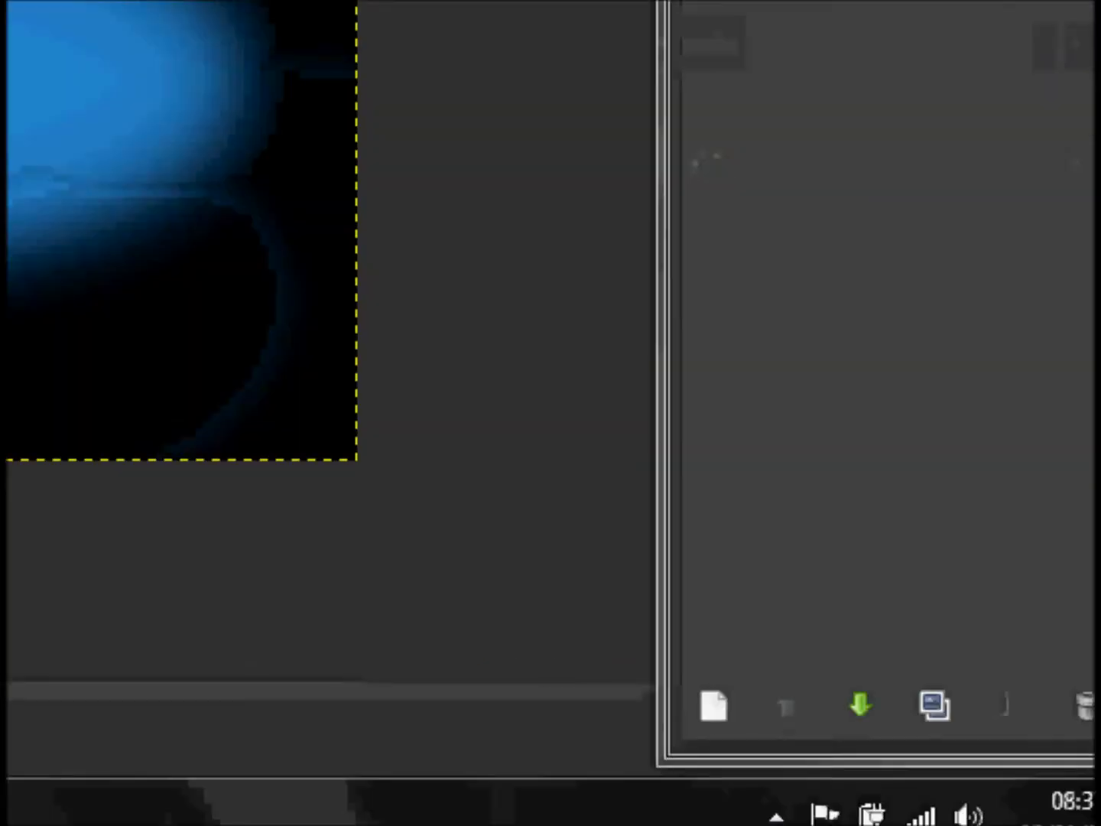
# Step: Add three more transparent 1600 × 1200 px layers named 2, 3 and 4
pyautogui.click(713, 705)
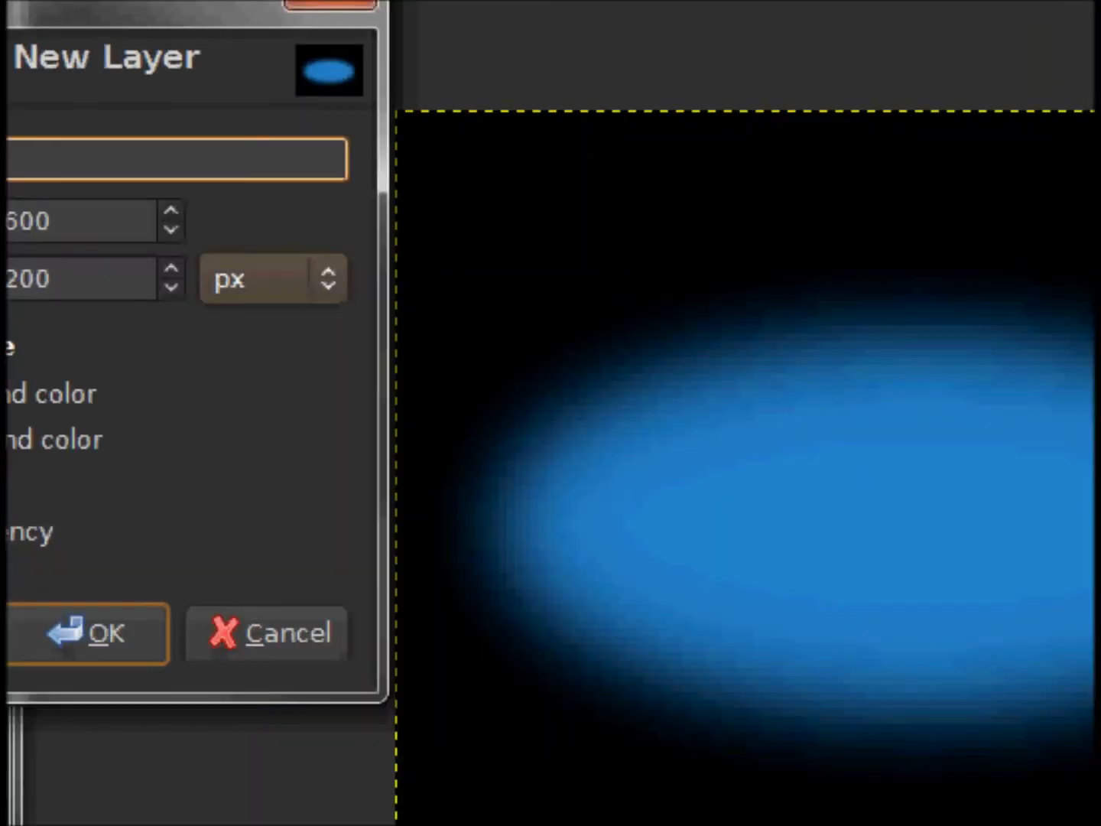
pyautogui.click(85, 633)
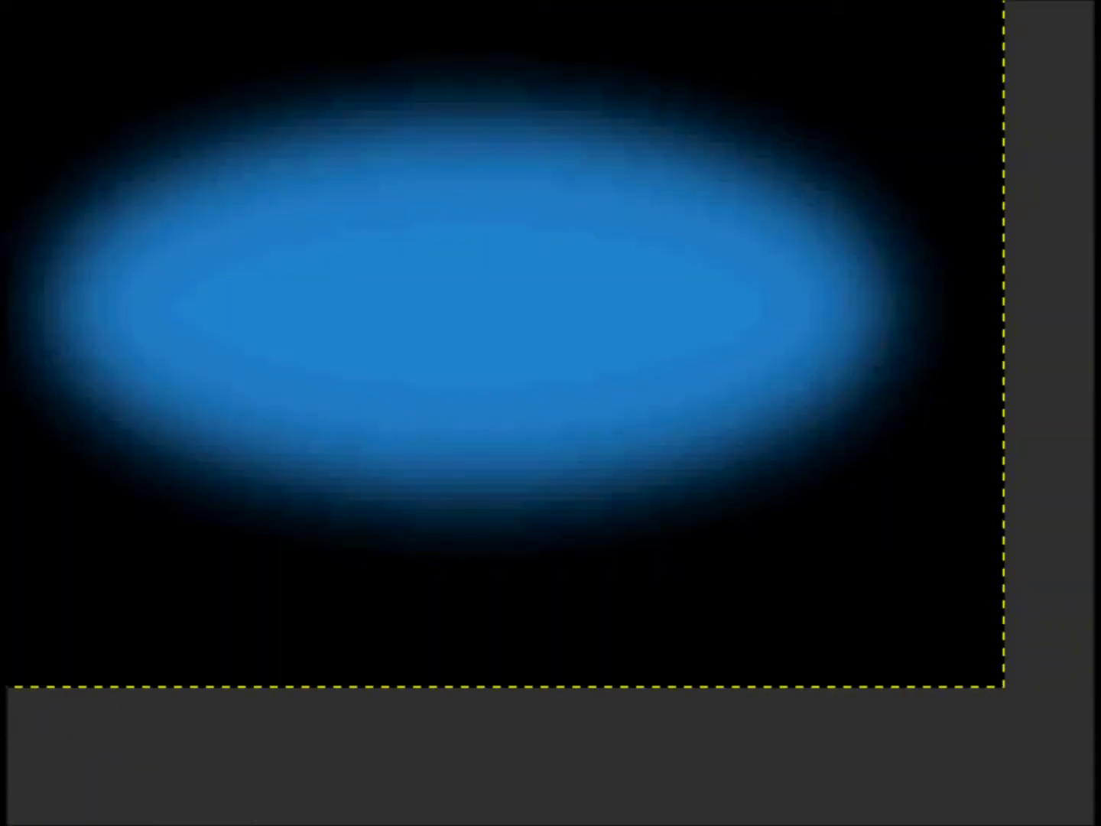
pyautogui.click(627, 676)
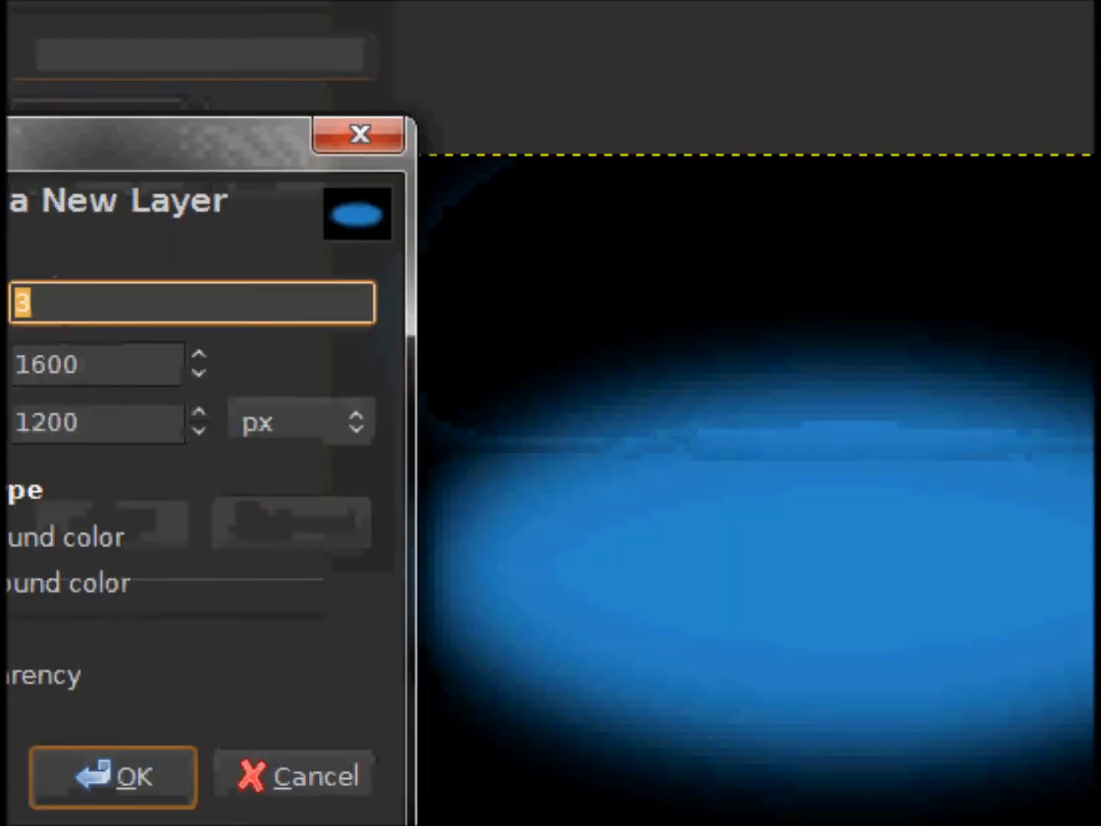
pyautogui.write('4')
pyautogui.press('Return')
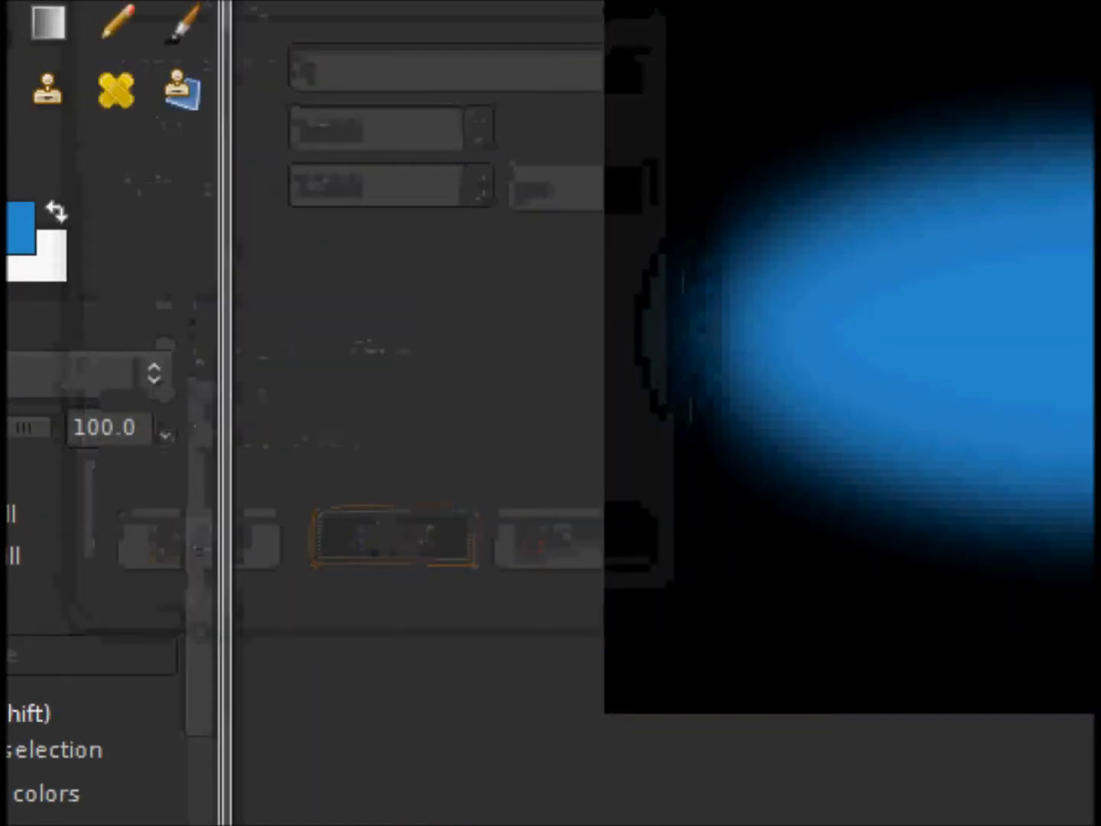
pyautogui.click(864, 507)
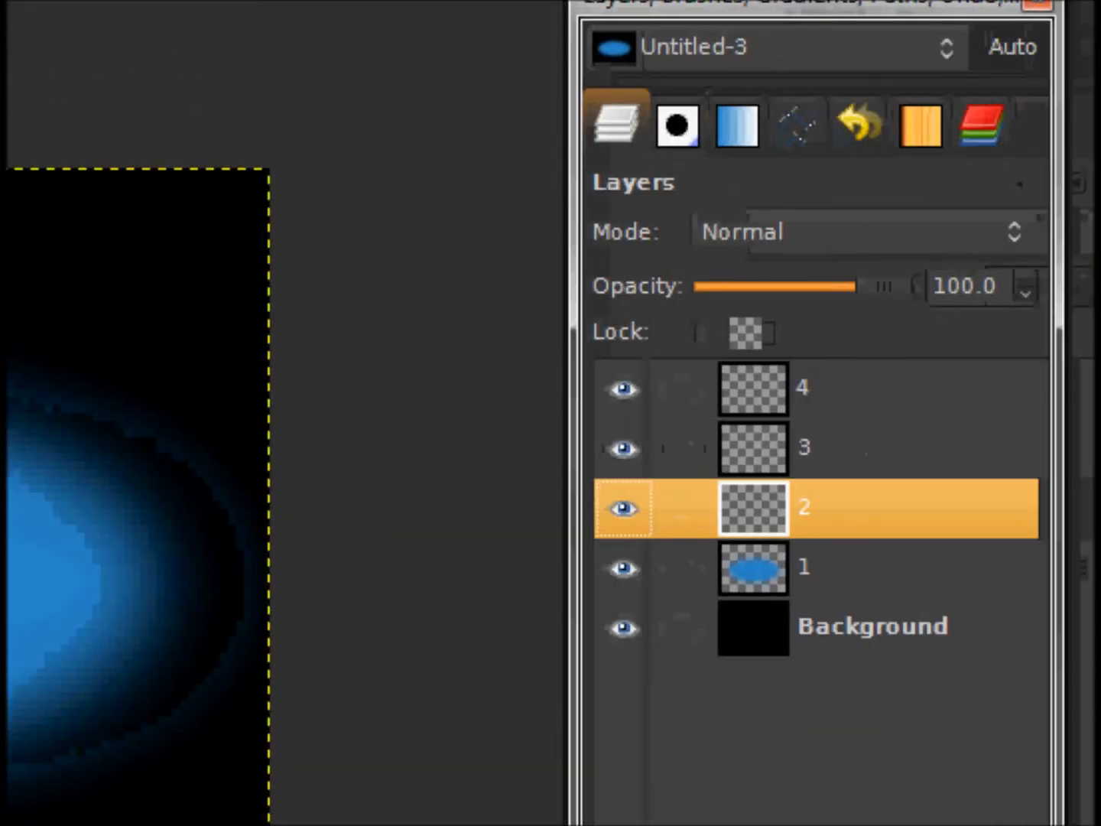
pyautogui.click(863, 447)
pyautogui.click(863, 387)
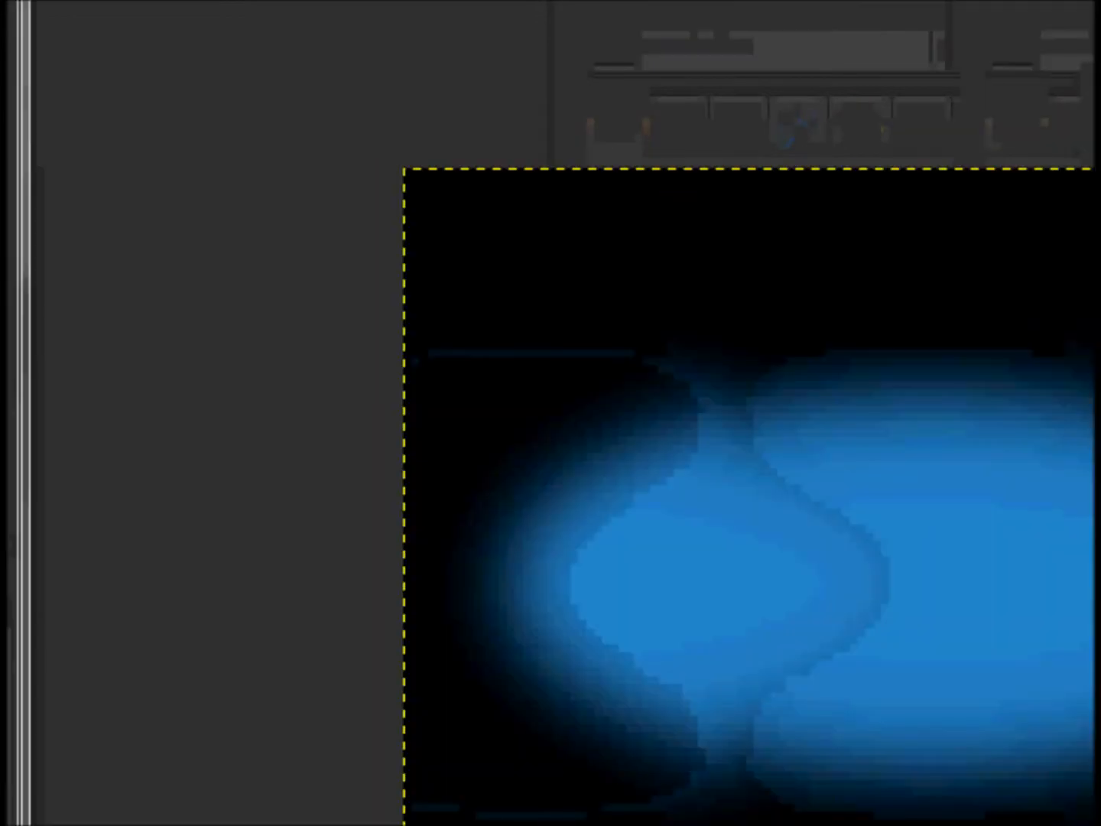
# Step: Draw an elliptical selection over the lower-right part of the canvas and make layer 2 active
pyautogui.press('e')
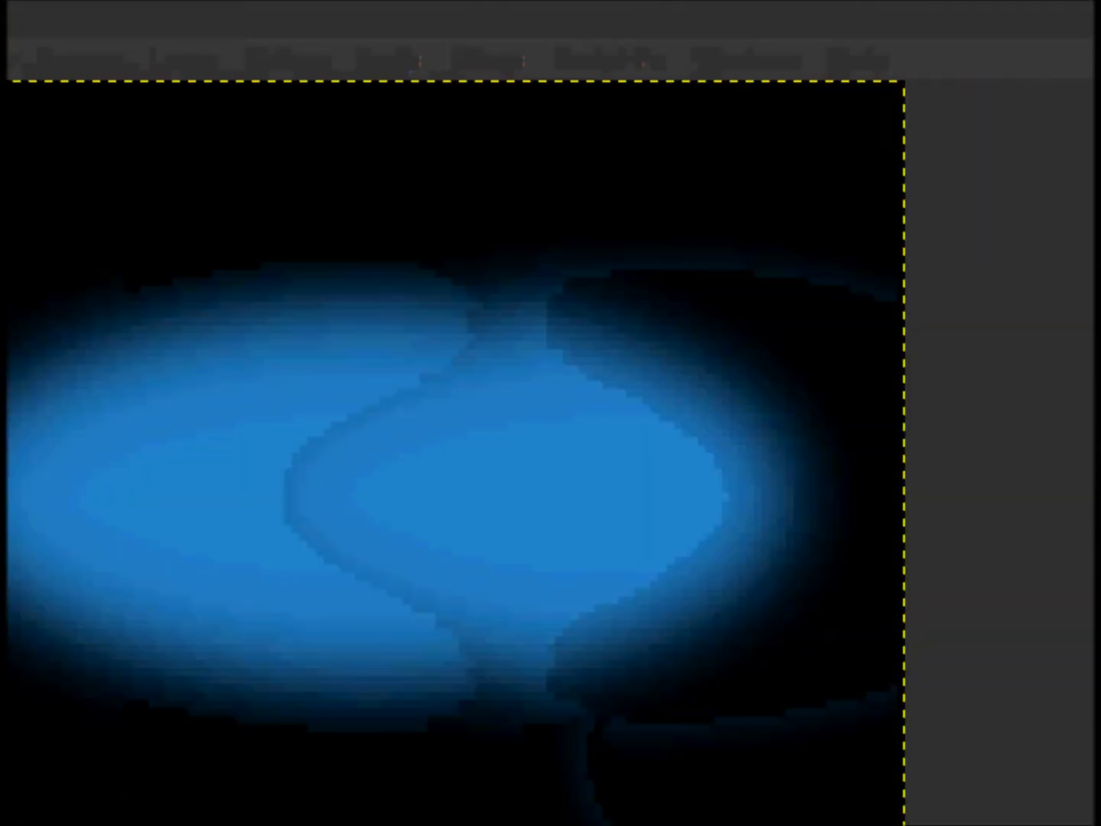
pyautogui.moveTo(378, 553); pyautogui.dragTo(537, 611)
pyautogui.moveTo(487, 289); pyautogui.dragTo(546, 189)
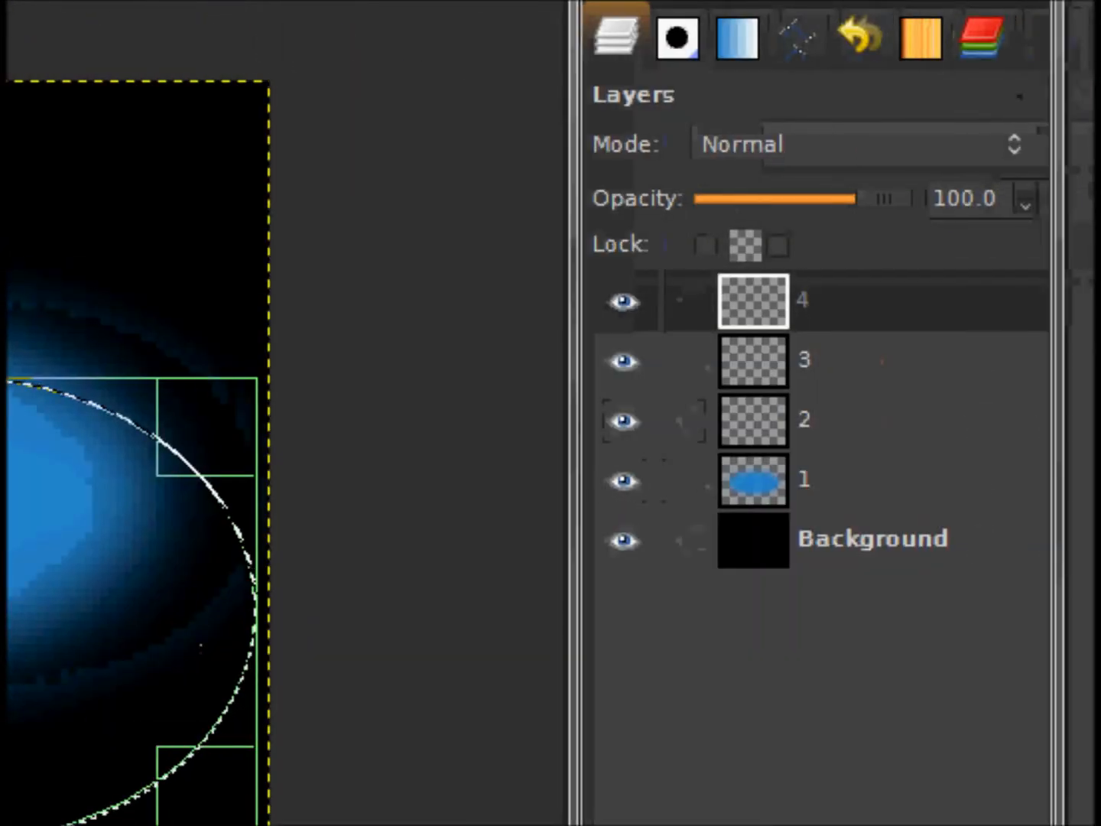
pyautogui.click(876, 420)
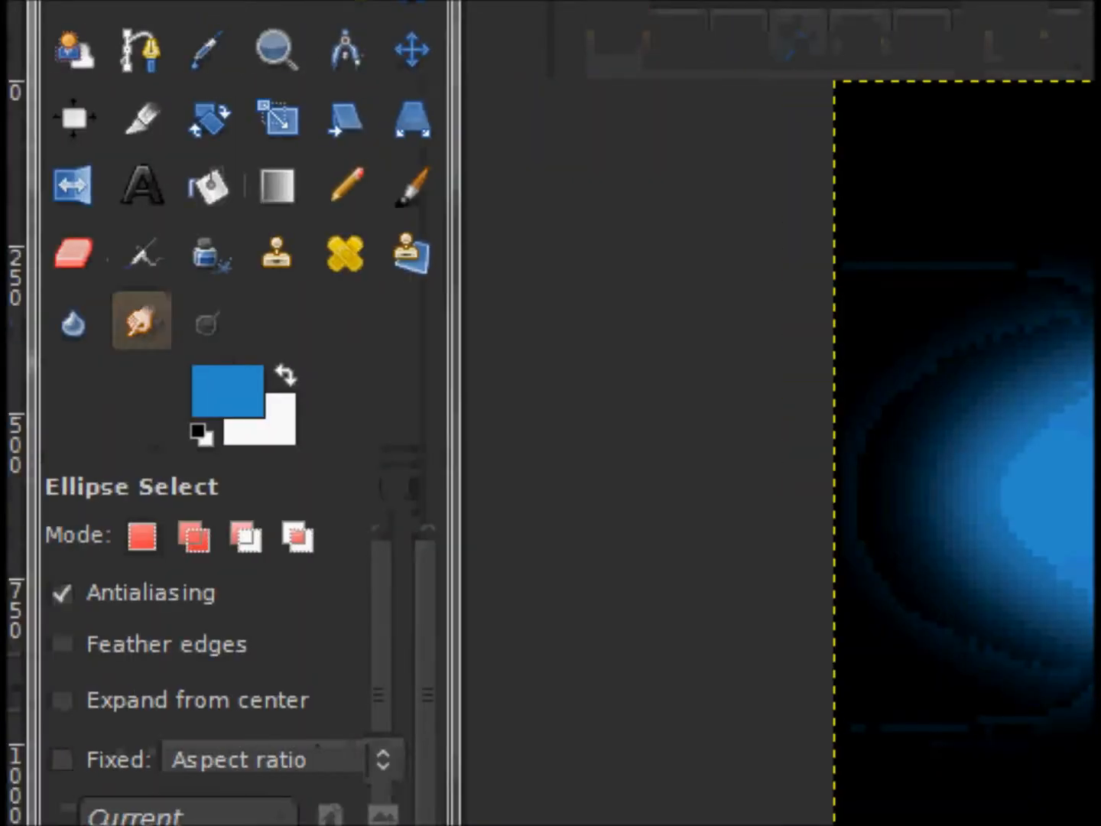
# Step: Fill the elliptical selection on layer 2 with the saved magenta-pink colour, and clear the selection
pyautogui.click(179, 390)
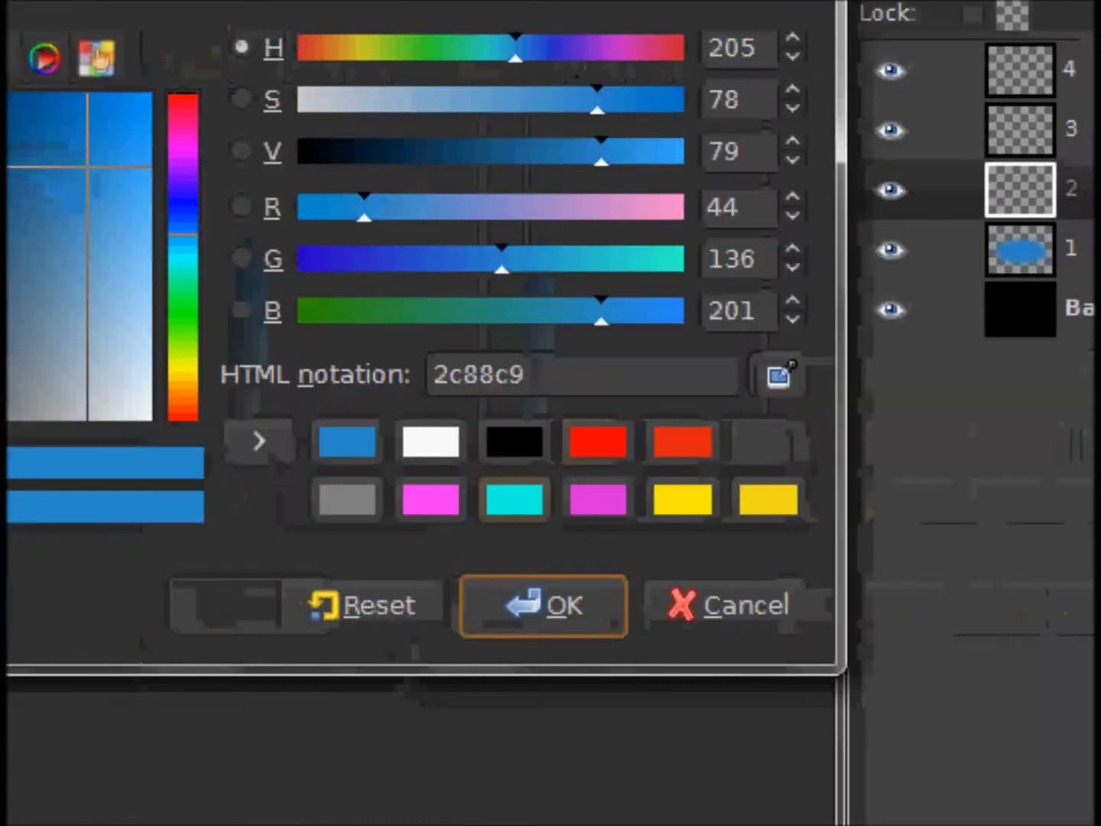
pyautogui.click(598, 501)
pyautogui.click(544, 605)
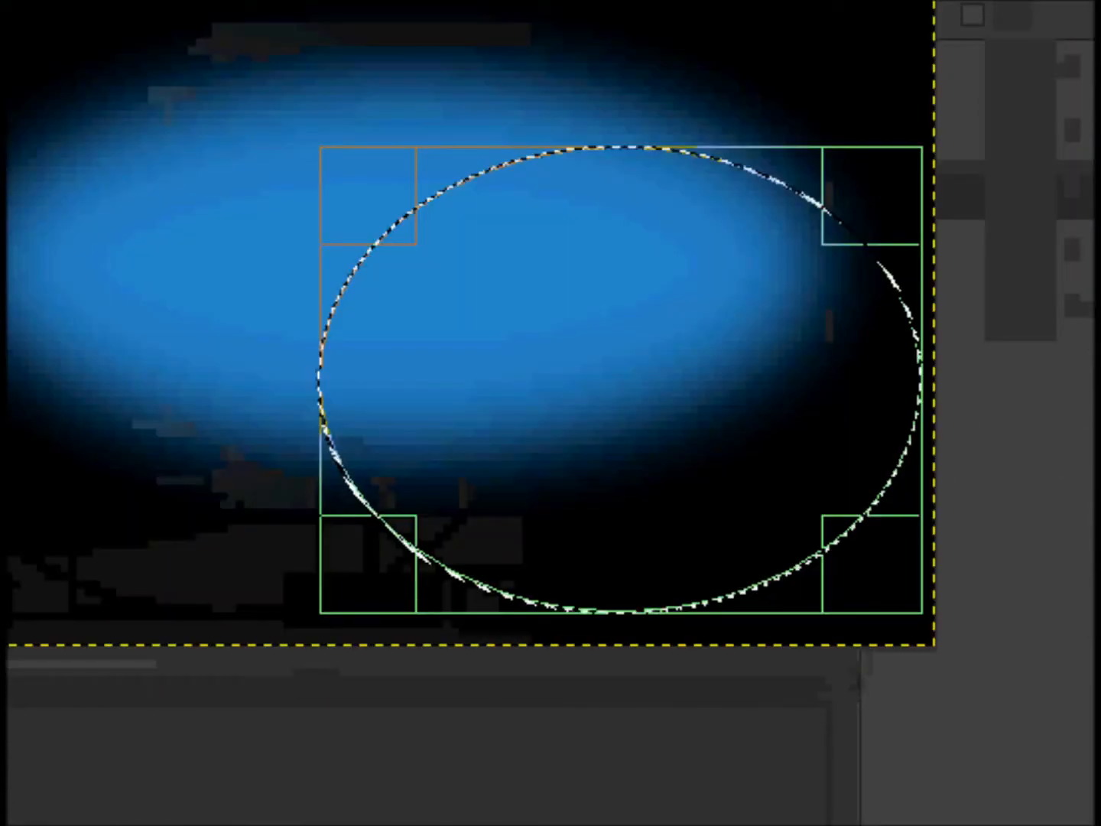
pyautogui.click(209, 195)
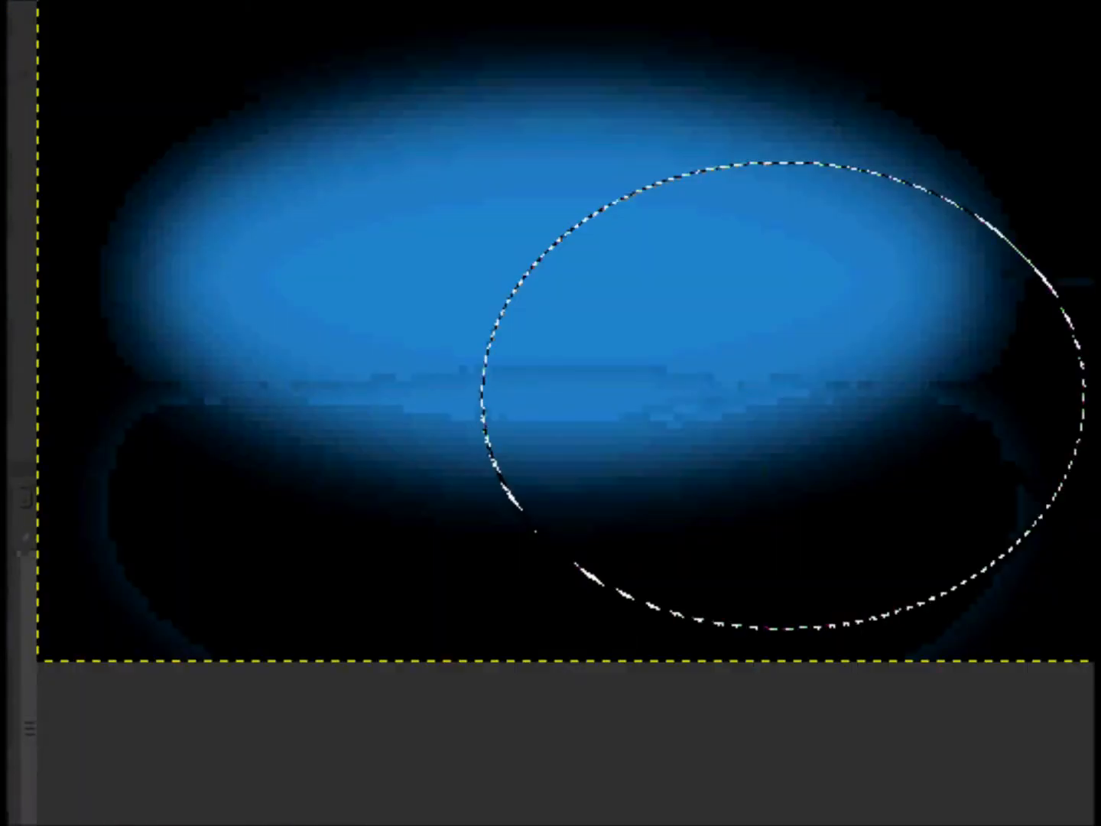
pyautogui.click(657, 397)
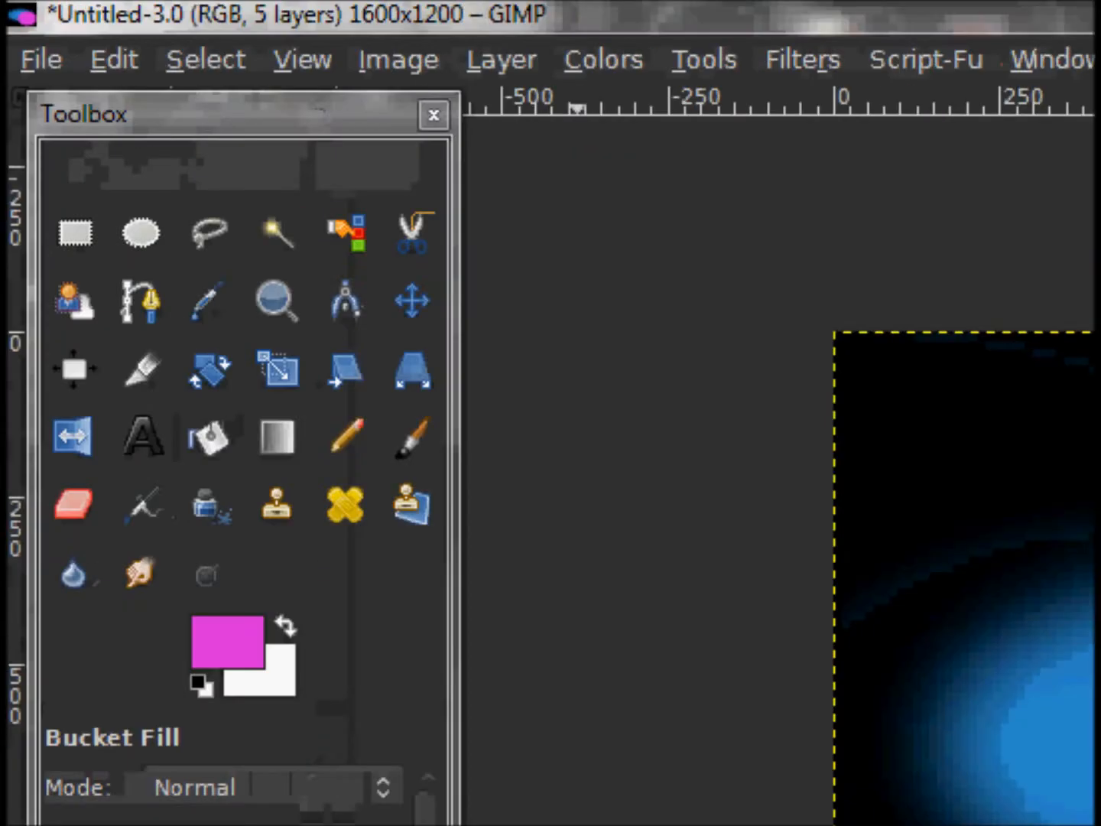
pyautogui.click(206, 61)
pyautogui.click(242, 147)
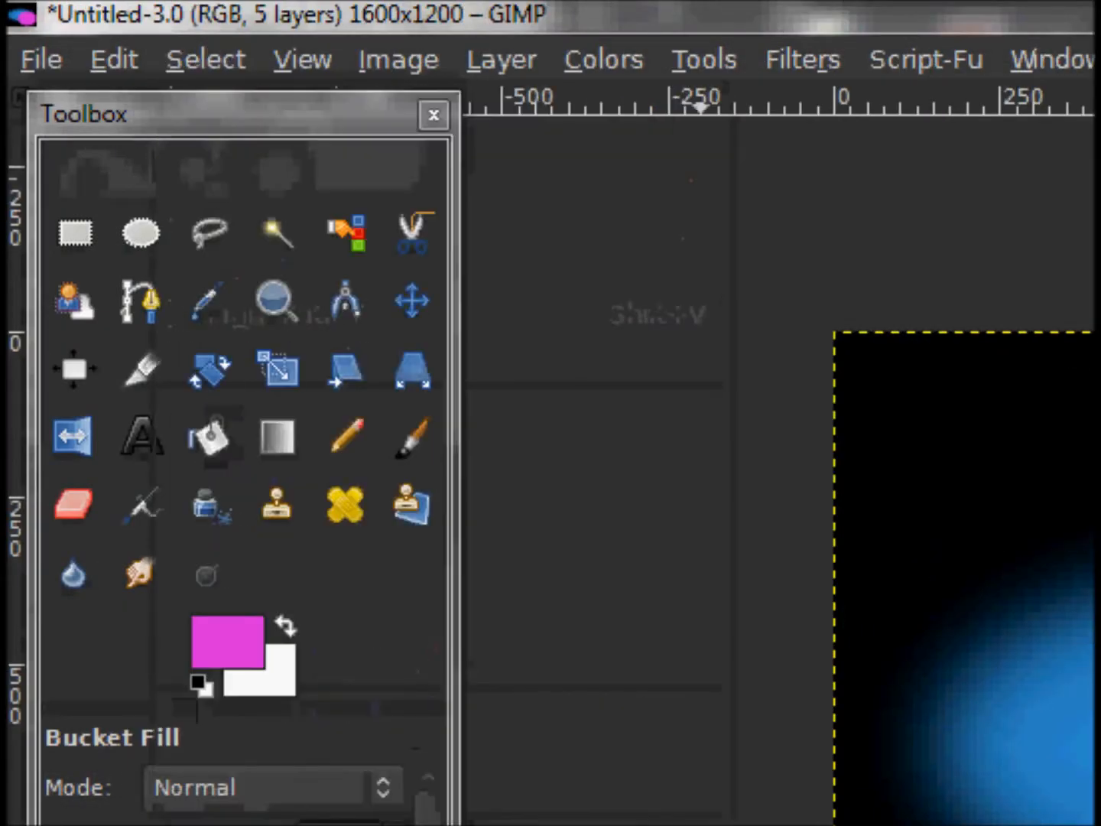
# Step: Repeat the last Gaussian Blur on layer 2's pink ellipse and make layer 3 active
pyautogui.click(802, 60)
pyautogui.click(662, 105)
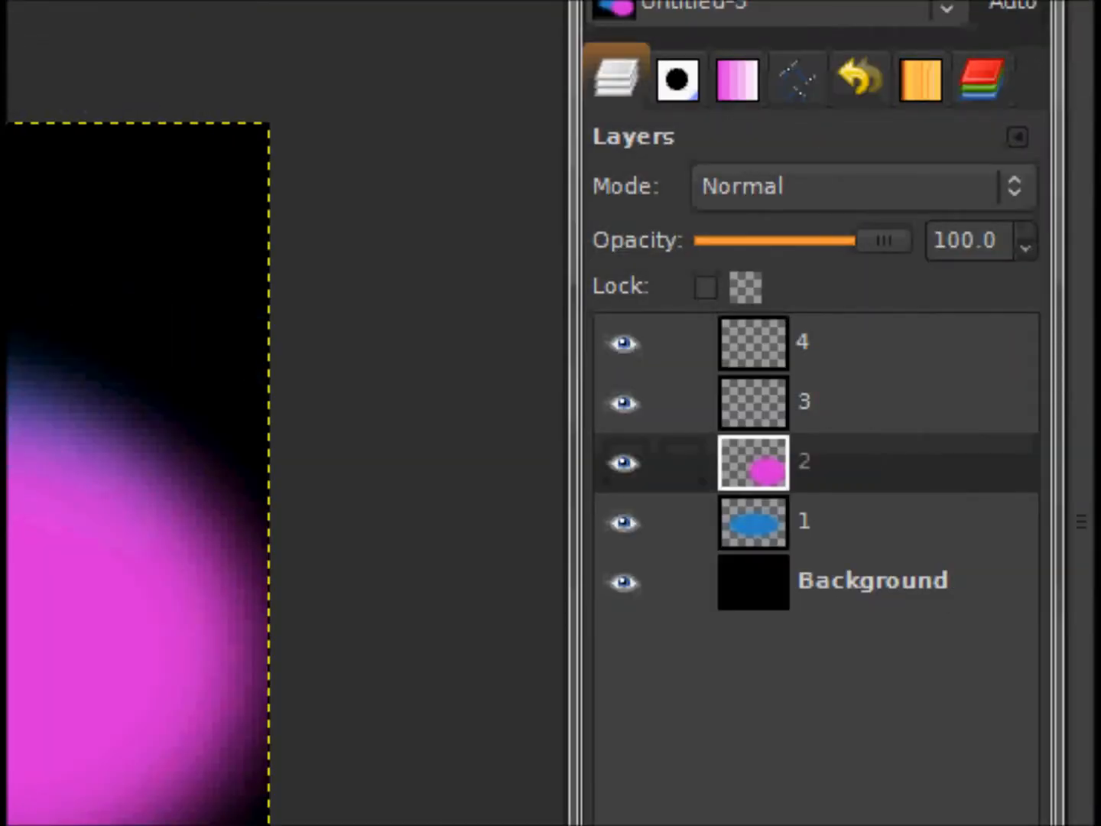
pyautogui.click(806, 402)
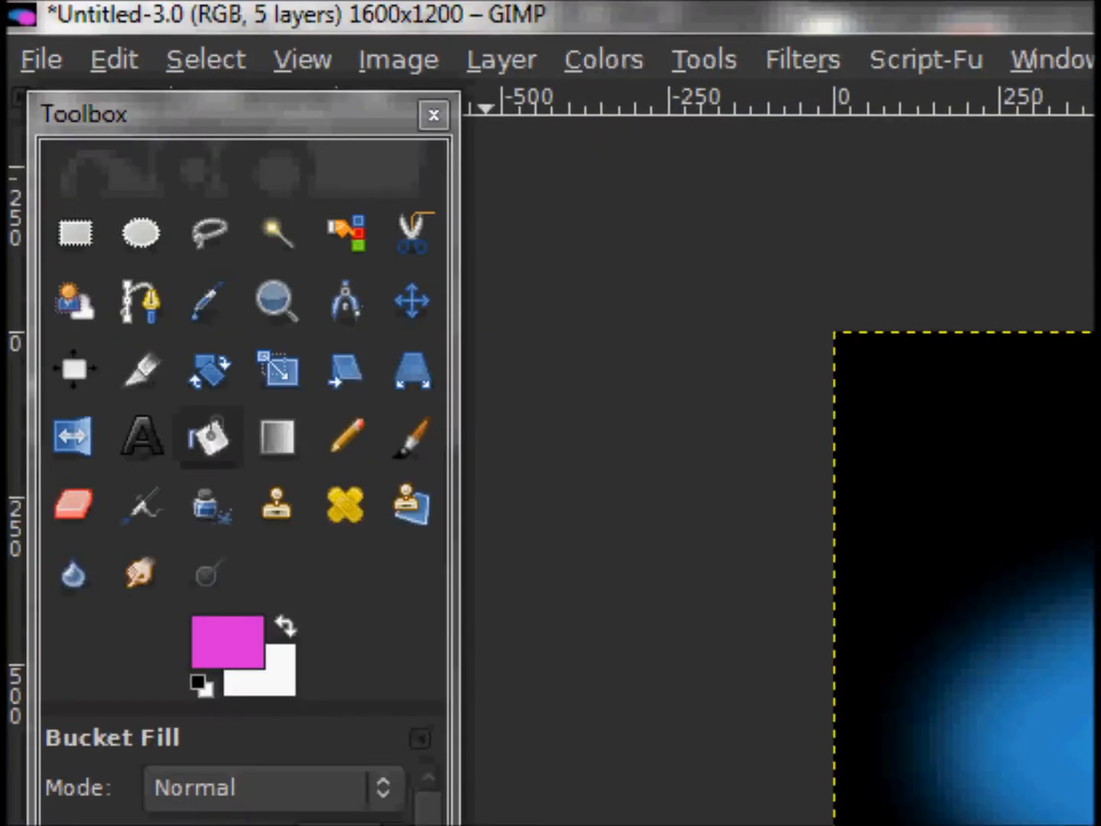
# Step: Draw an elliptical selection across the lower-left and centre of the canvas, and adjust its edges to overlap the blue and pink ellipses
pyautogui.click(142, 233)
pyautogui.moveTo(8, 173); pyautogui.dragTo(595, 533)
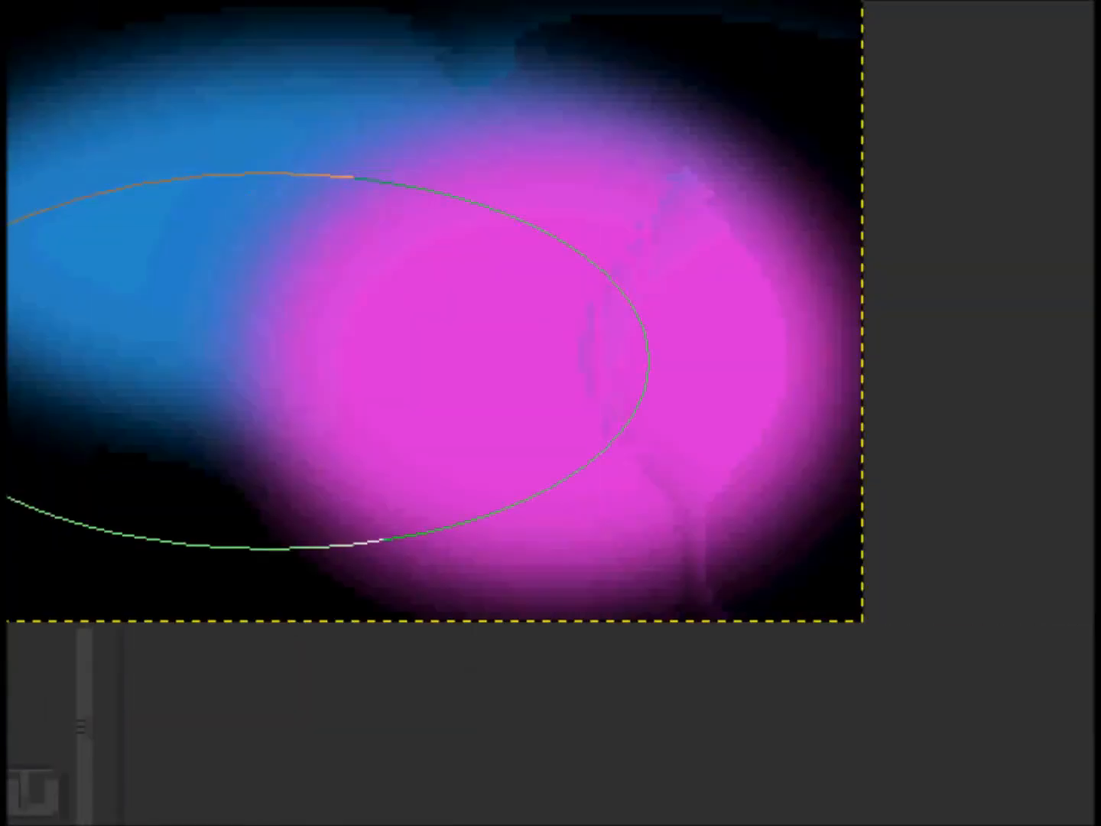
pyautogui.moveTo(470, 519); pyautogui.dragTo(467, 537)
pyautogui.moveTo(602, 217); pyautogui.dragTo(553, 383)
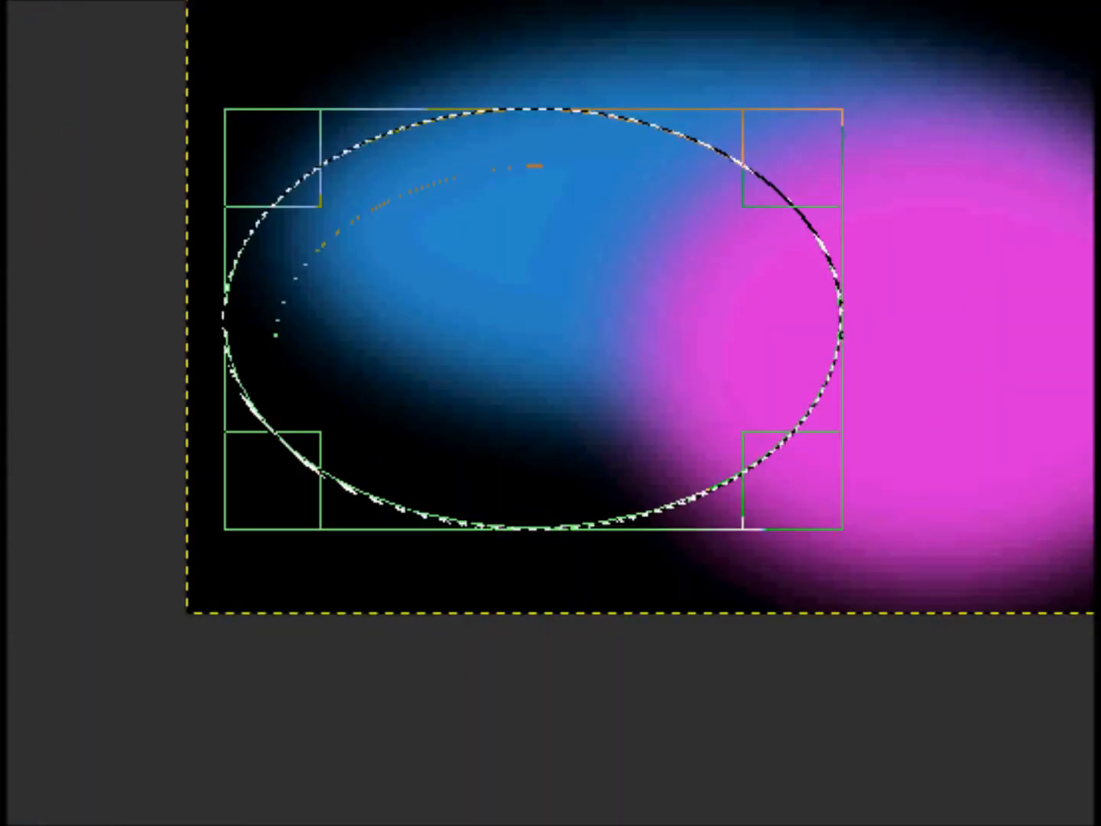
pyautogui.moveTo(532, 482); pyautogui.dragTo(532, 516)
pyautogui.moveTo(793, 336); pyautogui.dragTo(924, 336)
pyautogui.moveTo(651, 337); pyautogui.dragTo(651, 336)
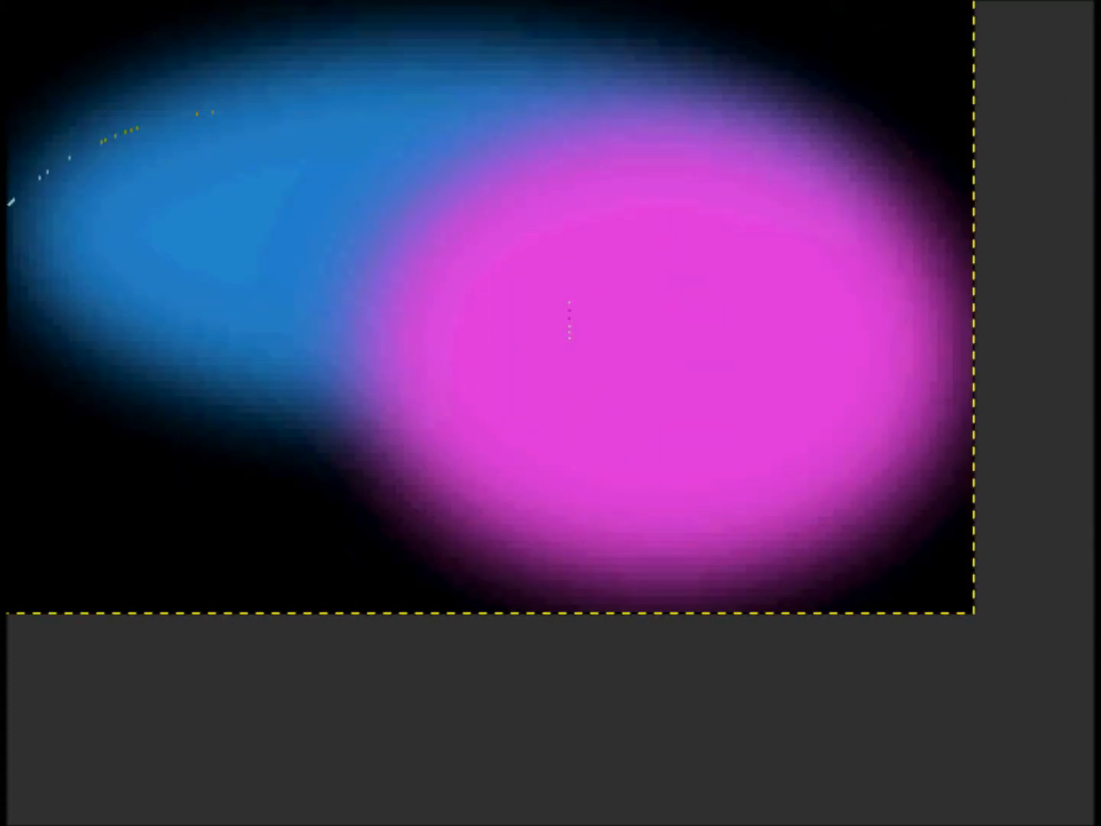
pyautogui.moveTo(428, 336); pyautogui.dragTo(426, 345)
pyautogui.moveTo(324, 344); pyautogui.dragTo(423, 359)
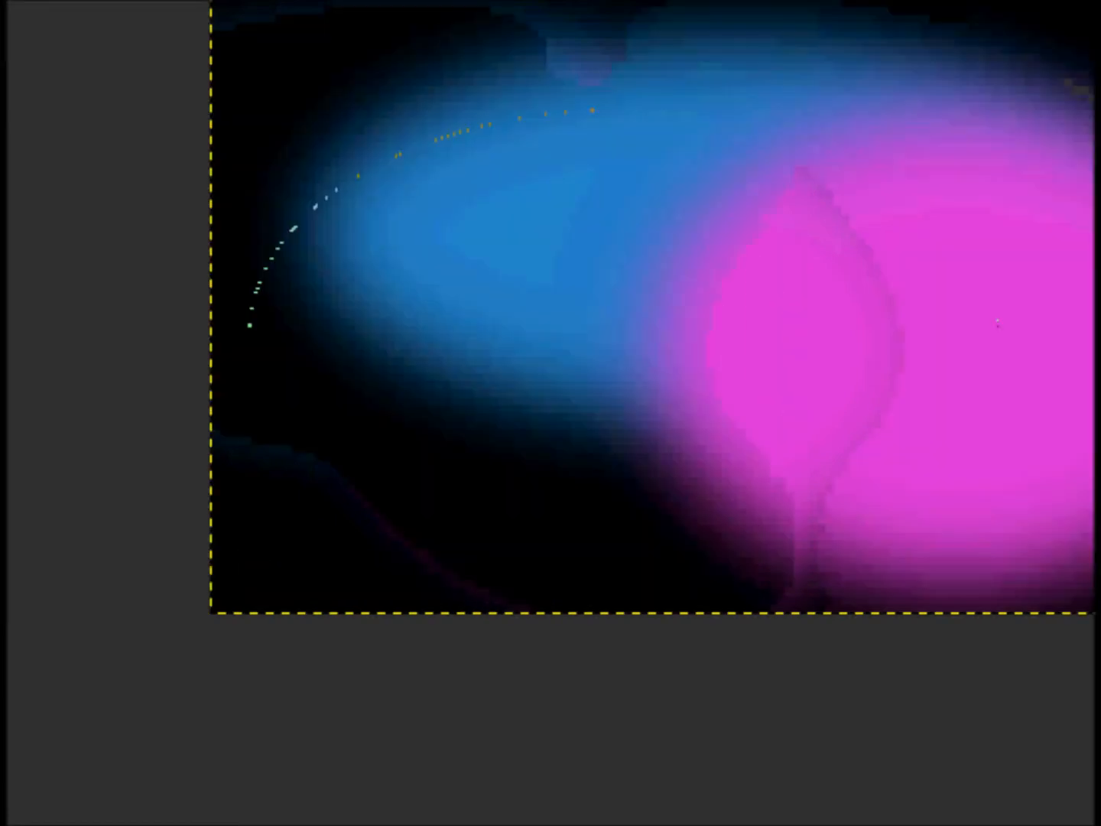
pyautogui.moveTo(114, 360); pyautogui.dragTo(17, 359)
pyautogui.moveTo(681, 400); pyautogui.dragTo(681, 368)
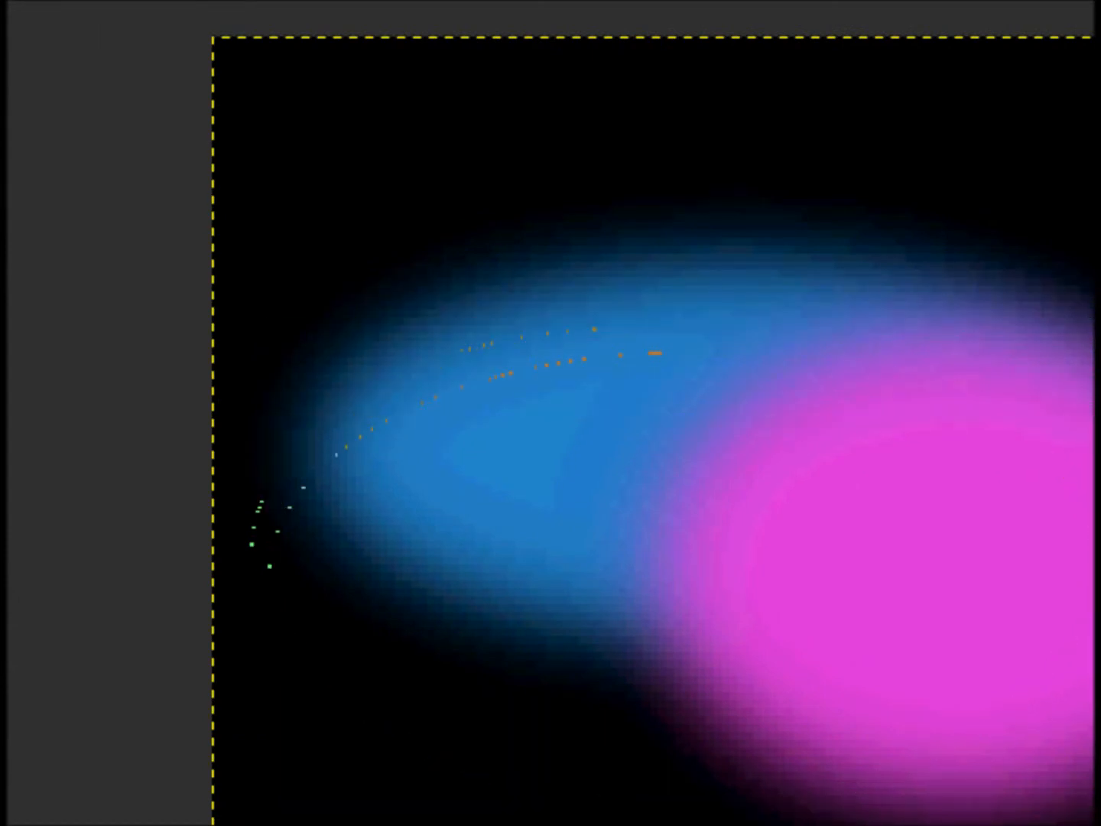
pyautogui.moveTo(680, 368); pyautogui.dragTo(681, 328)
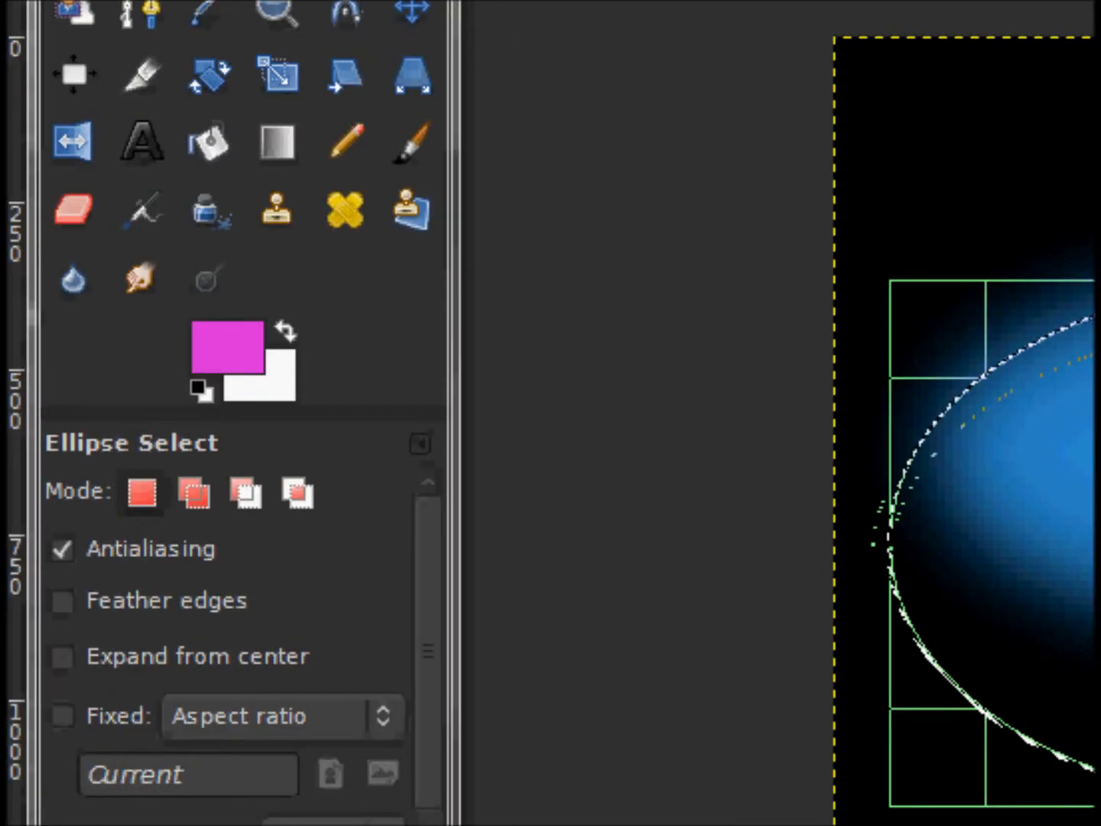
# Step: Fill the elliptical selection on layer 3 with the saved cyan colour, and clear the selection
pyautogui.click(227, 346)
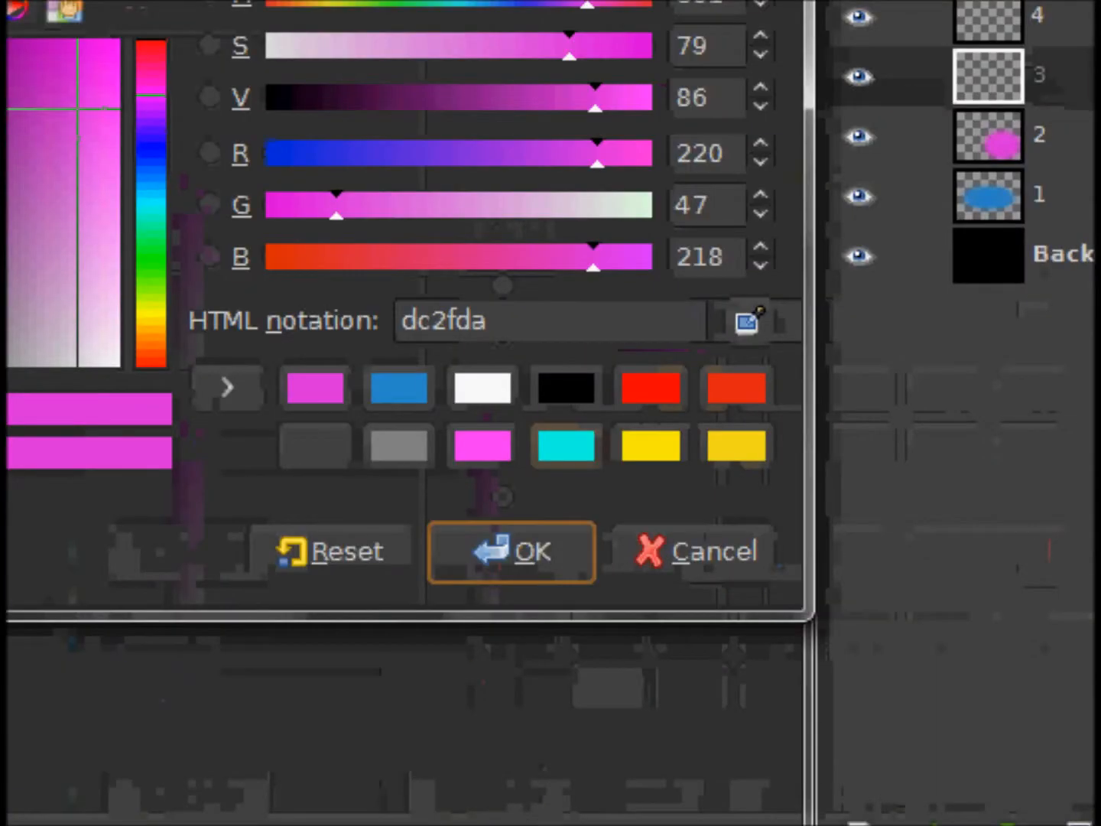
pyautogui.click(566, 446)
pyautogui.click(512, 552)
pyautogui.click(211, 396)
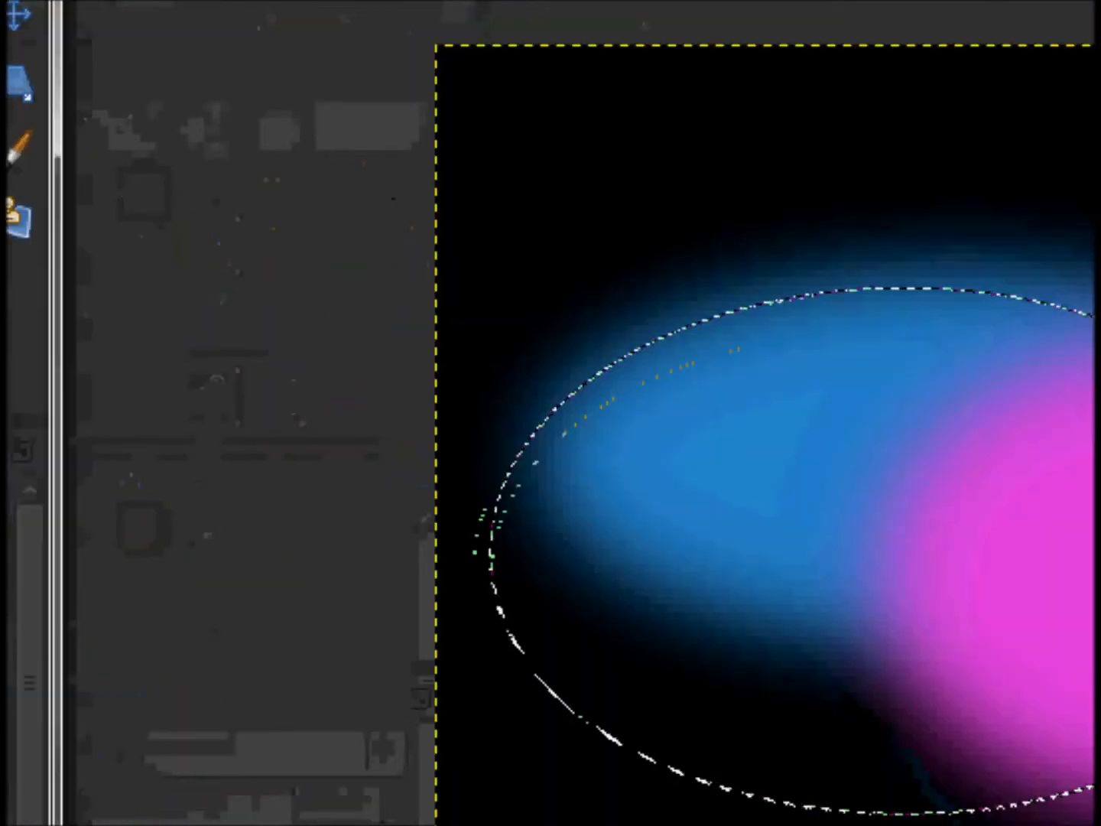
pyautogui.click(829, 436)
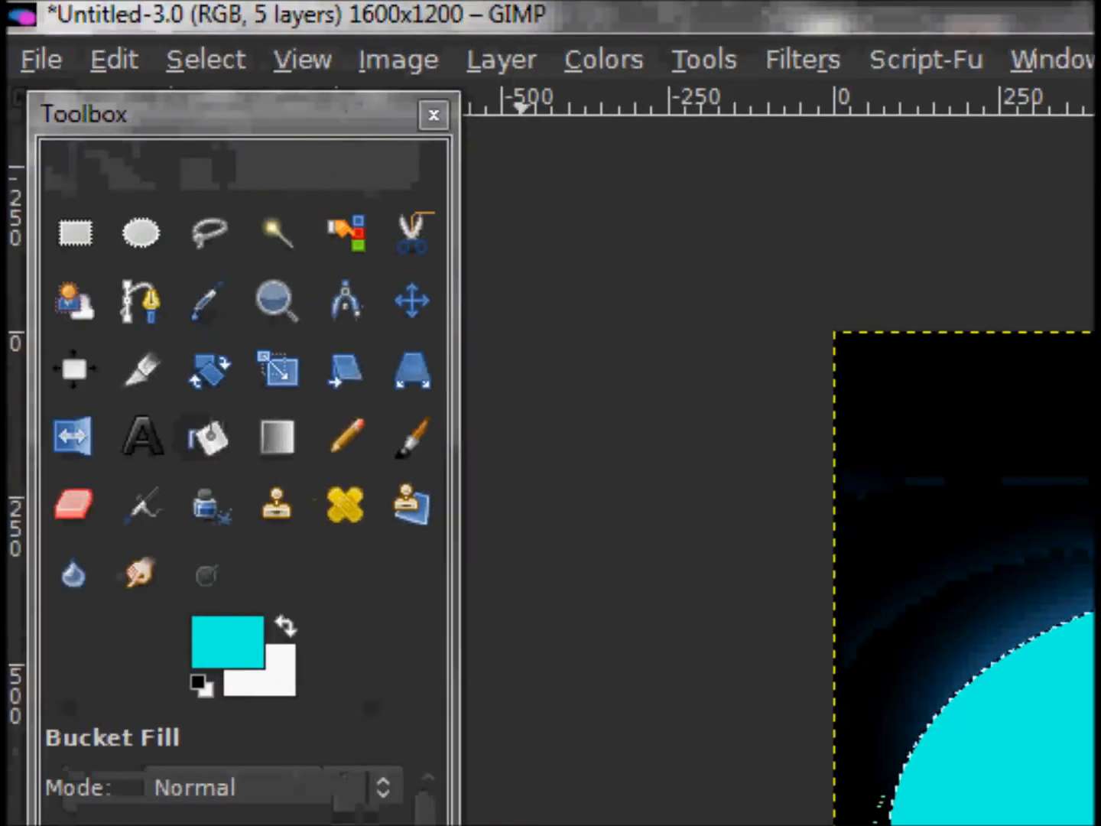
pyautogui.click(207, 59)
pyautogui.click(246, 145)
# Step: Repeat the last Gaussian Blur on layer 3's cyan ellipse and make layer 4 active
pyautogui.click(803, 59)
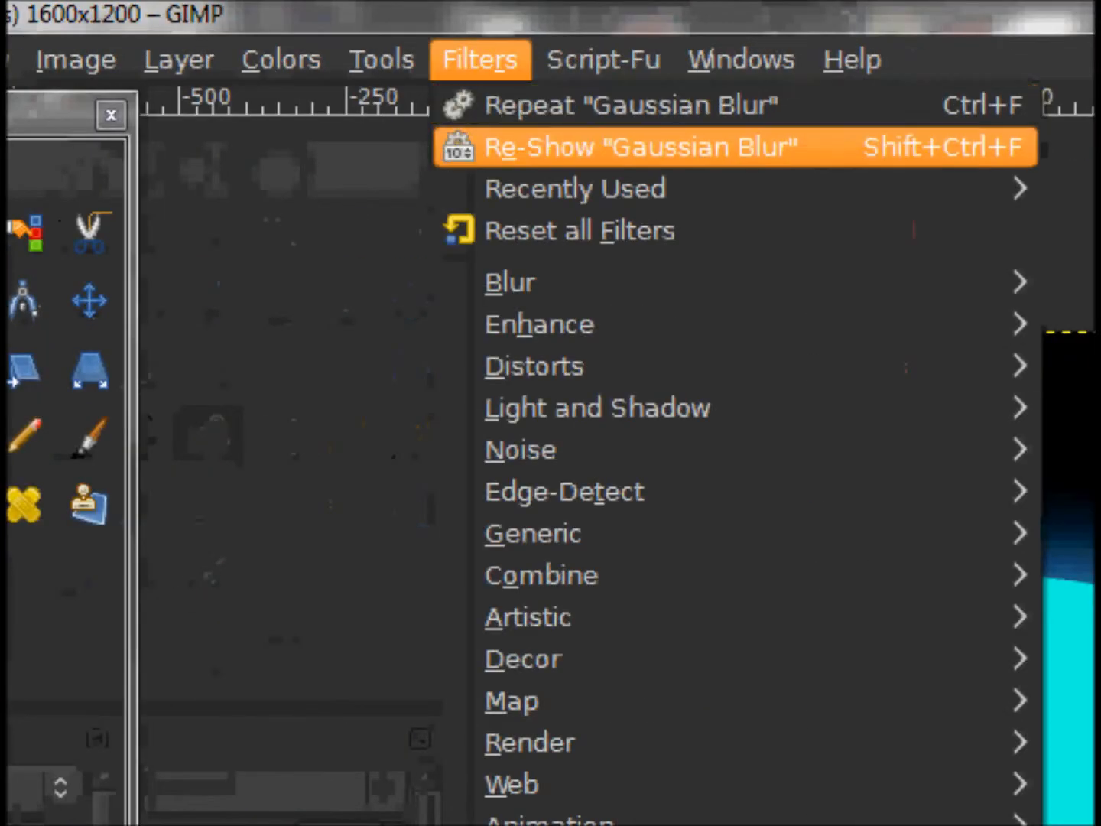
pyautogui.click(520, 106)
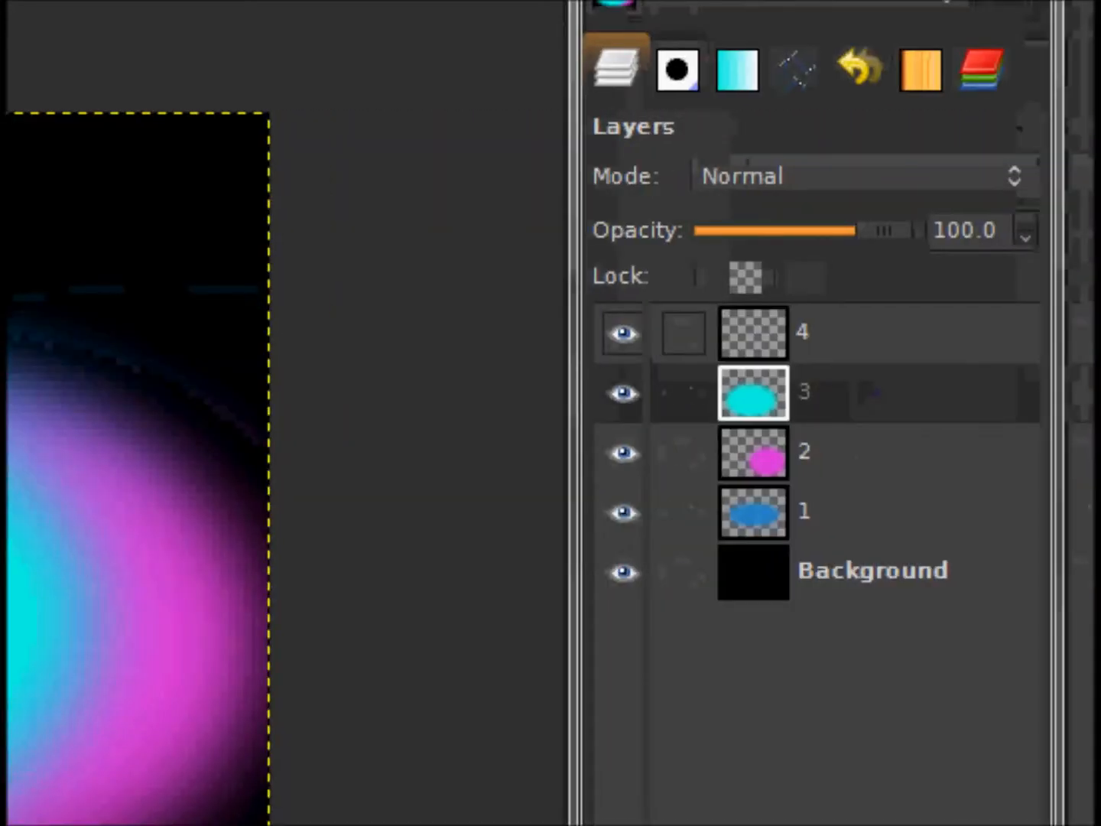
pyautogui.click(811, 332)
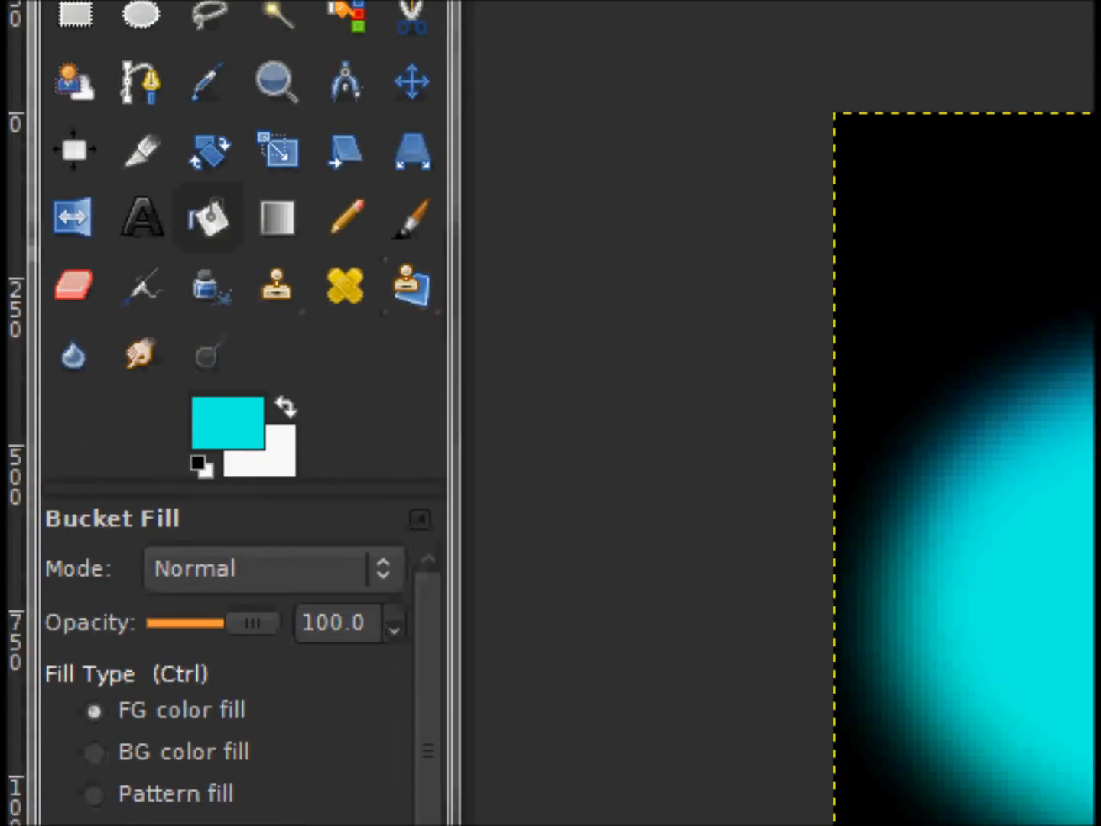
# Step: Set the foreground colour to the saved bright pink
pyautogui.click(227, 422)
pyautogui.click(530, 522)
pyautogui.click(476, 627)
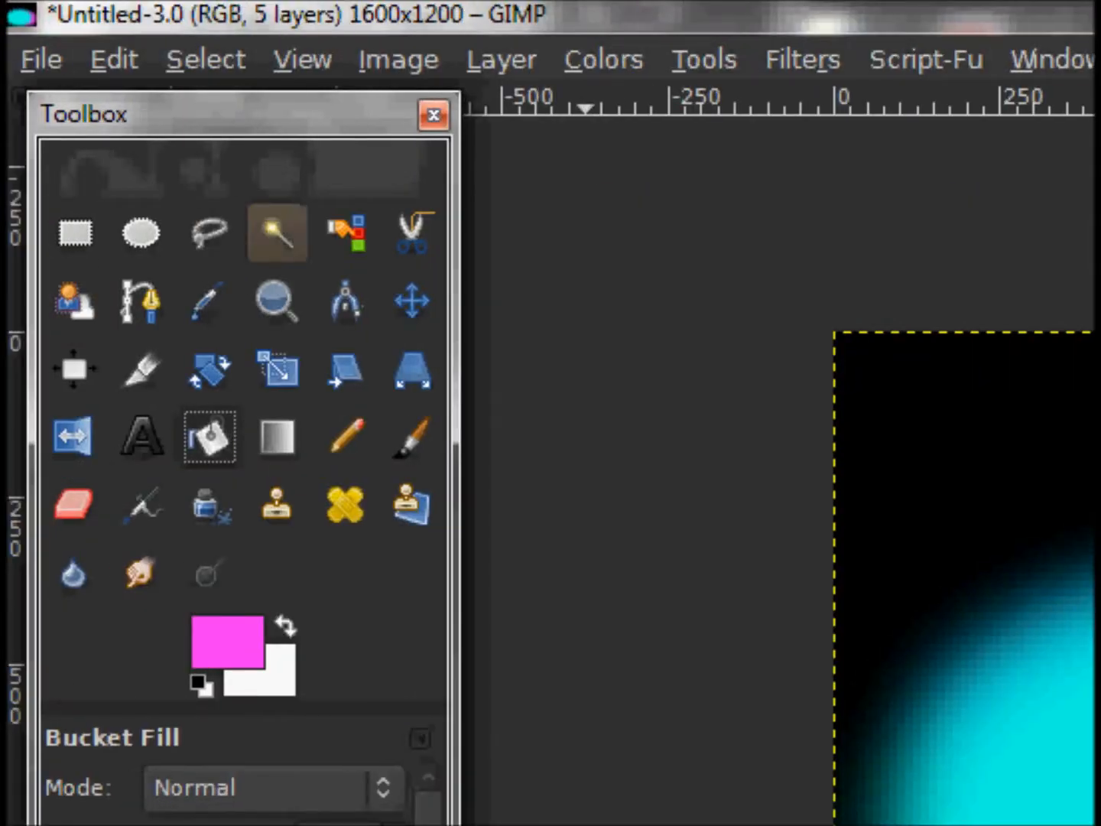
# Step: Draw an elliptical selection over the upper-right part of the canvas and fill it with the bright pink on layer 4
pyautogui.click(141, 233)
pyautogui.moveTo(600, 489)
pyautogui.mouseDown()
pyautogui.moveTo(583, 602)
pyautogui.moveTo(373, 340)
pyautogui.mouseUp()
pyautogui.moveTo(489, 405)
pyautogui.mouseDown()
pyautogui.moveTo(445, 208)
pyautogui.moveTo(462, 222)
pyautogui.mouseUp()
pyautogui.moveTo(673, 203); pyautogui.dragTo(770, 203)
pyautogui.moveTo(509, 569); pyautogui.dragTo(504, 600)
pyautogui.moveTo(497, 493); pyautogui.dragTo(422, 524)
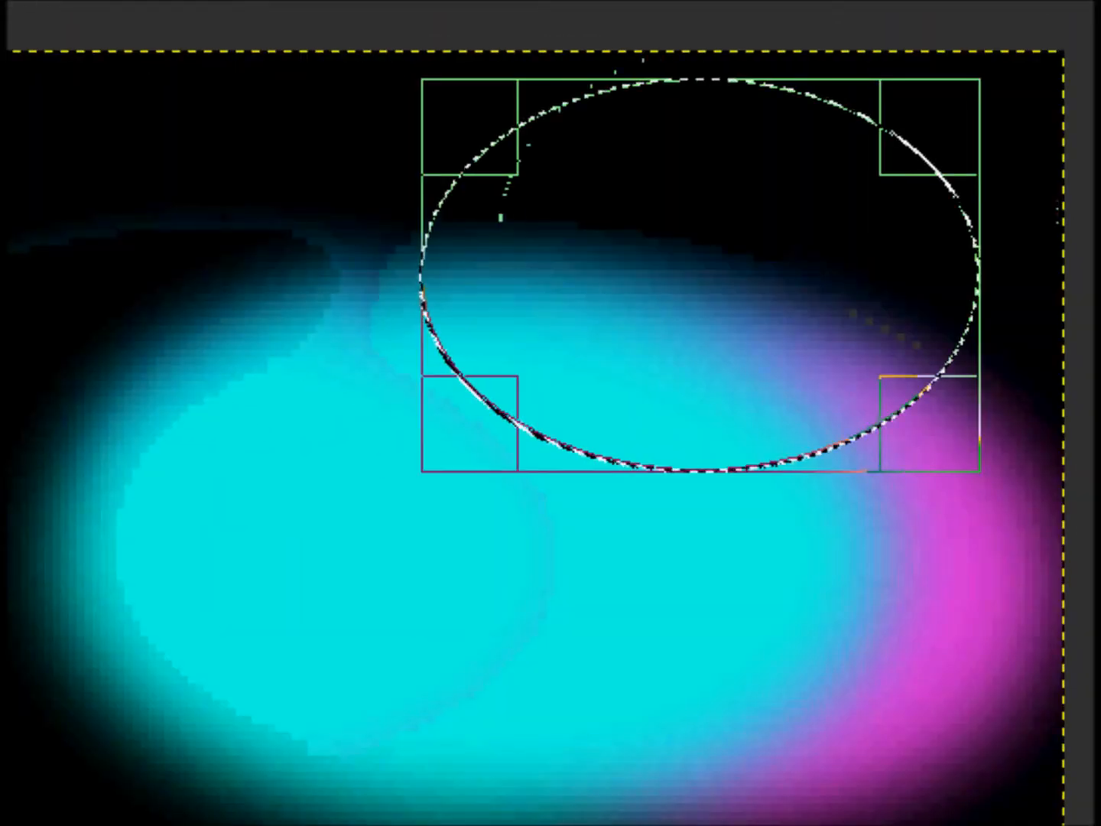
pyautogui.moveTo(428, 268); pyautogui.dragTo(317, 268)
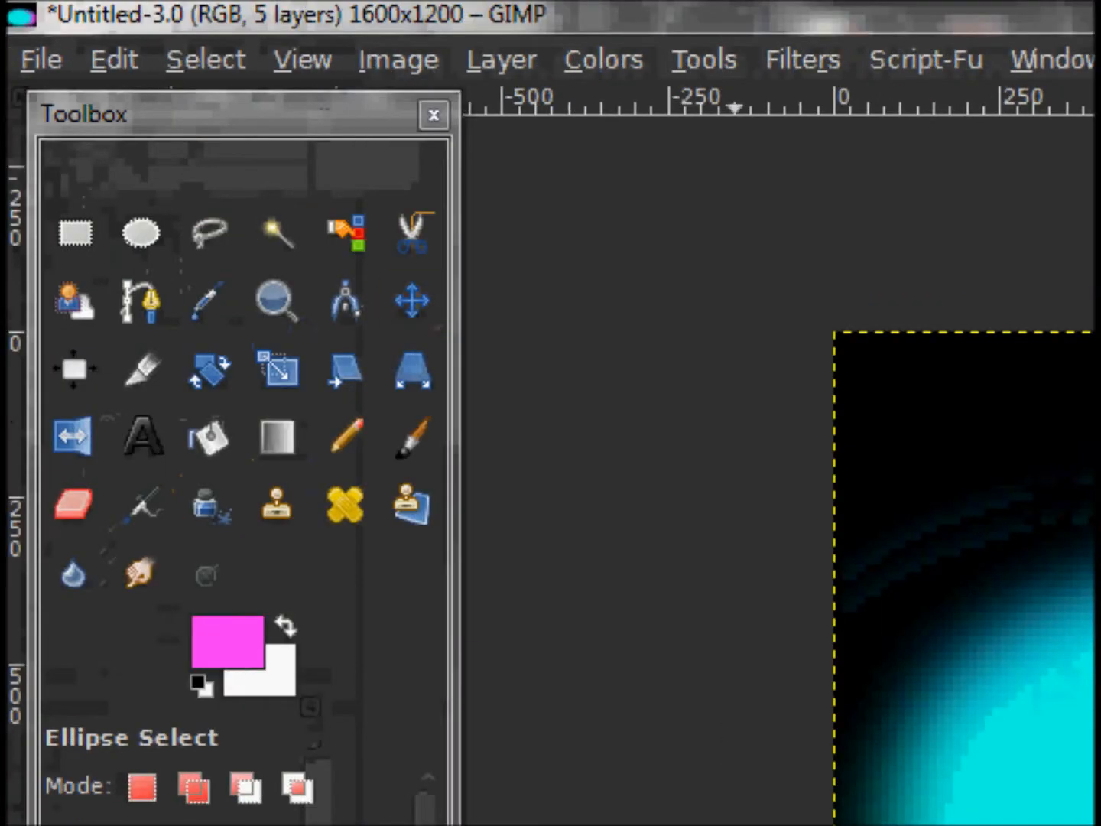
pyautogui.click(208, 438)
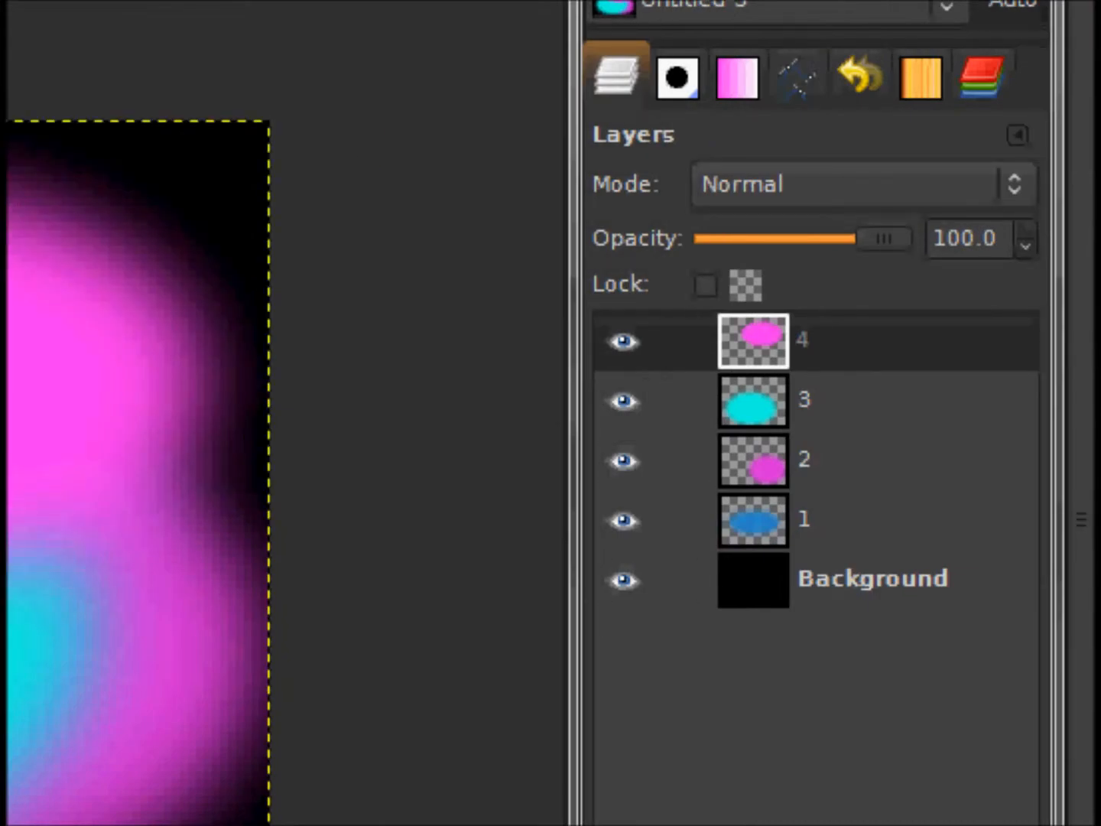
# Step: Merge layers 4, 3 and 2 down into layer 1, leaving the black Background separate
pyautogui.rightClick(799, 339)
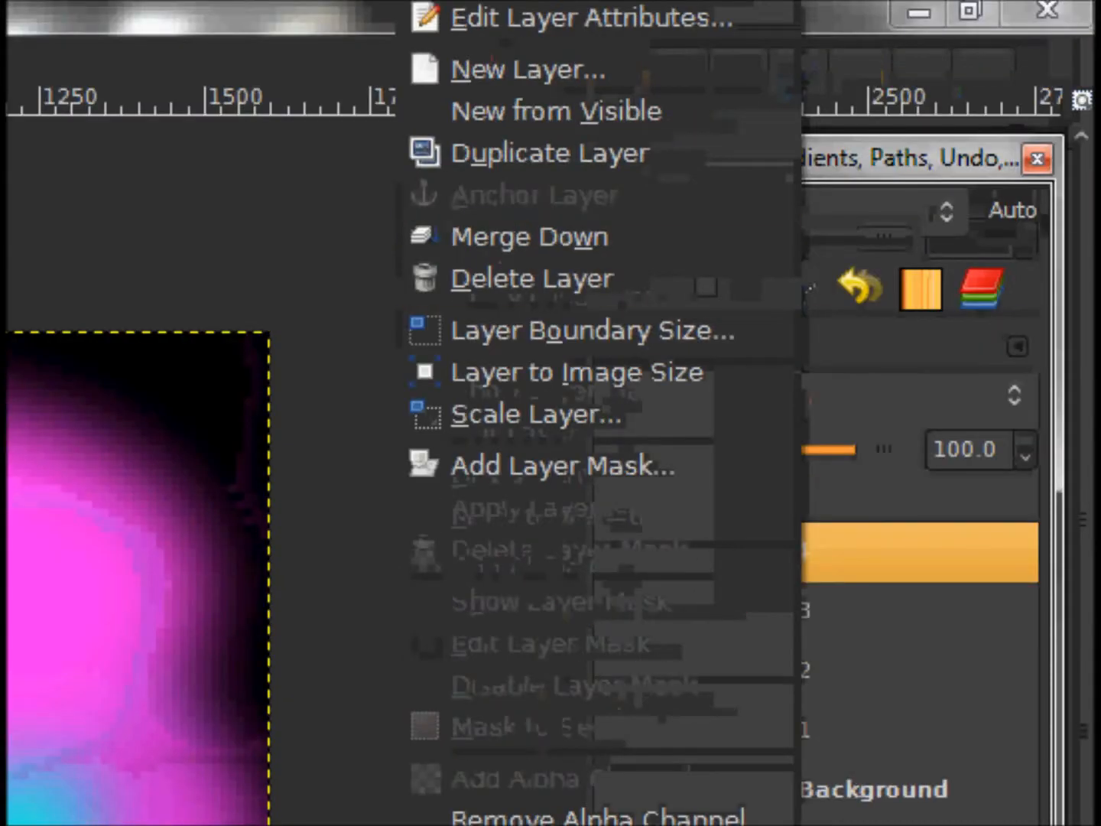
pyautogui.click(529, 237)
pyautogui.rightClick(853, 552)
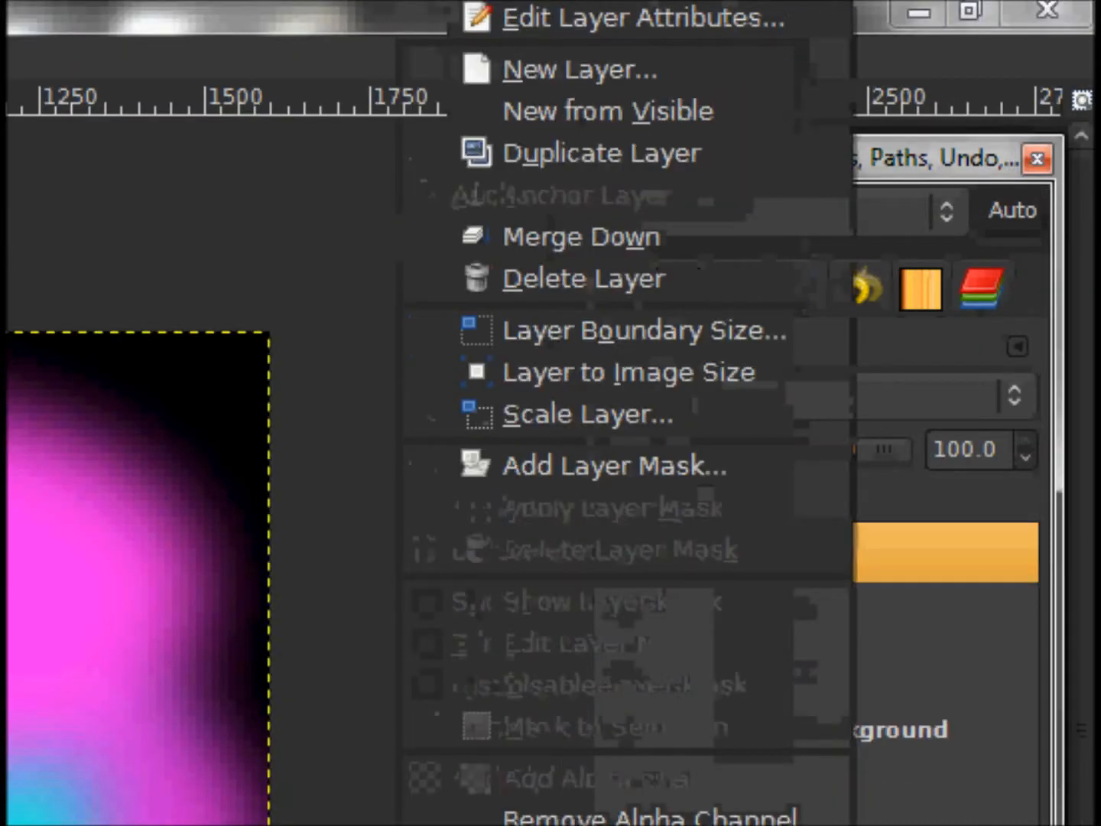
pyautogui.click(566, 236)
pyautogui.rightClick(852, 552)
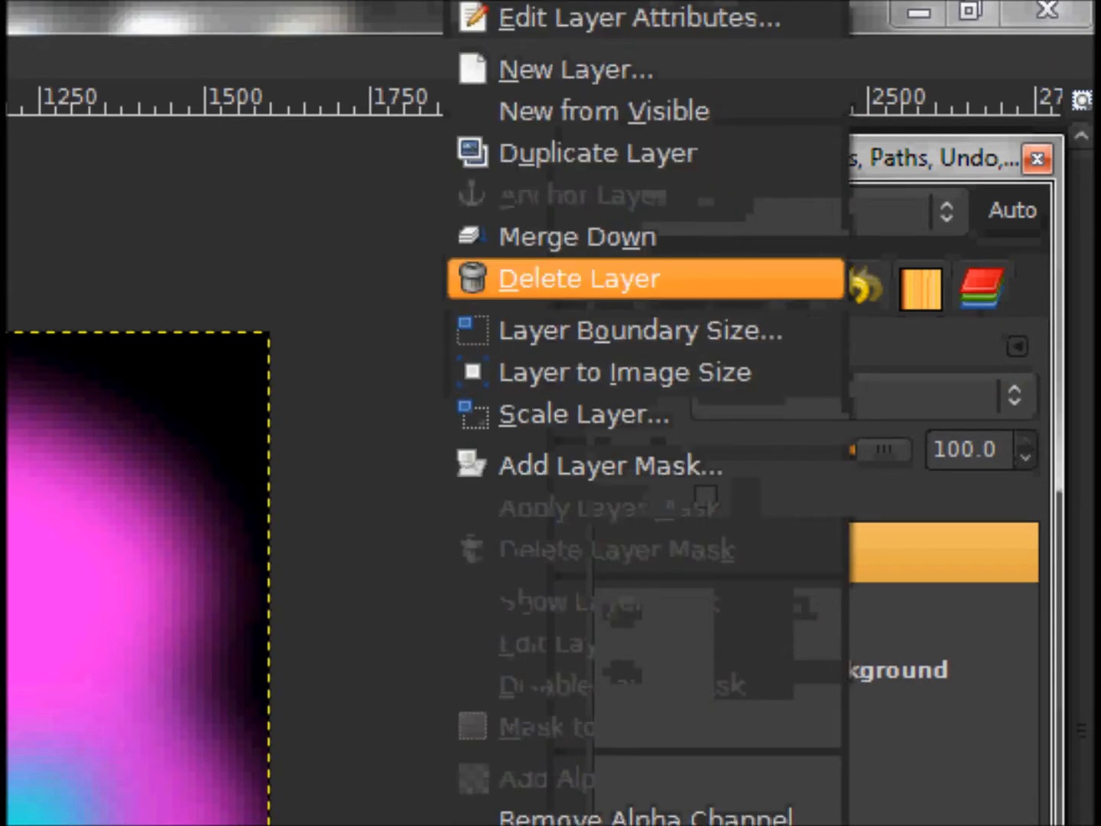
pyautogui.click(569, 236)
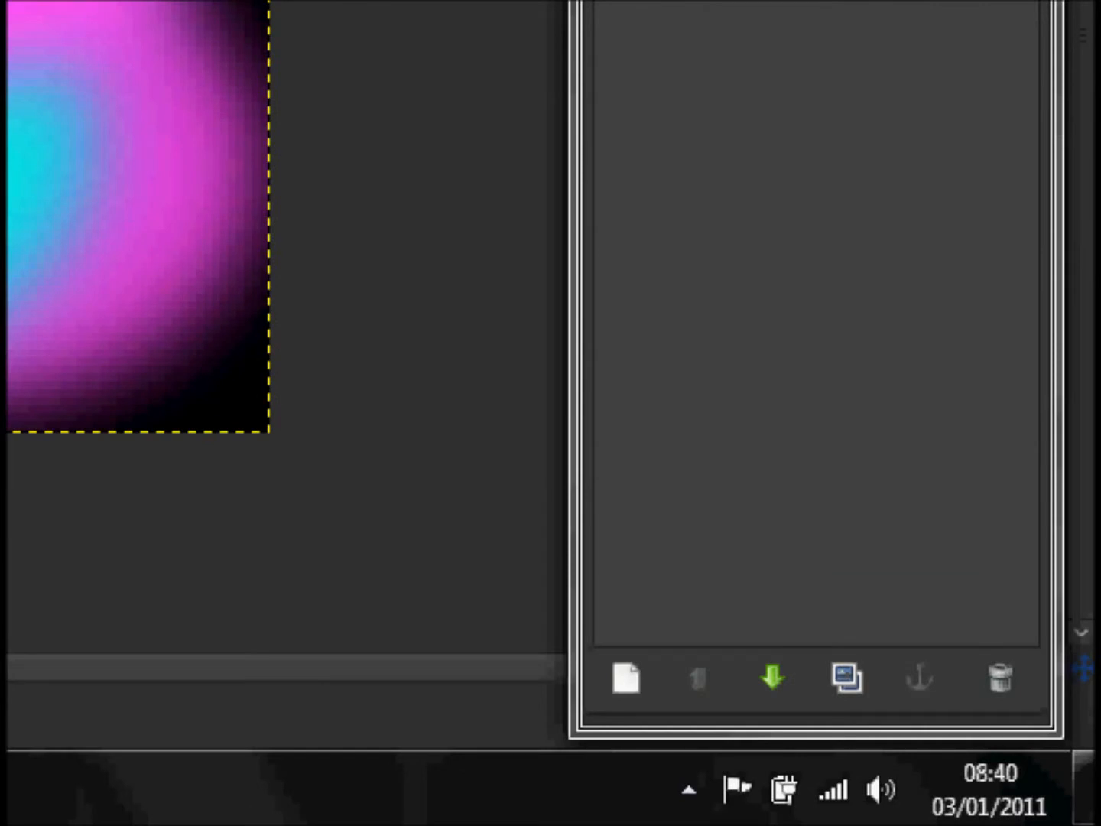
# Step: Add a transparent 1600 × 1200 px layer named Aurora
pyautogui.click(626, 678)
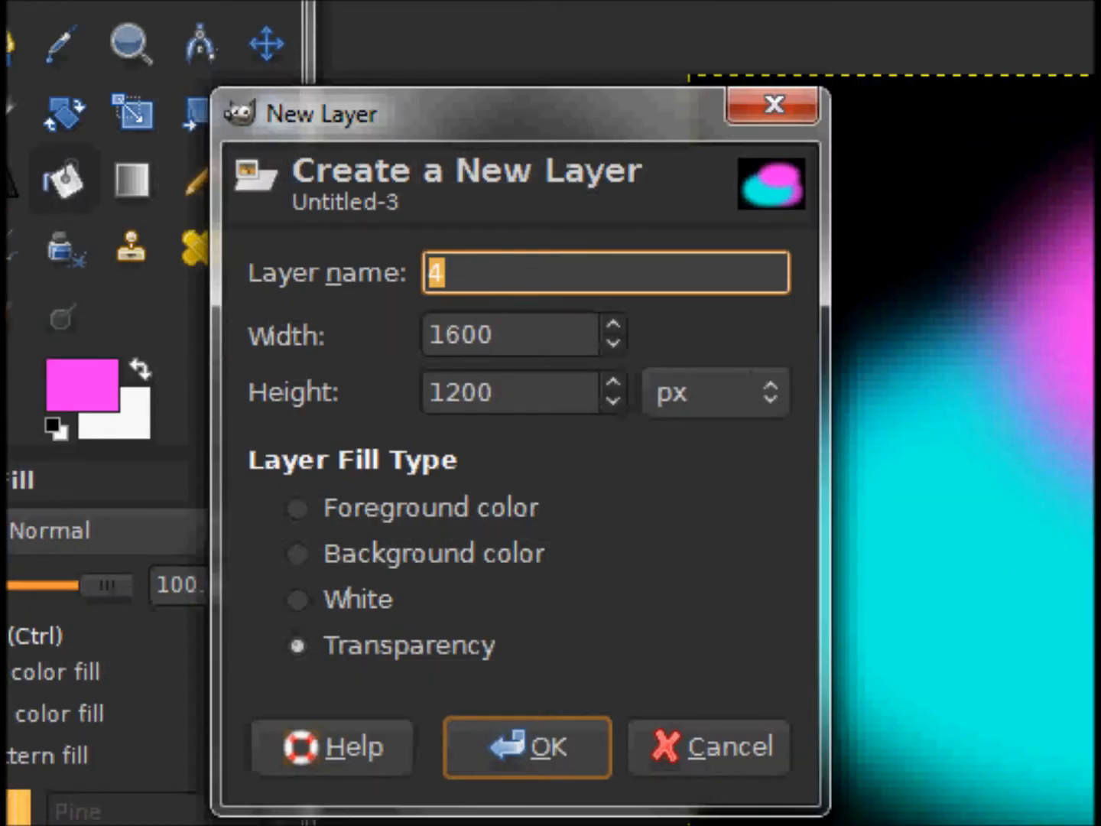
pyautogui.press('BackSpace')
pyautogui.write('Aurora')
pyautogui.press('Return')
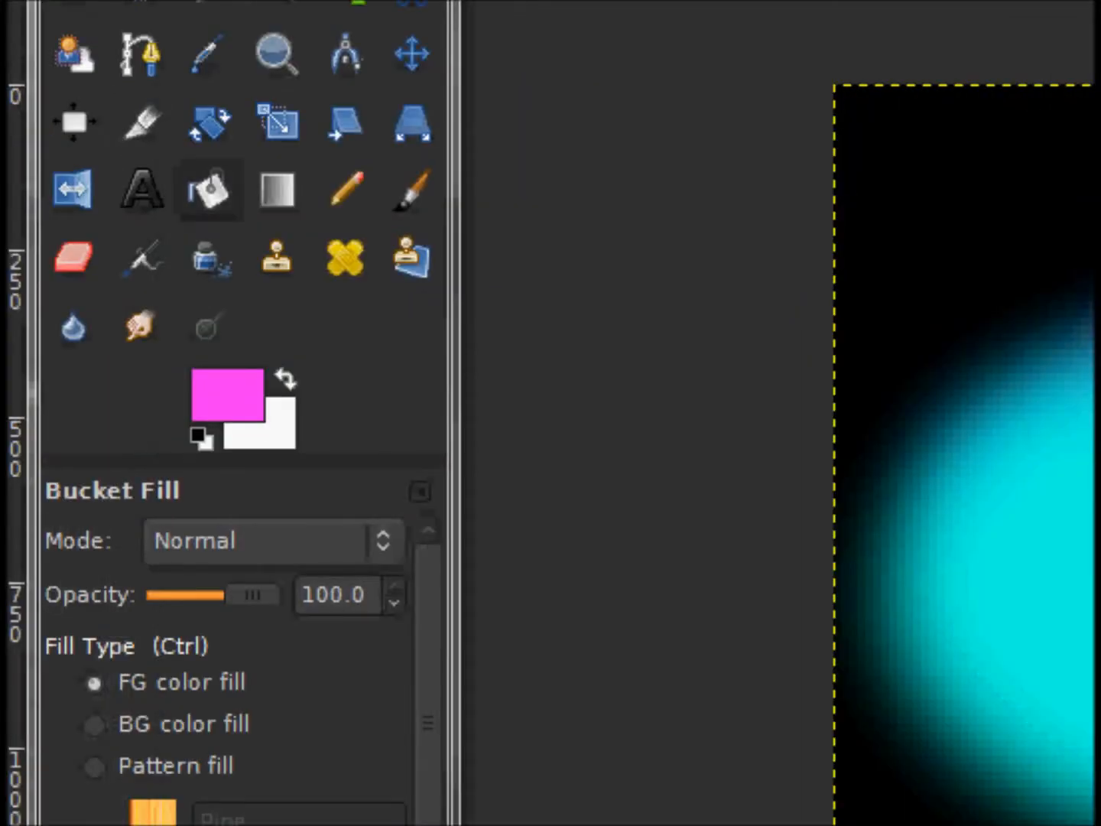
# Step: Reset the colours to default black and white, and render Plasma with turbulence 7.0 on the Aurora layer
pyautogui.press('d')
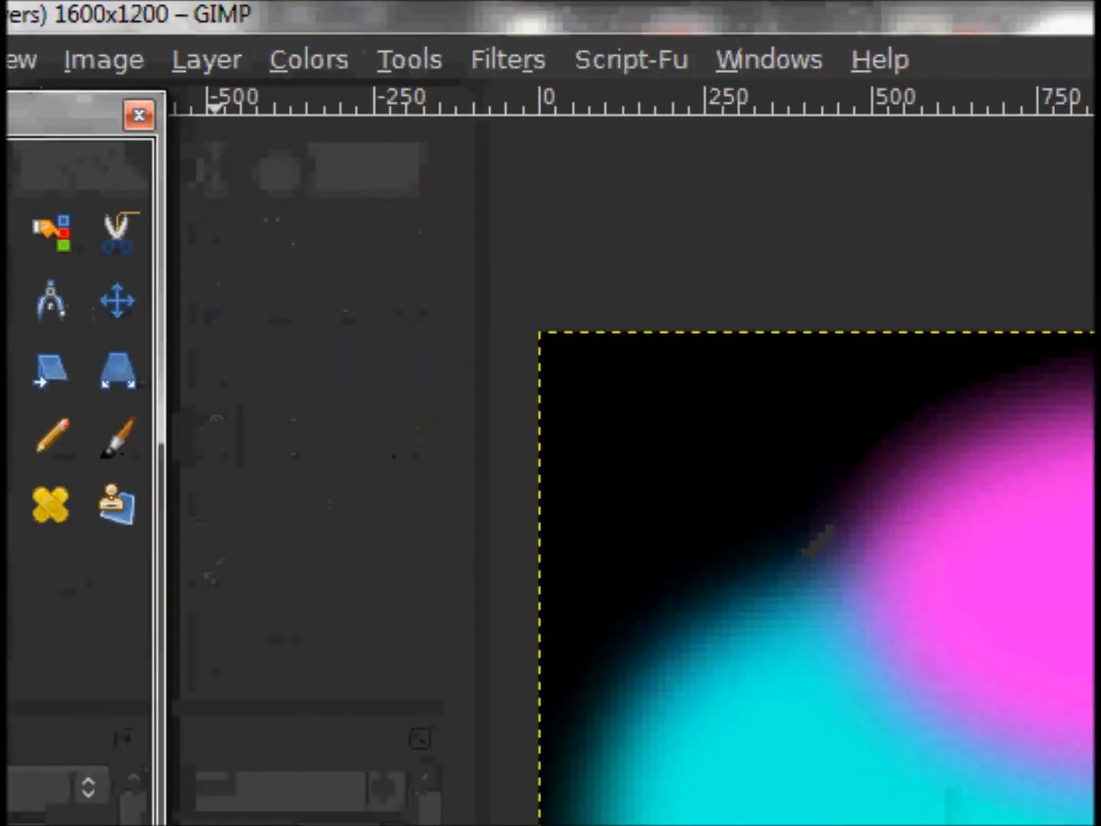
pyautogui.click(508, 59)
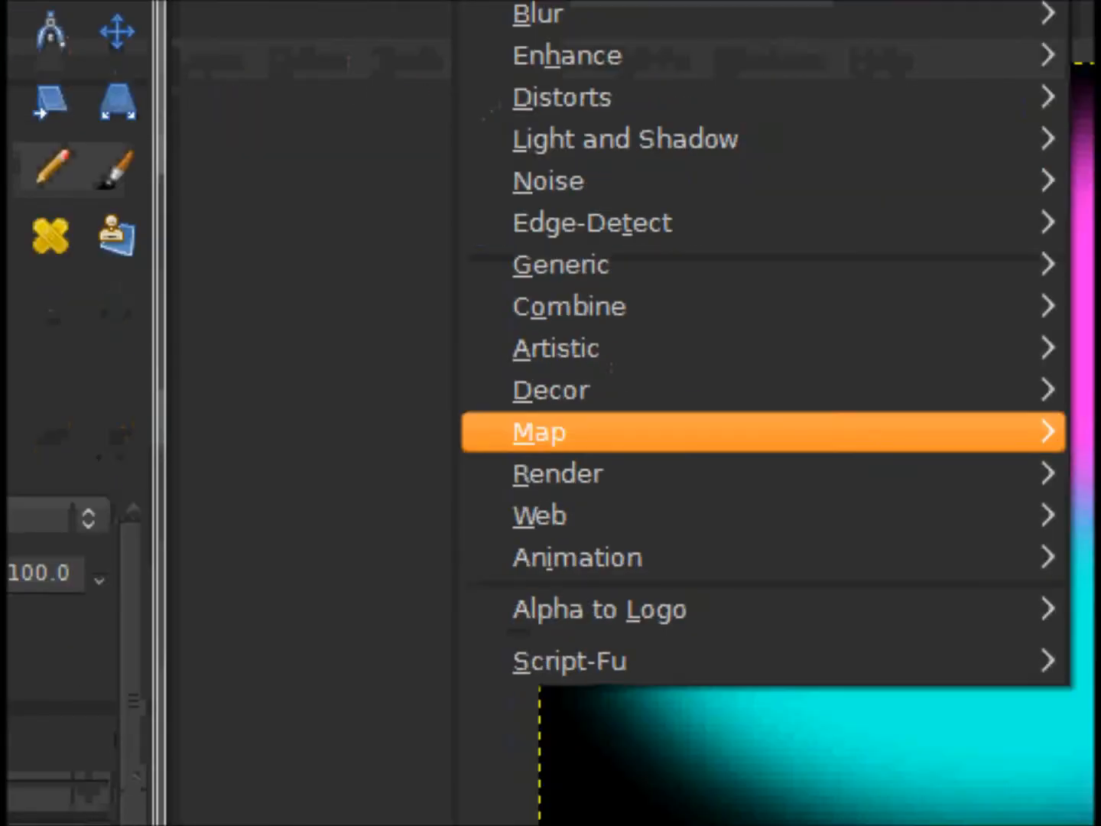
pyautogui.moveTo(558, 474)
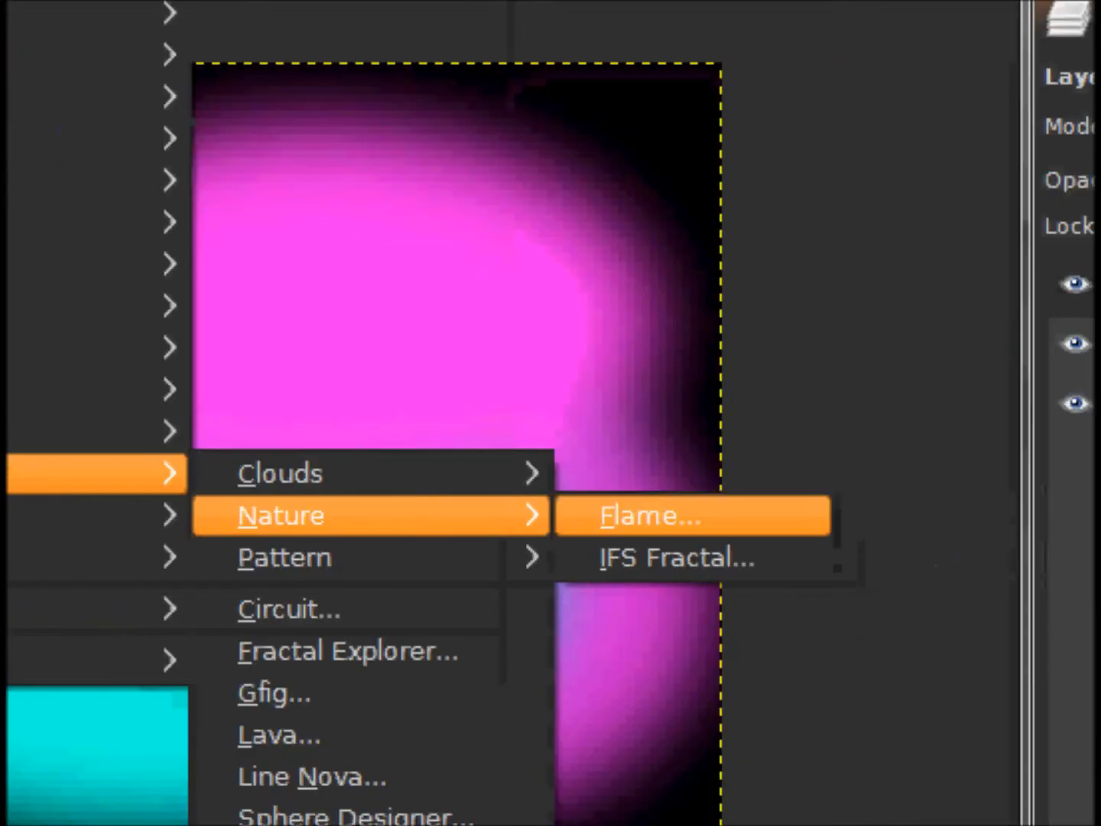
pyautogui.click(658, 516)
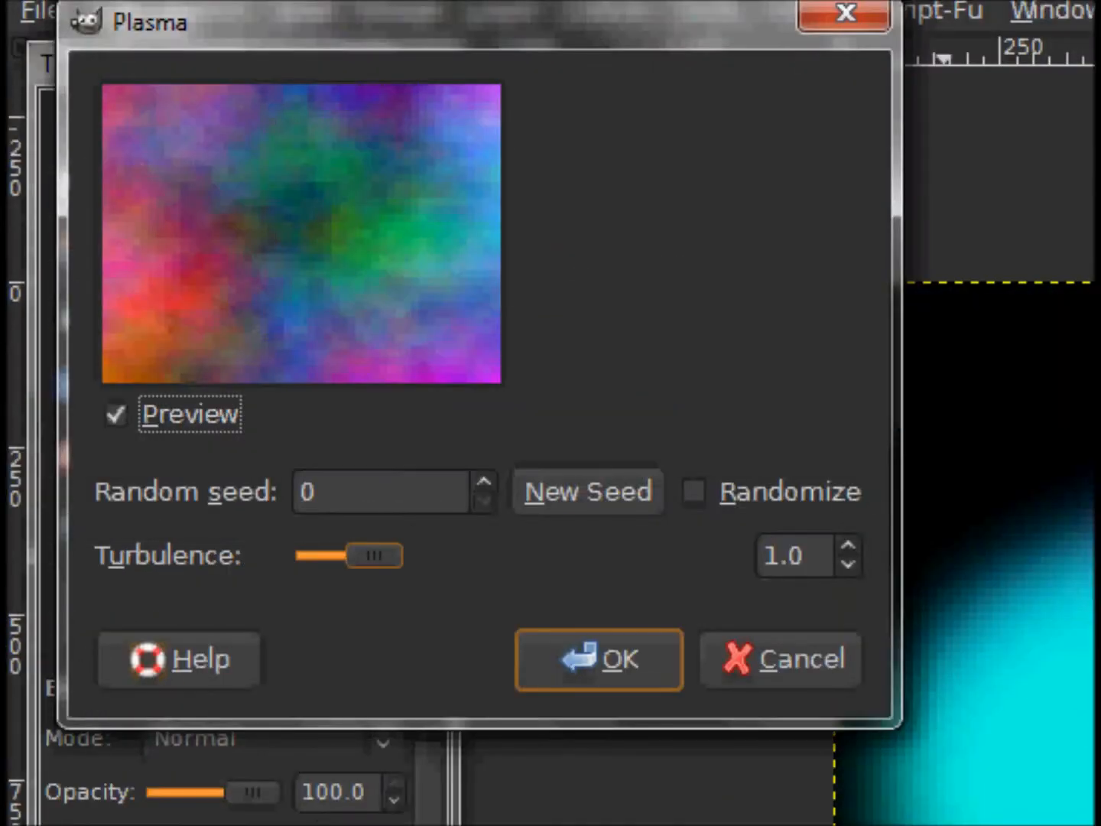
pyautogui.moveTo(274, 337); pyautogui.dragTo(609, 337)
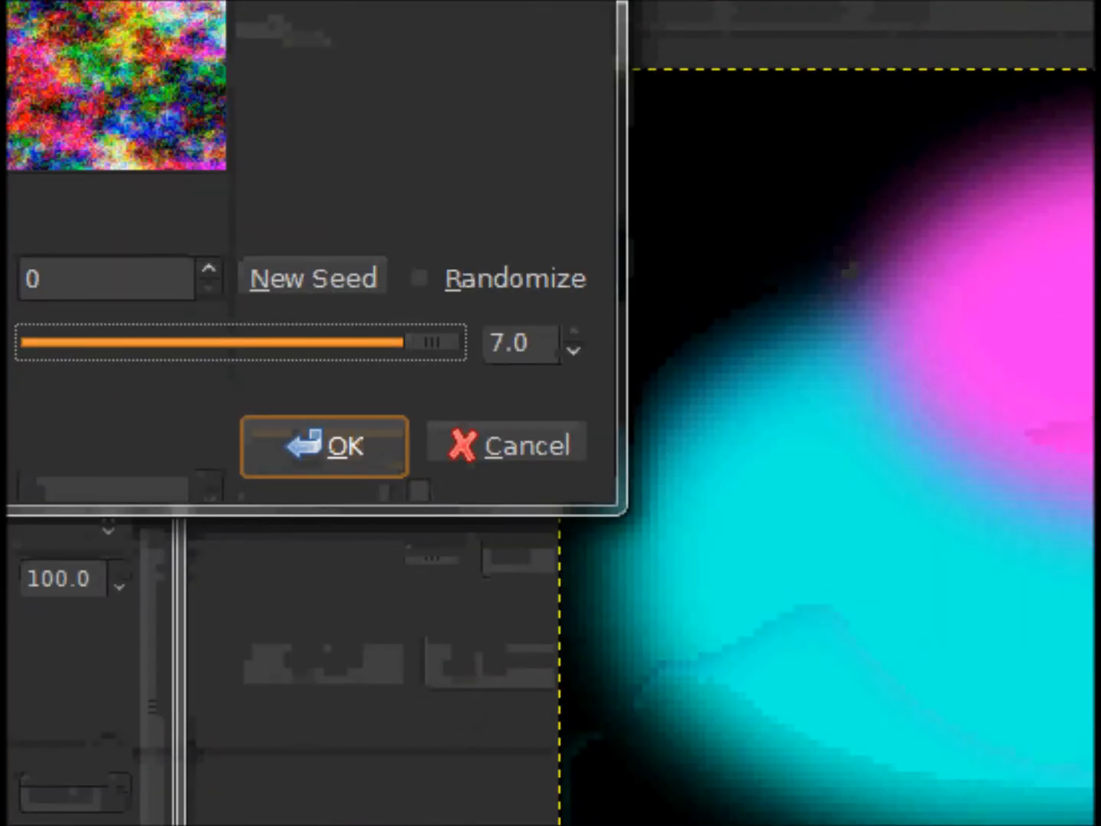
pyautogui.click(501, 441)
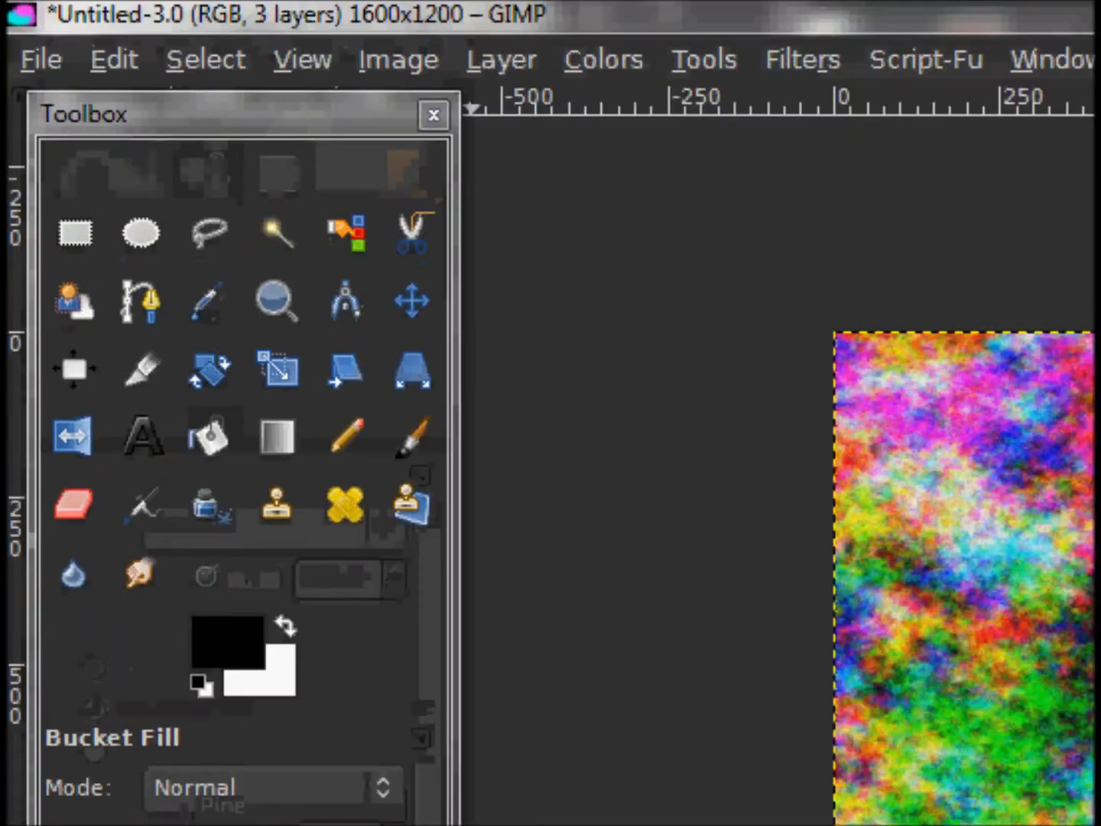
# Step: Desaturate the plasma on the Aurora layer based on Lightness
pyautogui.click(603, 61)
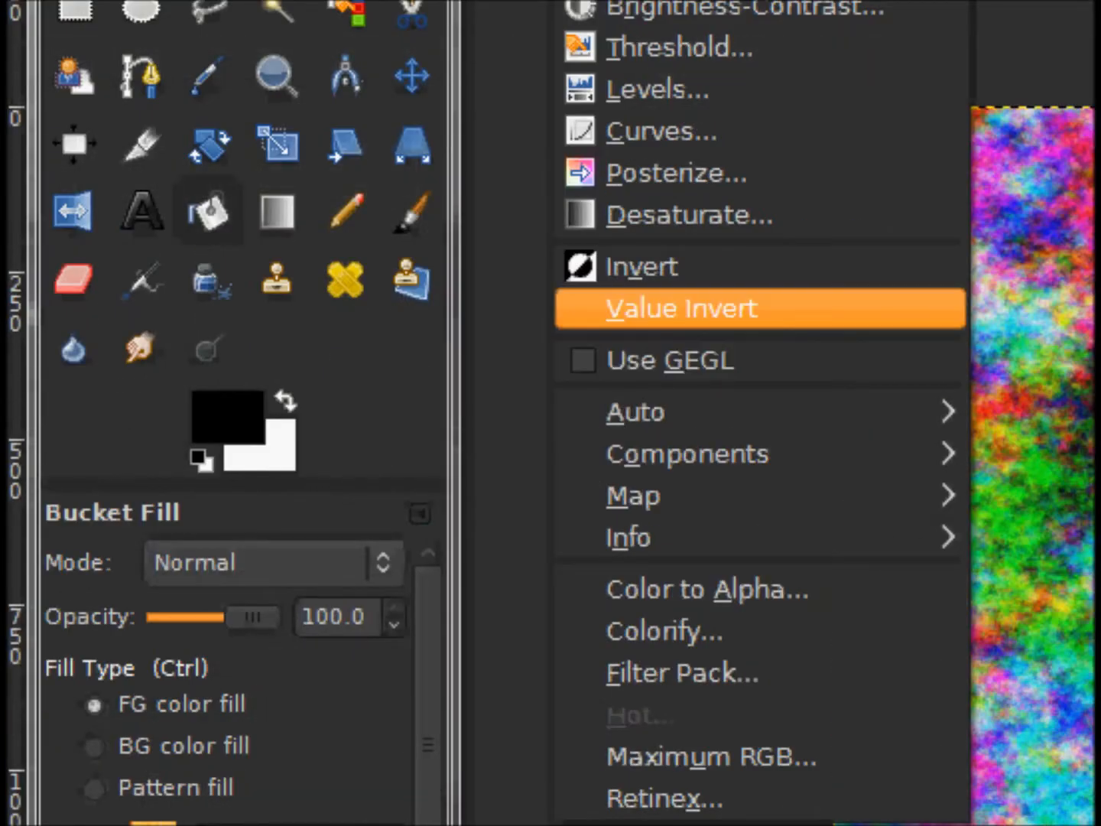
pyautogui.click(688, 215)
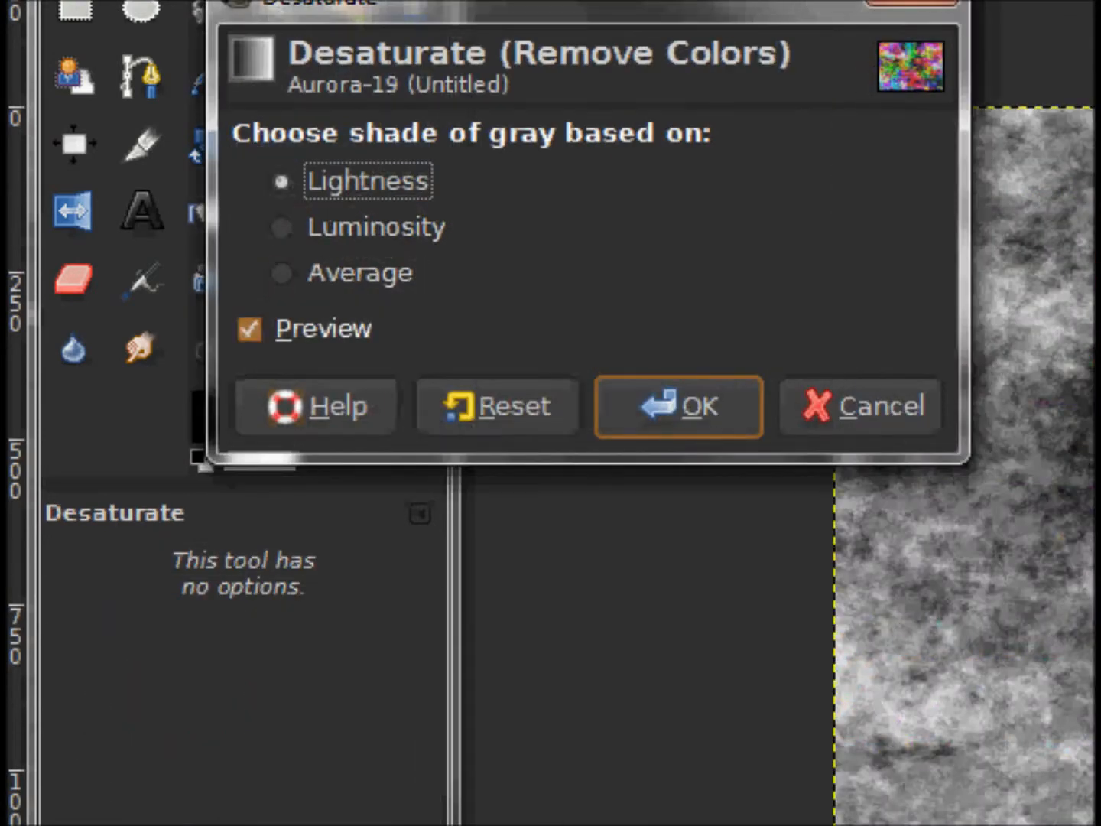
pyautogui.press('Return')
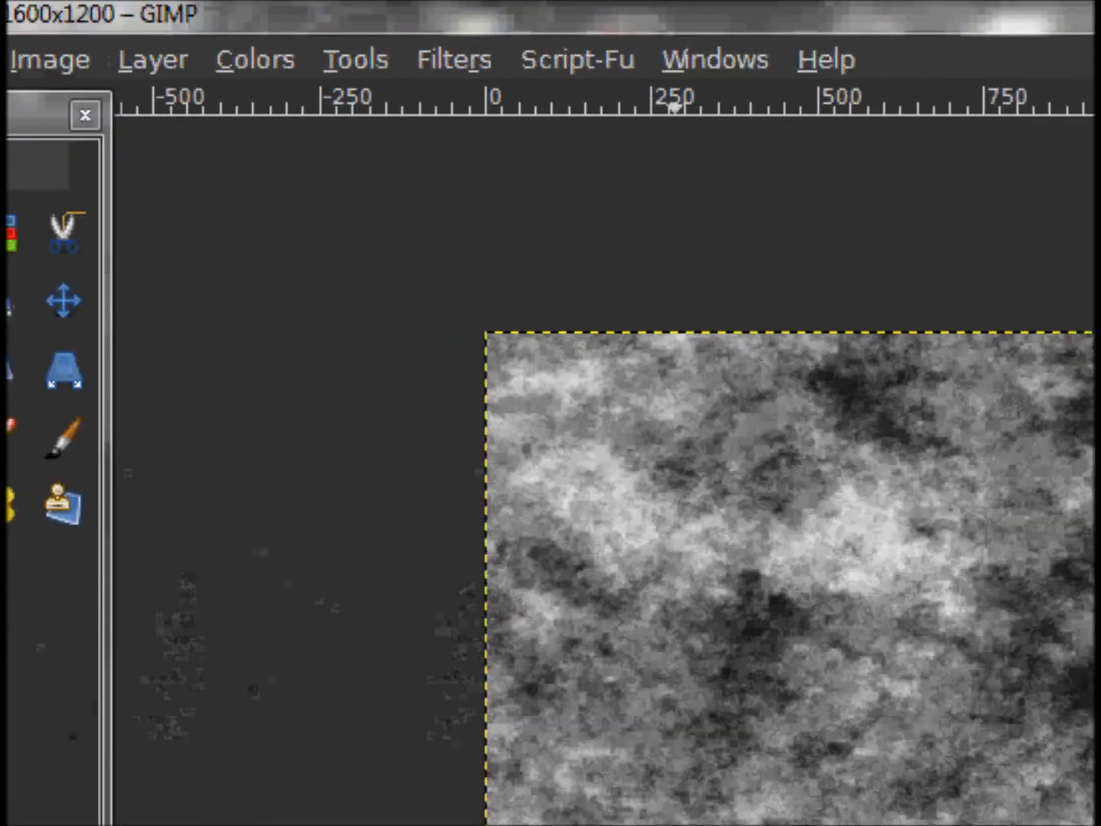
# Step: Apply a linear Motion Blur to the Aurora layer with length 256 and angle 270
pyautogui.click(454, 60)
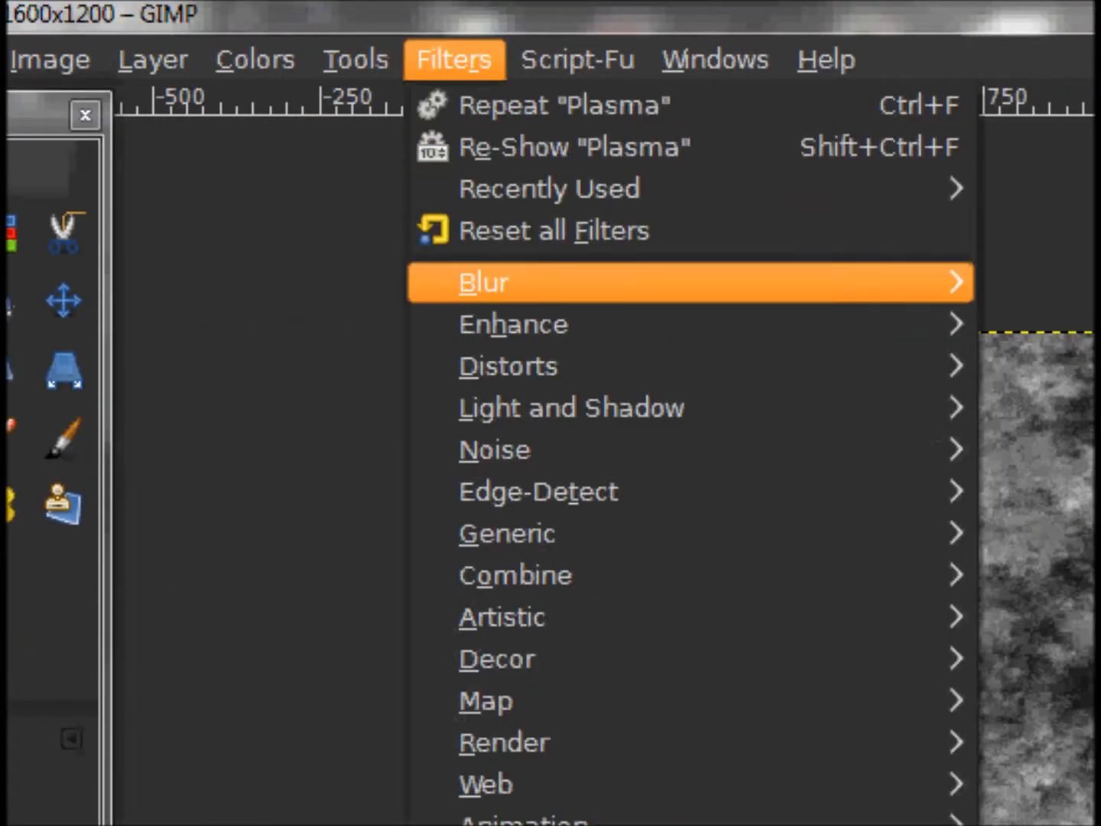
pyautogui.moveTo(485, 283)
pyautogui.click(779, 367)
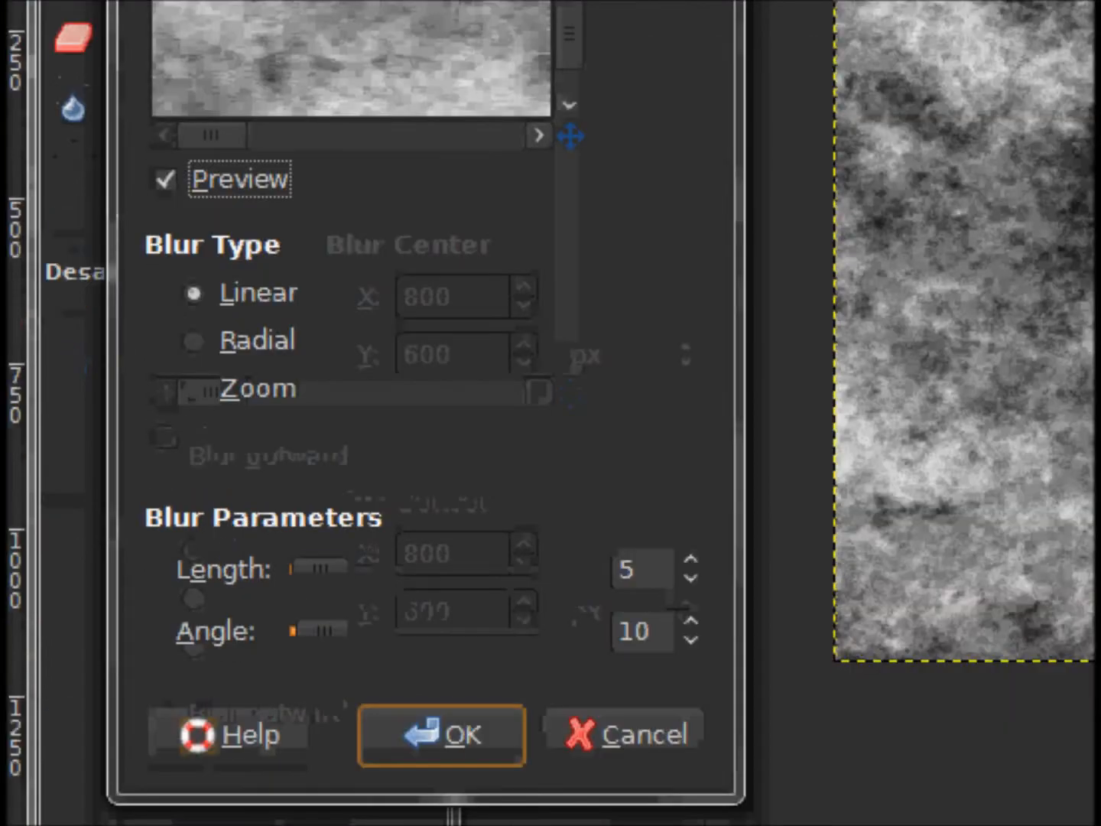
pyautogui.moveTo(321, 823); pyautogui.dragTo(562, 823)
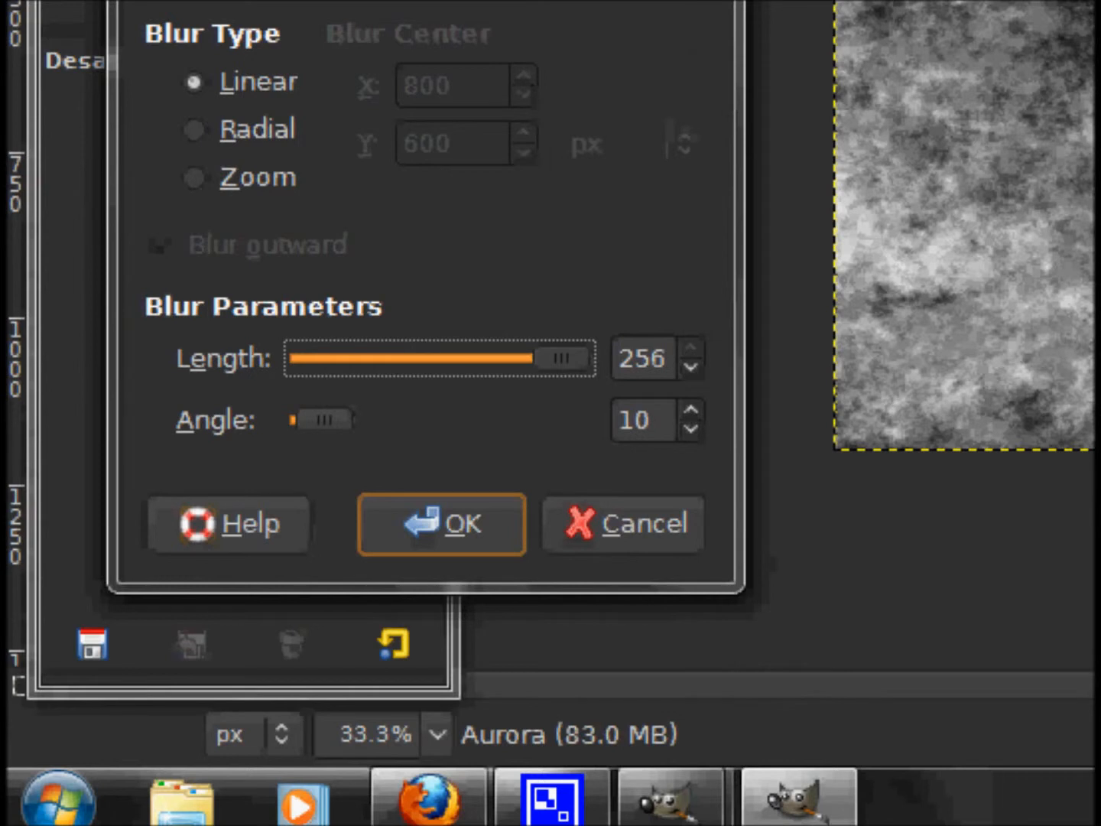
pyautogui.press('Tab')
pyautogui.press('Tab')
pyautogui.press('Tab')
pyautogui.write('2709')
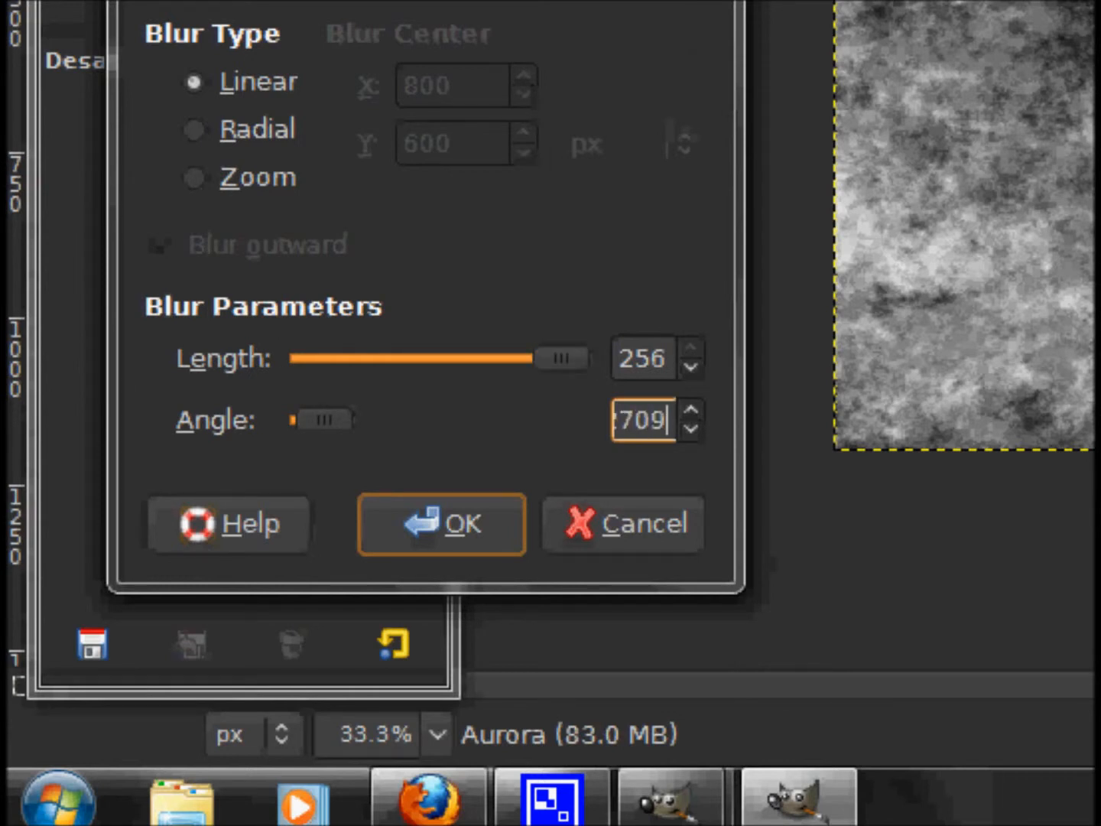
pyautogui.press('BackSpace')
pyautogui.press('BackSpace')
pyautogui.press('BackSpace')
pyautogui.press('BackSpace')
pyautogui.write('270')
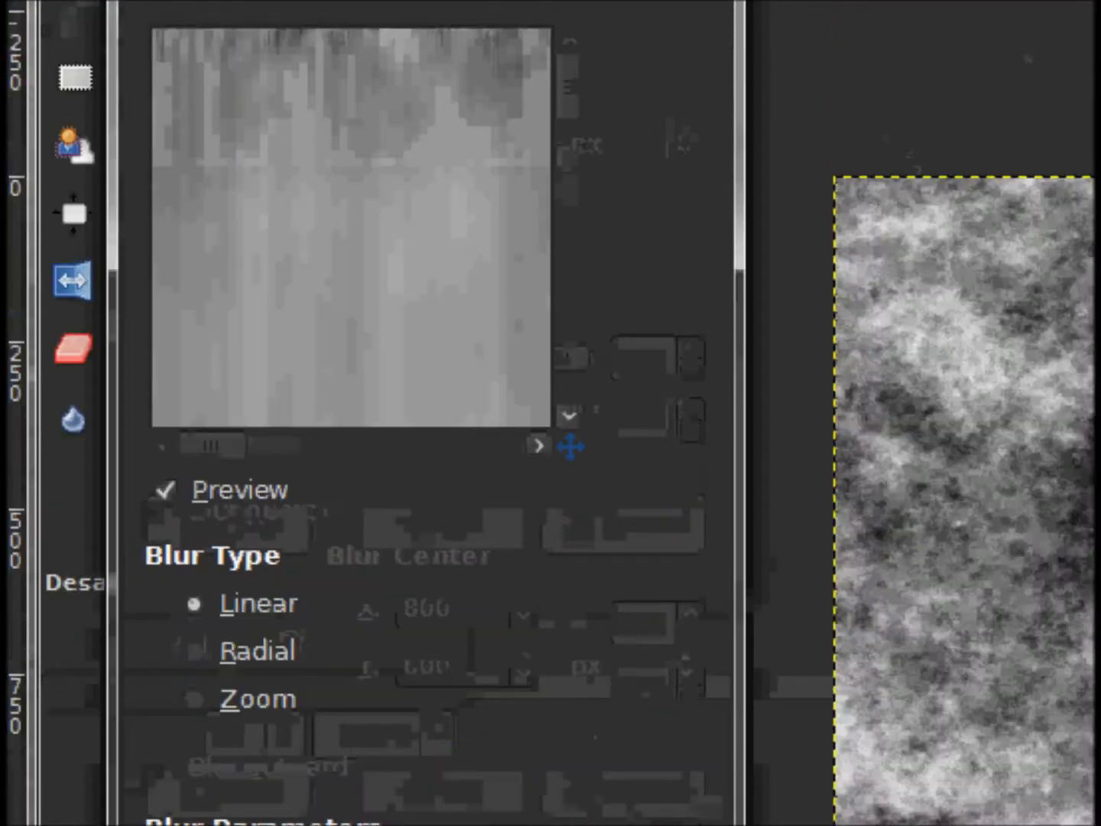
pyautogui.press('Return')
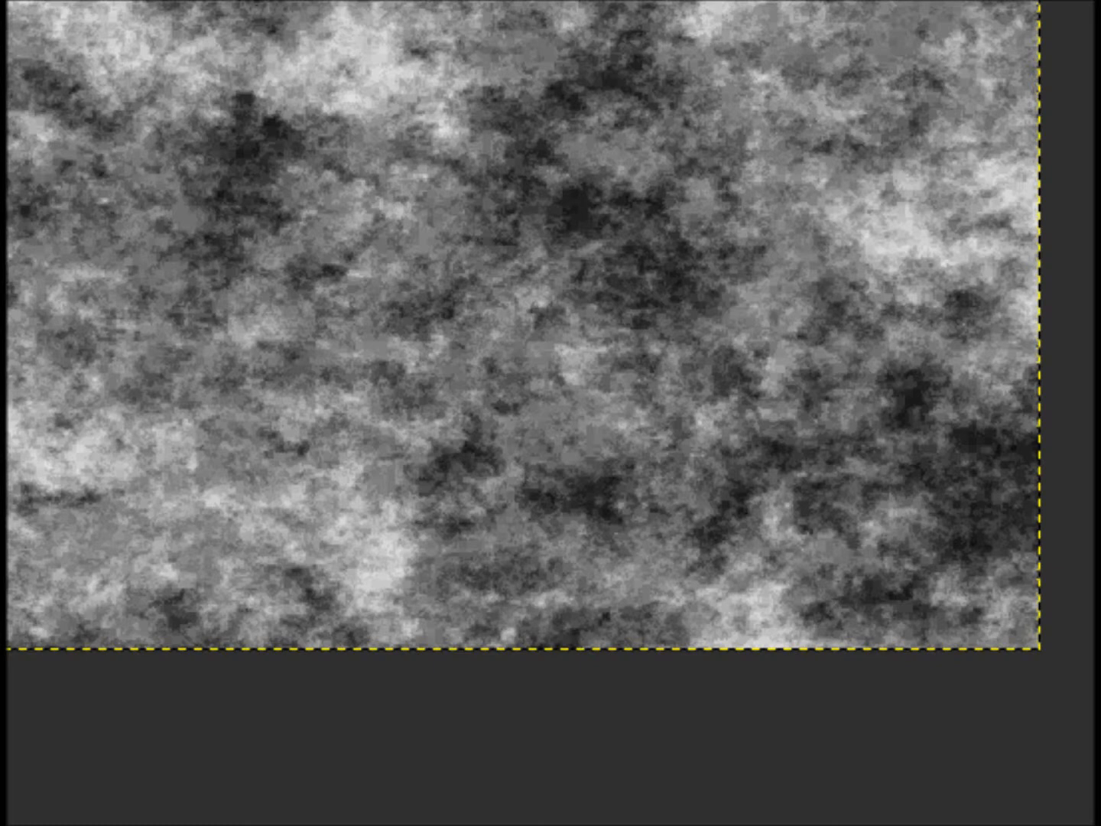
# Step: Rotate the blurred Aurora layer by 45 degrees about the image centre at 800, 600 px
pyautogui.scroll(3, 550, 413)
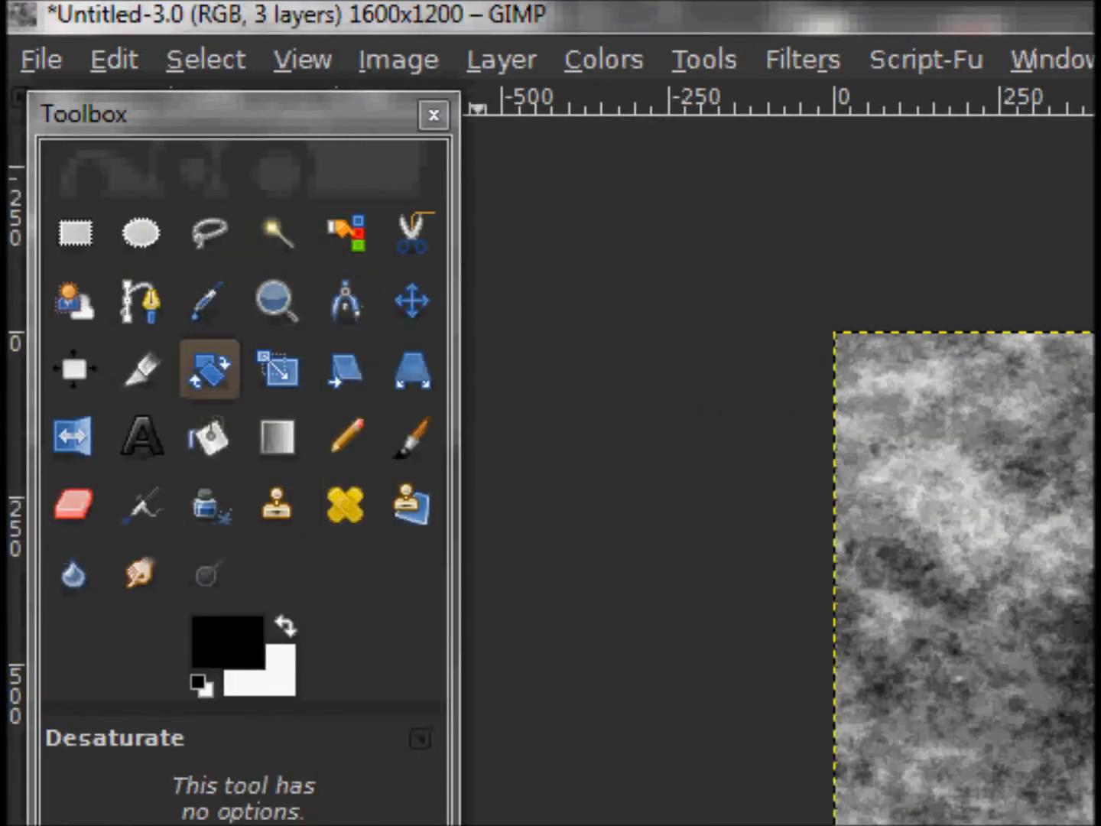
pyautogui.click(208, 369)
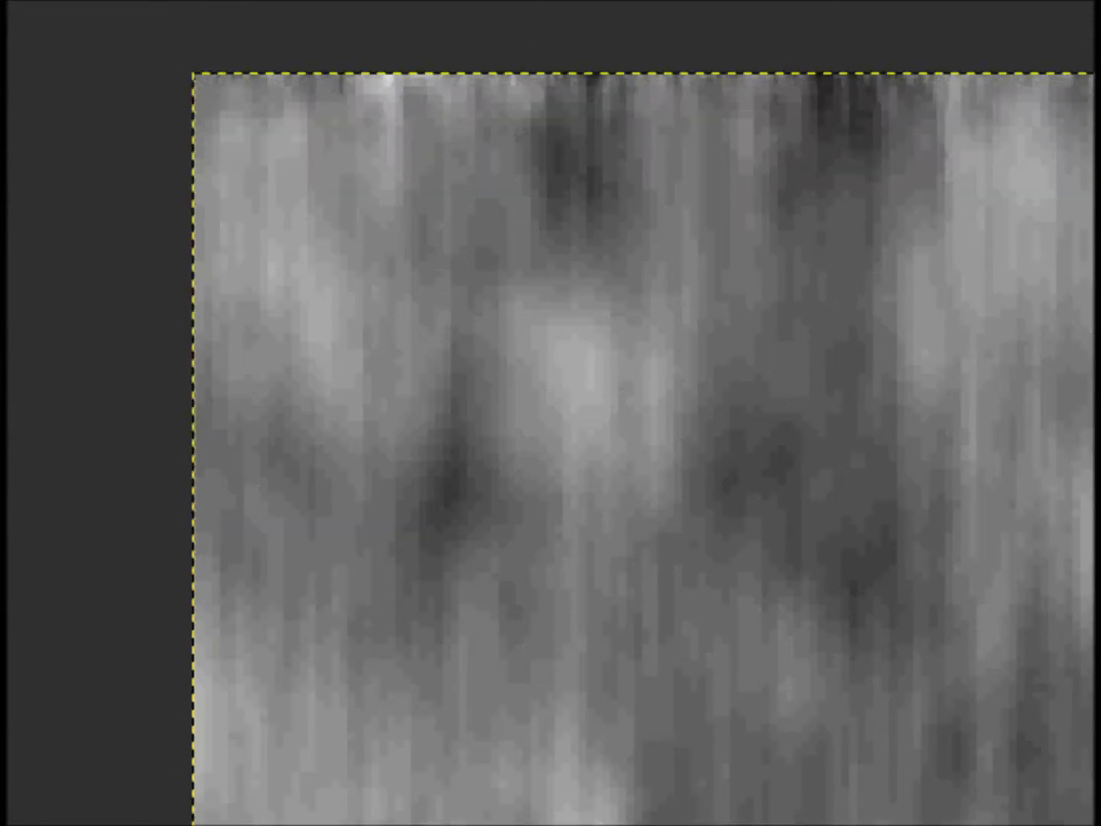
pyautogui.click(722, 467)
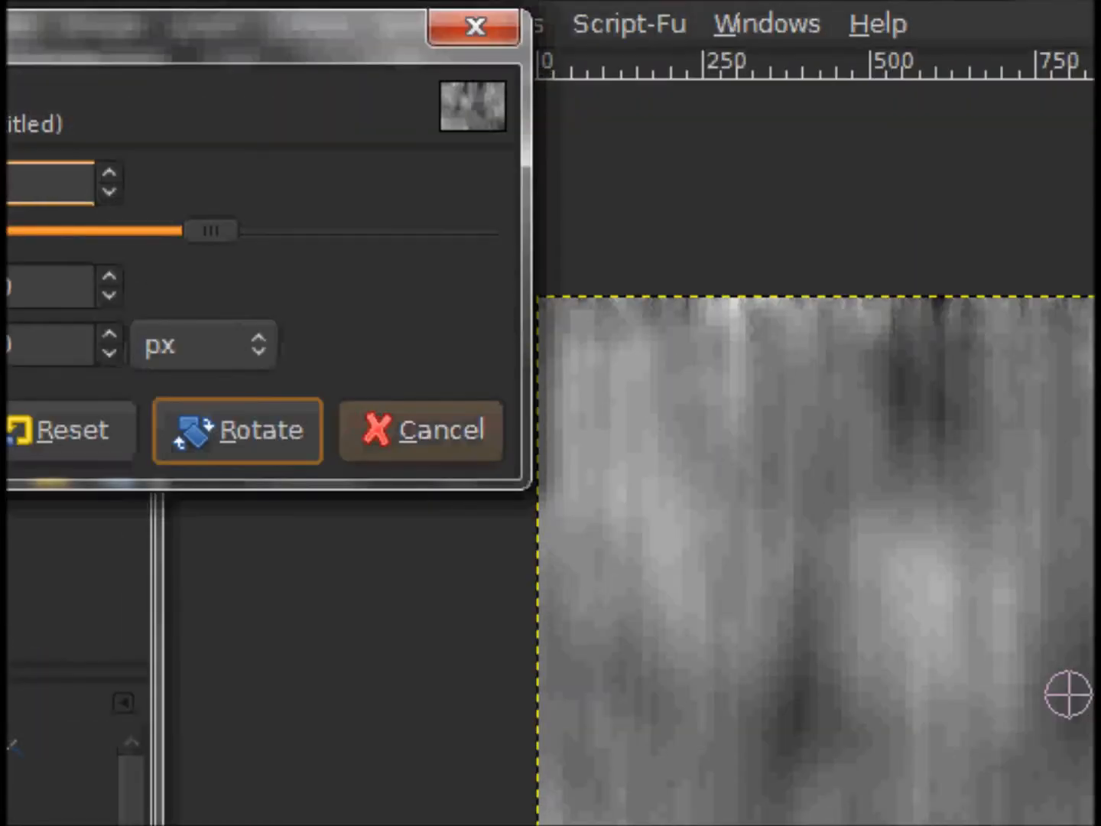
pyautogui.write('45')
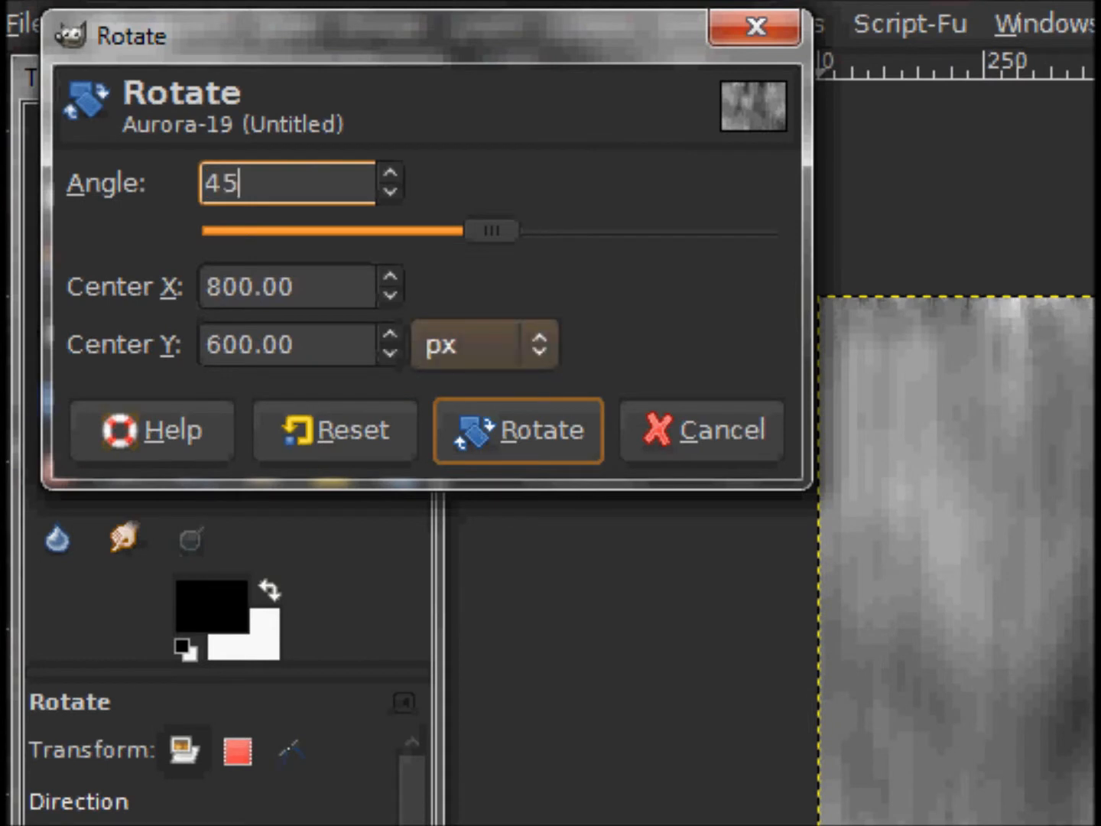
pyautogui.press('Return')
pyautogui.click(519, 431)
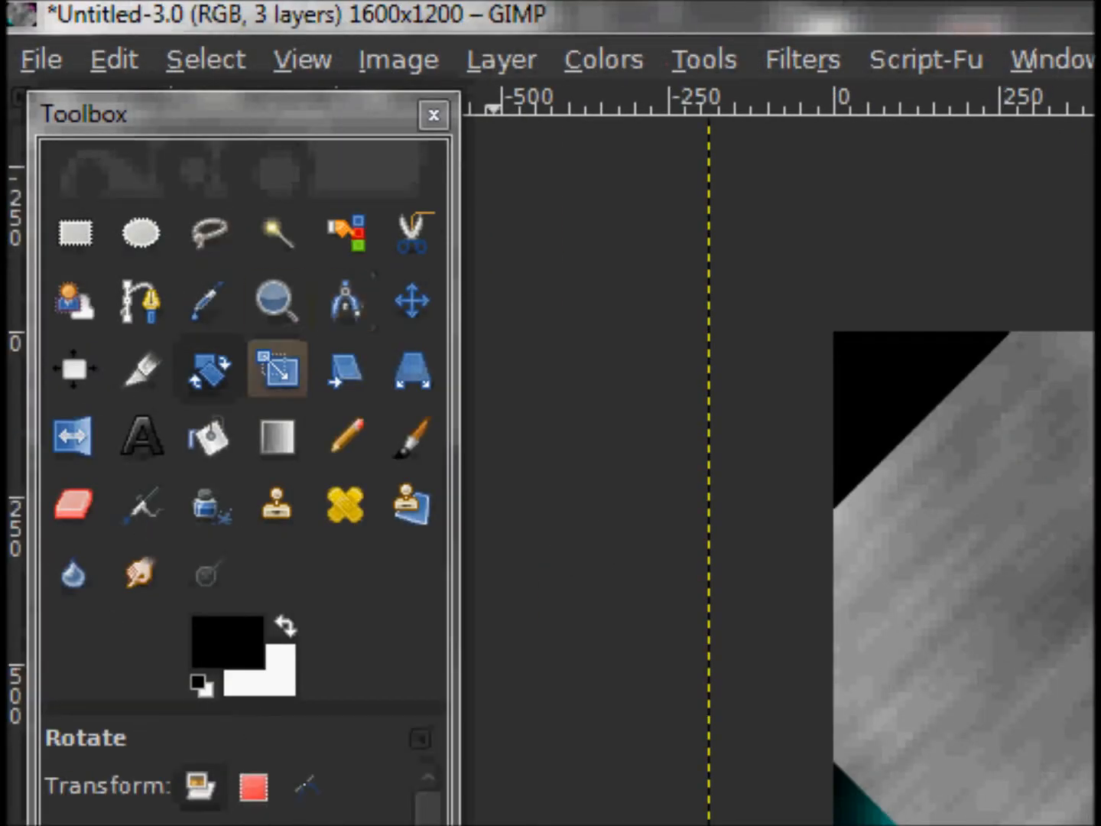
# Step: Scale the rotated Aurora layer up to about 3990 × 3555 pixels so it covers the whole canvas
pyautogui.click(278, 369)
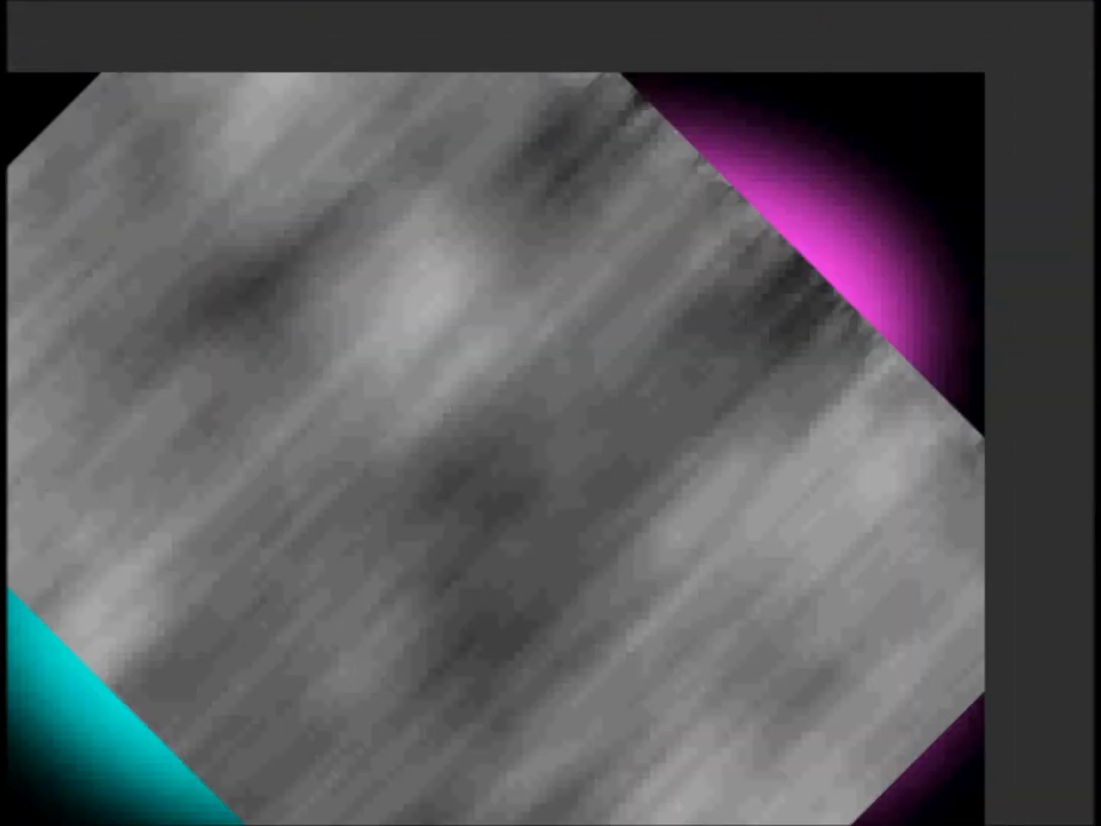
pyautogui.click(535, 428)
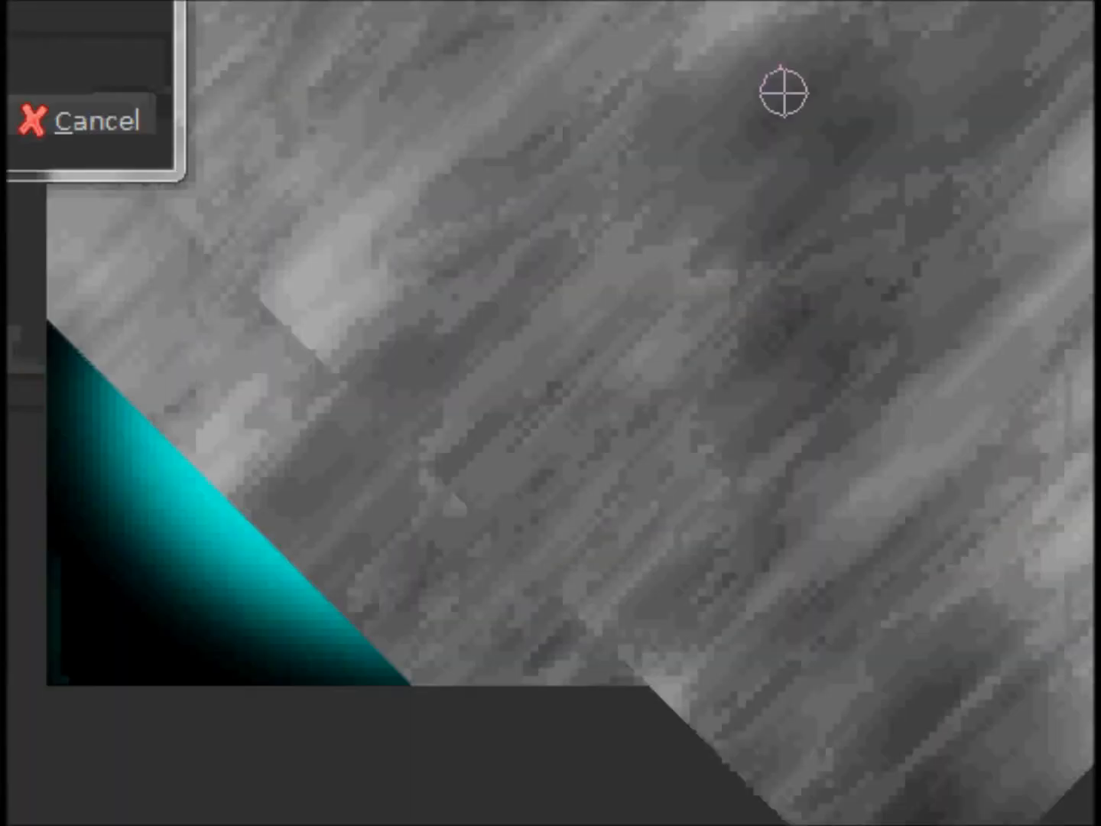
pyautogui.moveTo(551, 412)
pyautogui.mouseDown()
pyautogui.moveTo(566, 810)
pyautogui.moveTo(547, 585)
pyautogui.moveTo(557, 576)
pyautogui.moveTo(582, 590)
pyautogui.mouseUp()
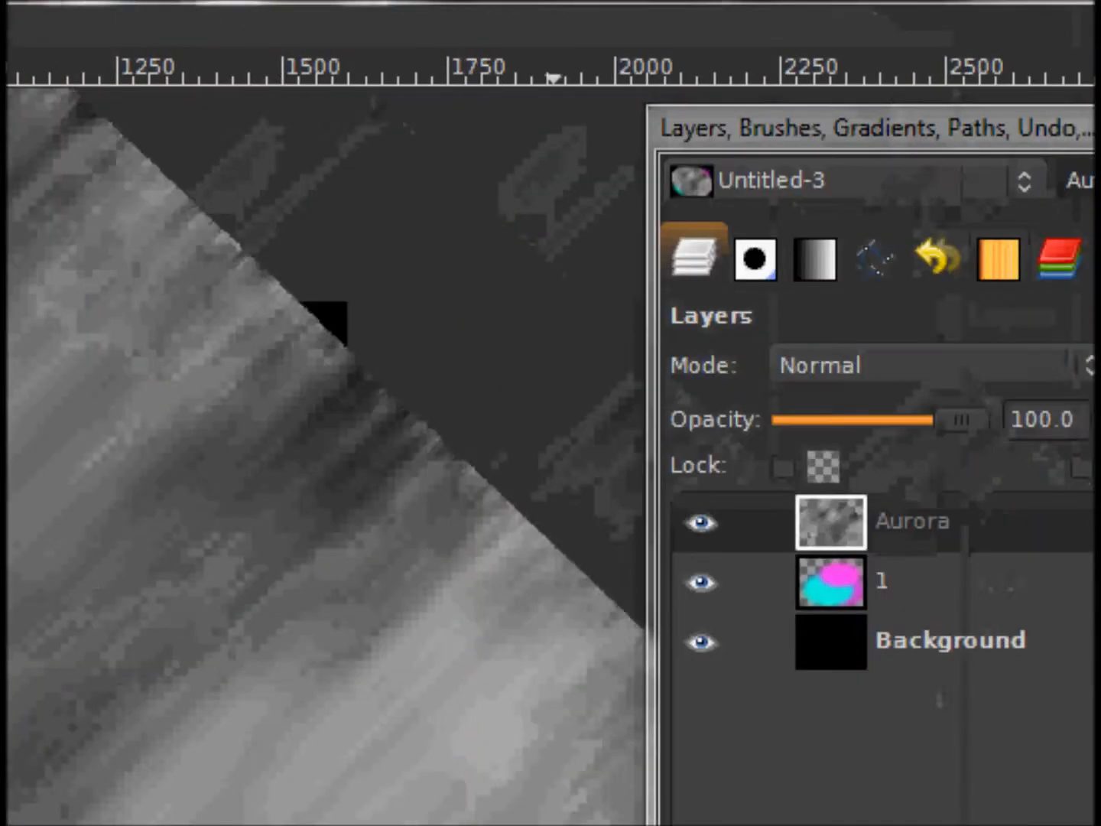
pyautogui.moveTo(276, 474); pyautogui.dragTo(554, 413)
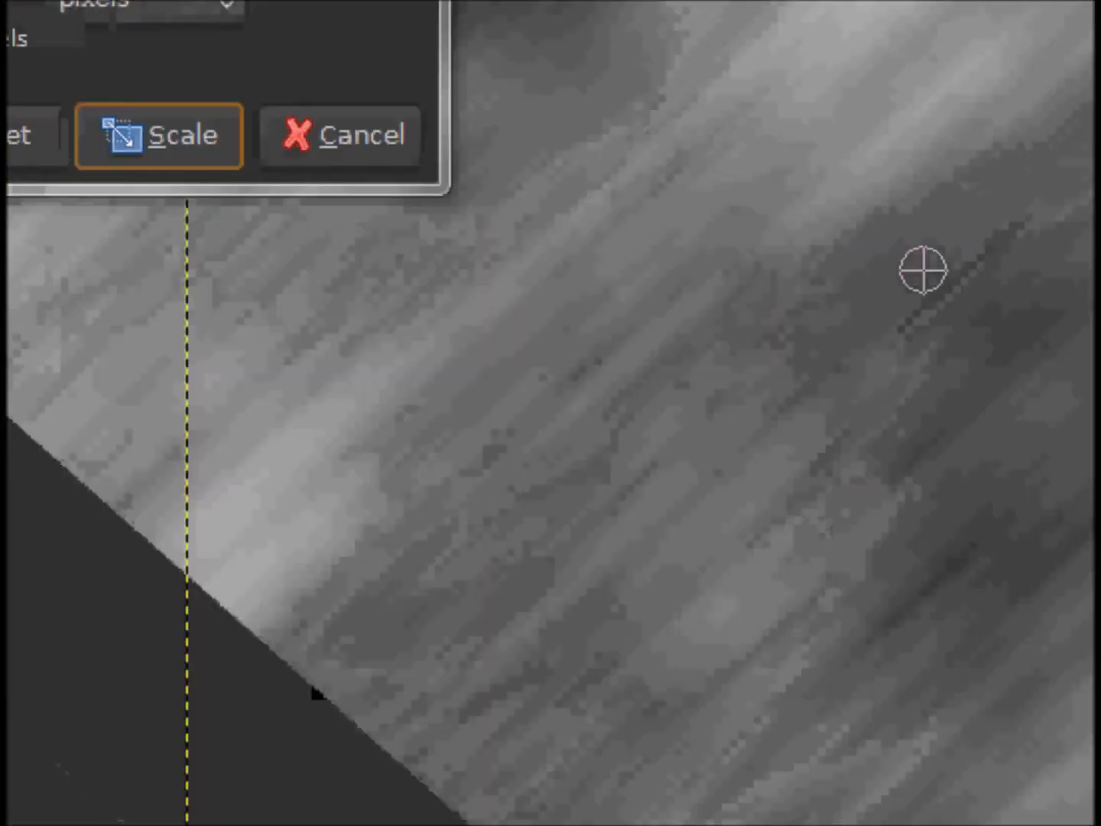
pyautogui.moveTo(704, 302); pyautogui.dragTo(549, 415)
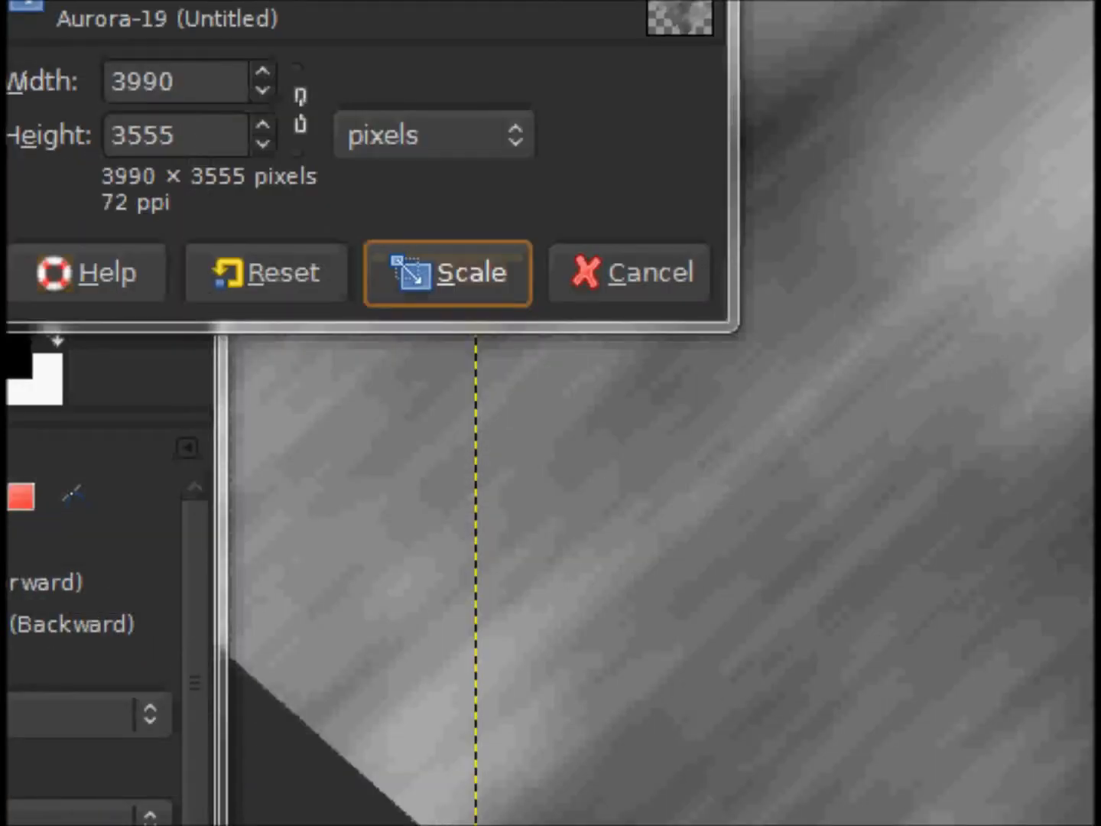
pyautogui.click(437, 271)
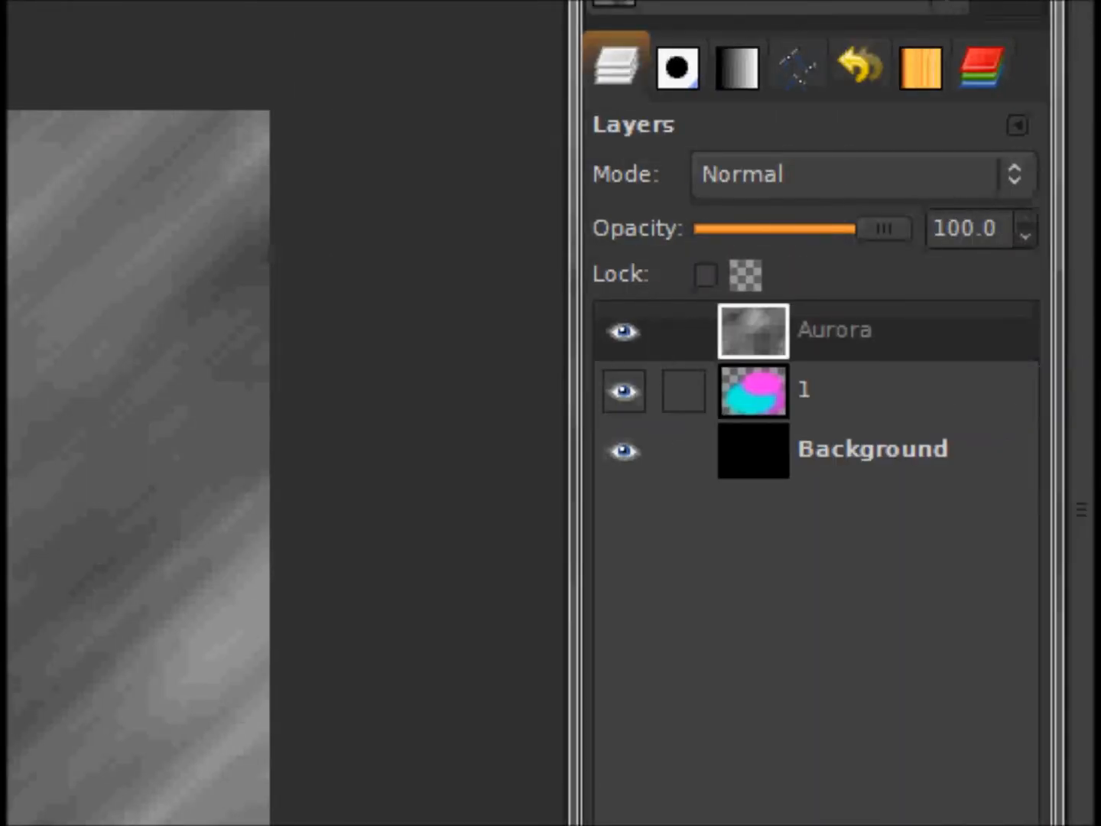
# Step: Create a selection from the alpha of layer 1, the coloured ellipses
pyautogui.click(841, 390)
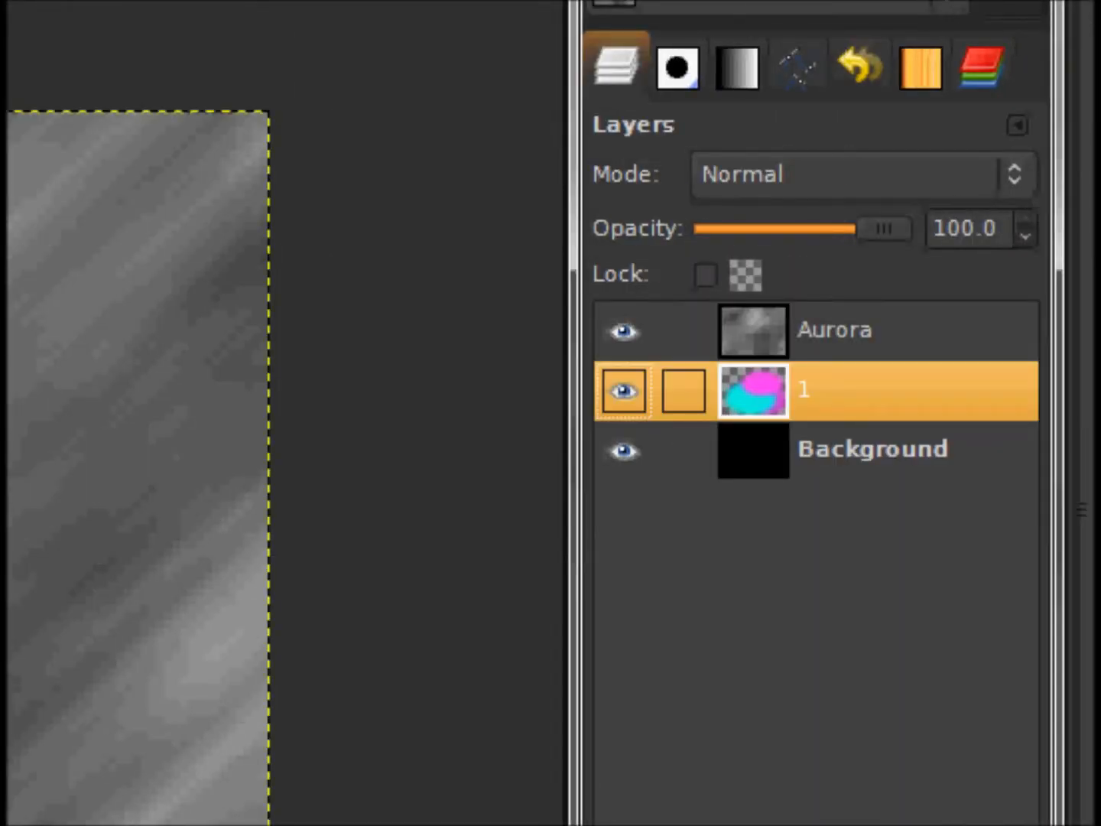
pyautogui.rightClick(799, 391)
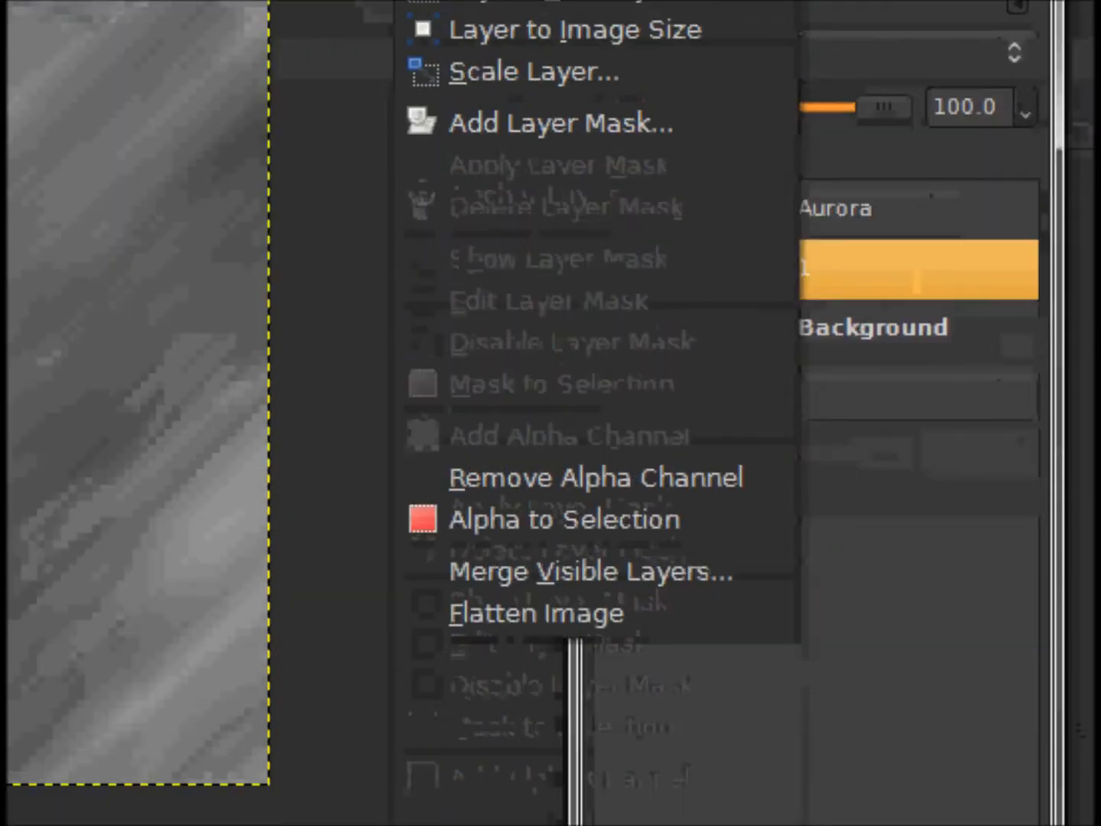
pyautogui.click(834, 612)
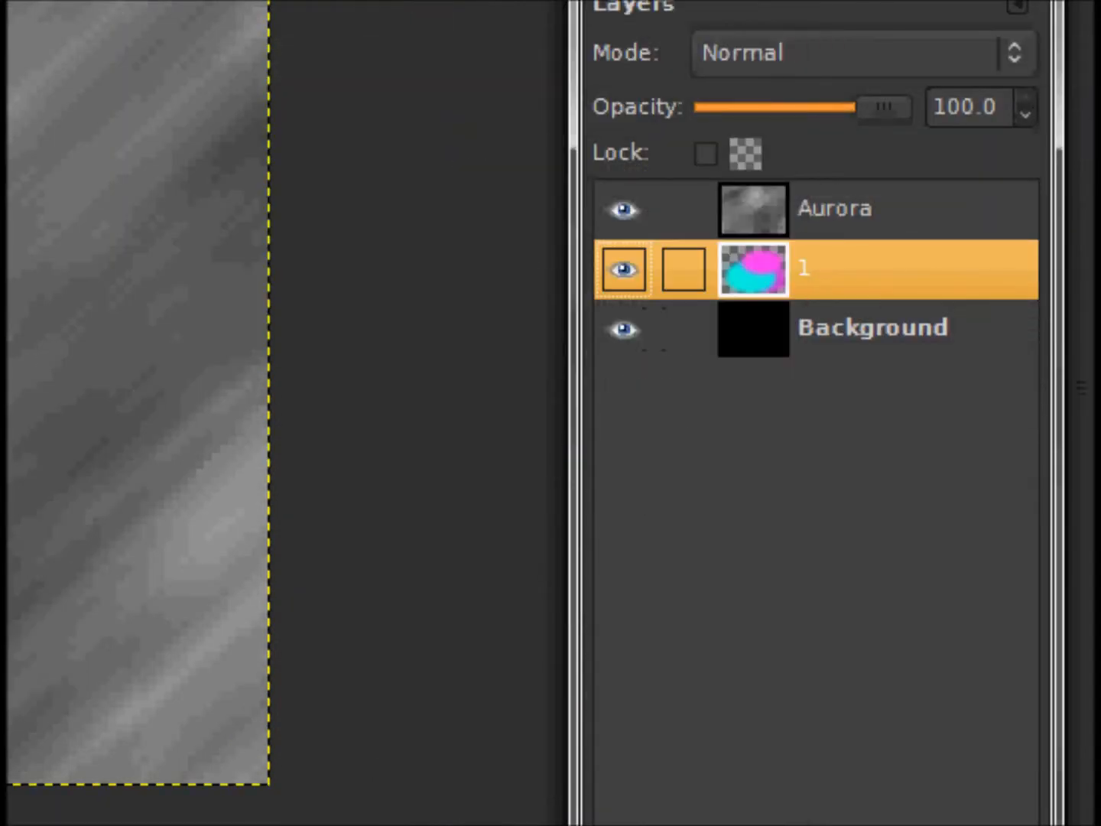
pyautogui.rightClick(828, 611)
pyautogui.click(593, 519)
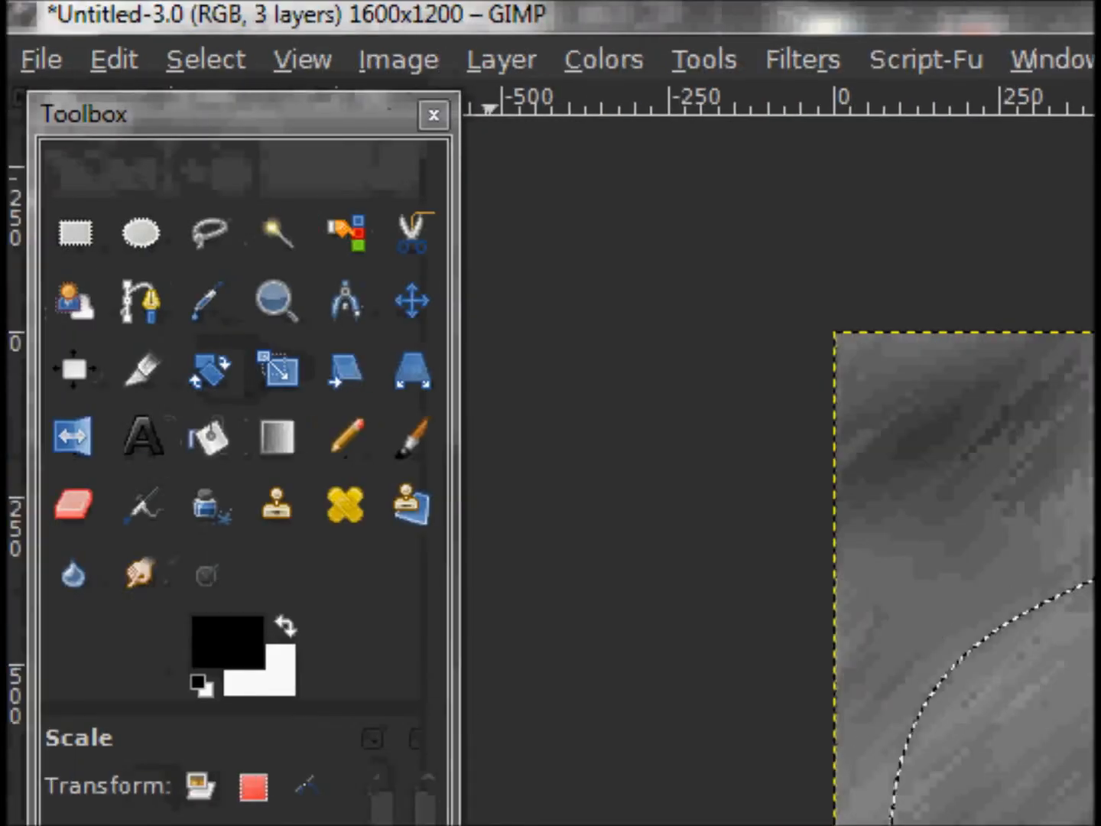
# Step: Feather the ellipse-shaped selection by 50 pixels
pyautogui.click(206, 60)
pyautogui.click(268, 407)
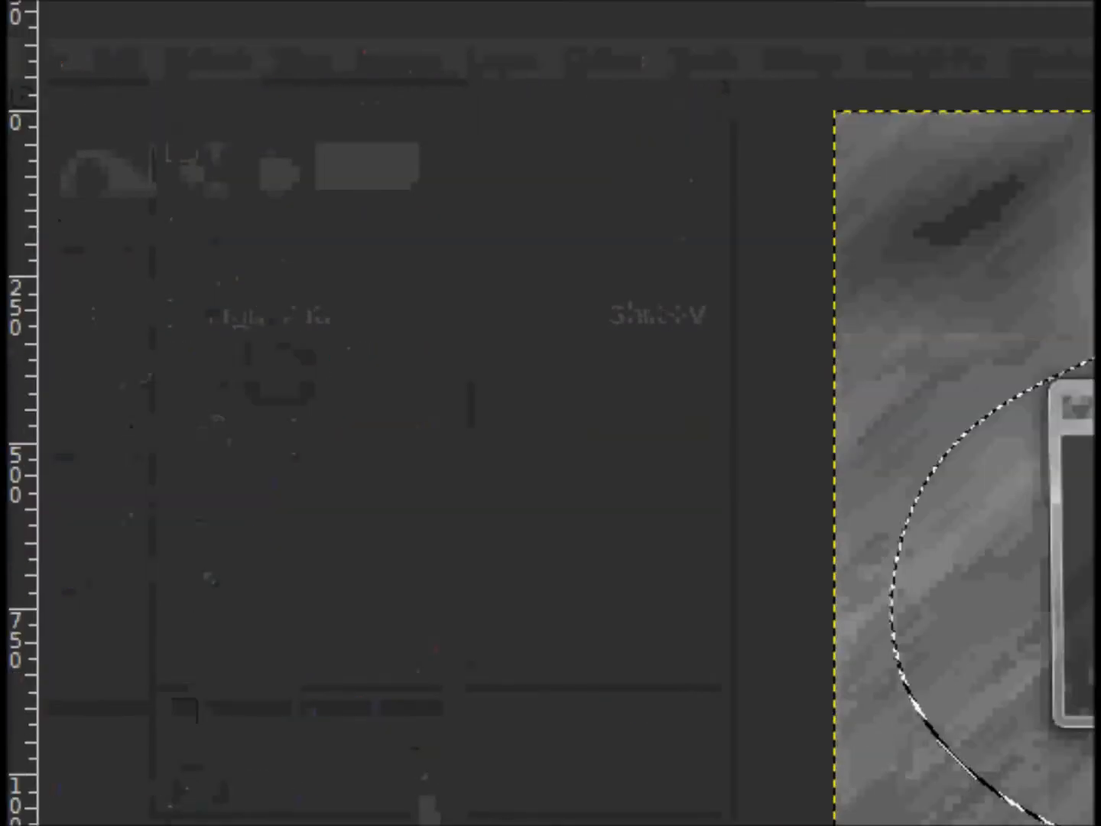
pyautogui.write('19')
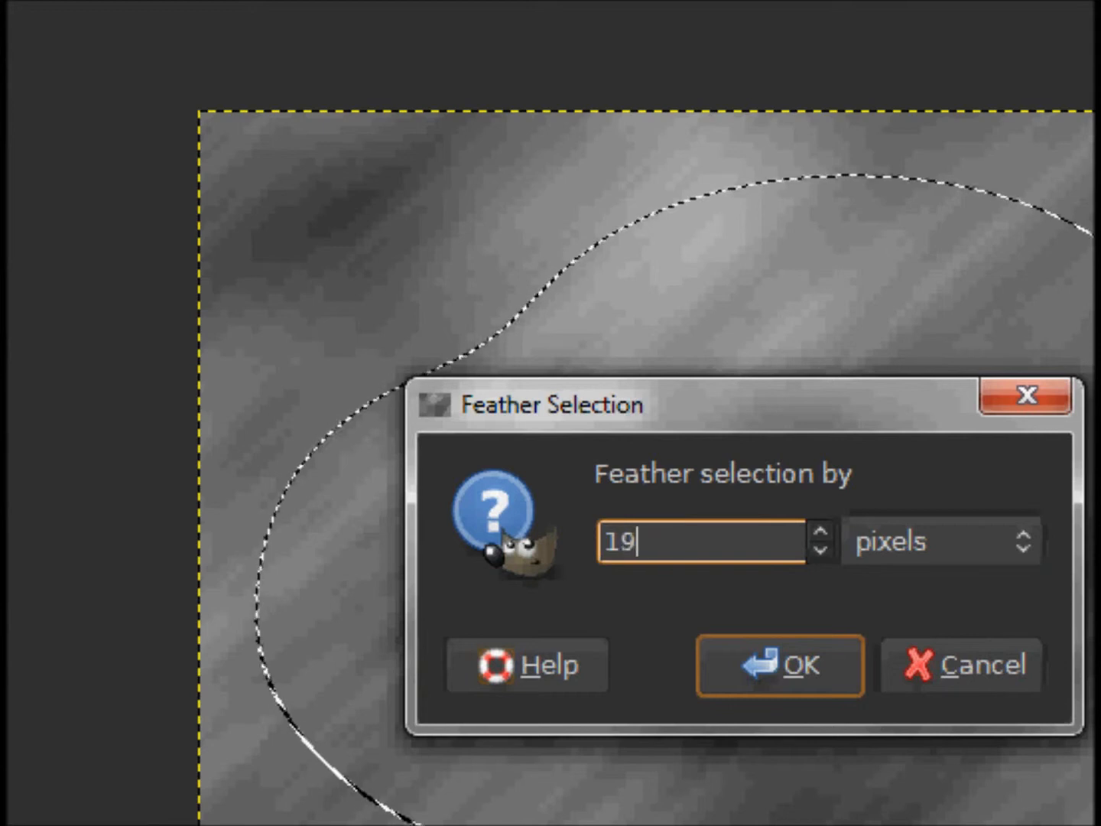
pyautogui.press('BackSpace')
pyautogui.press('BackSpace')
pyautogui.write('50')
pyautogui.press('Return')
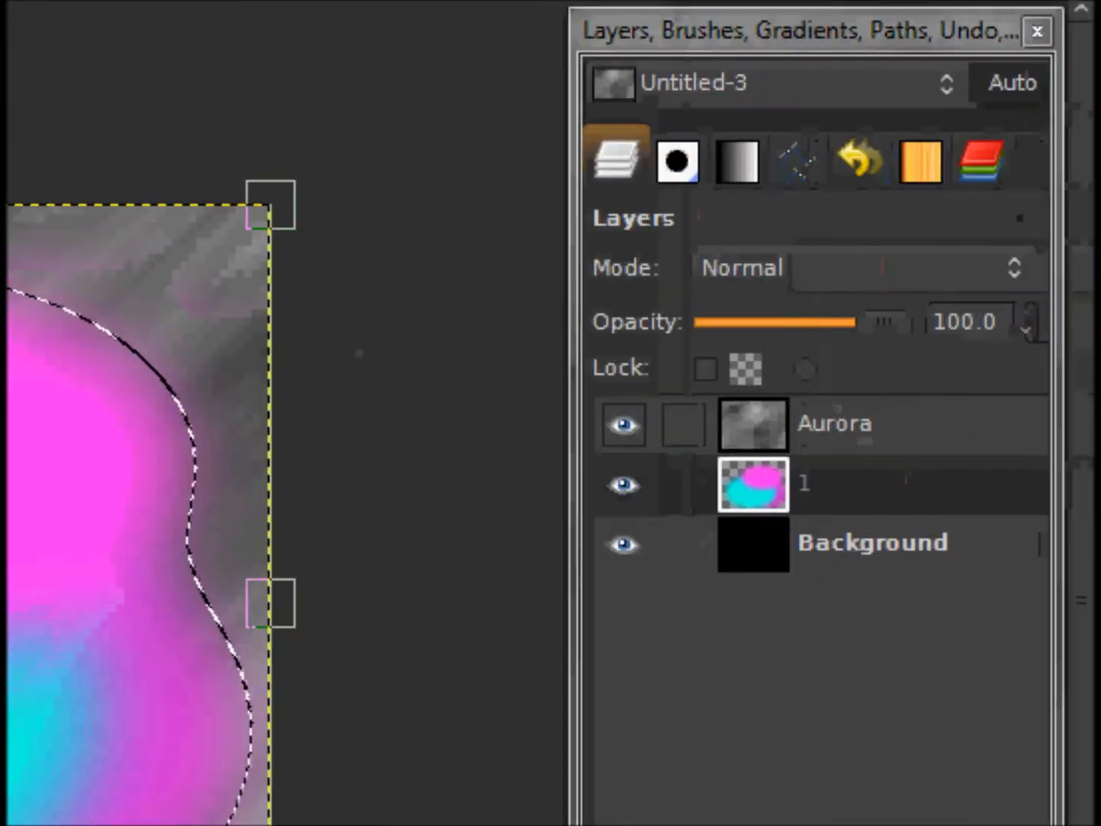
# Step: Recreate the selection around the coloured ellipses from layer 1's alpha
pyautogui.click(833, 424)
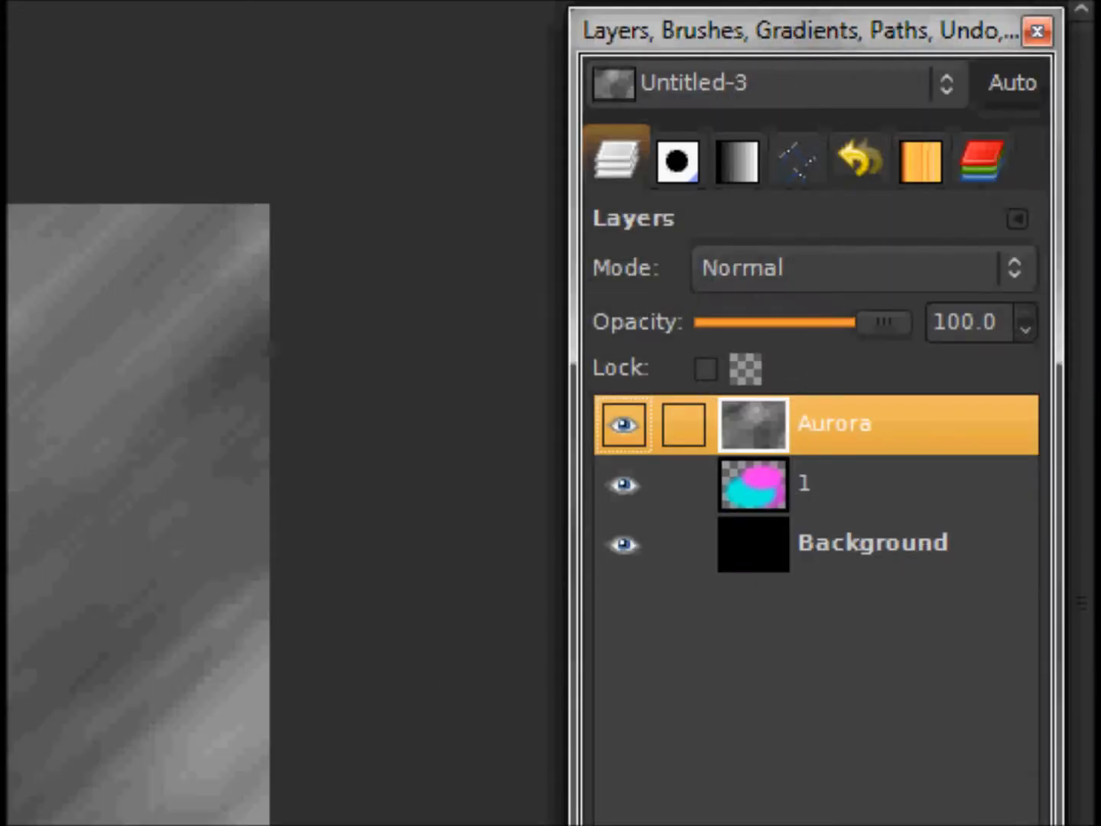
pyautogui.rightClick(800, 484)
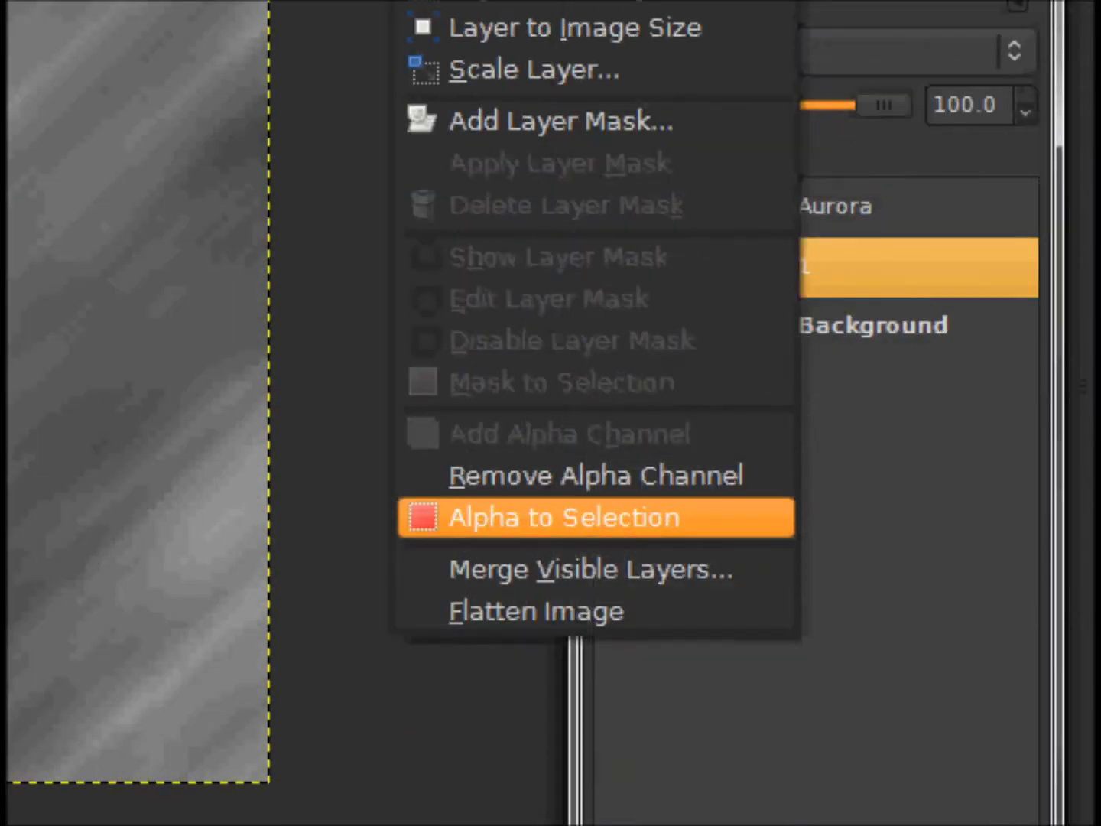
pyautogui.click(565, 733)
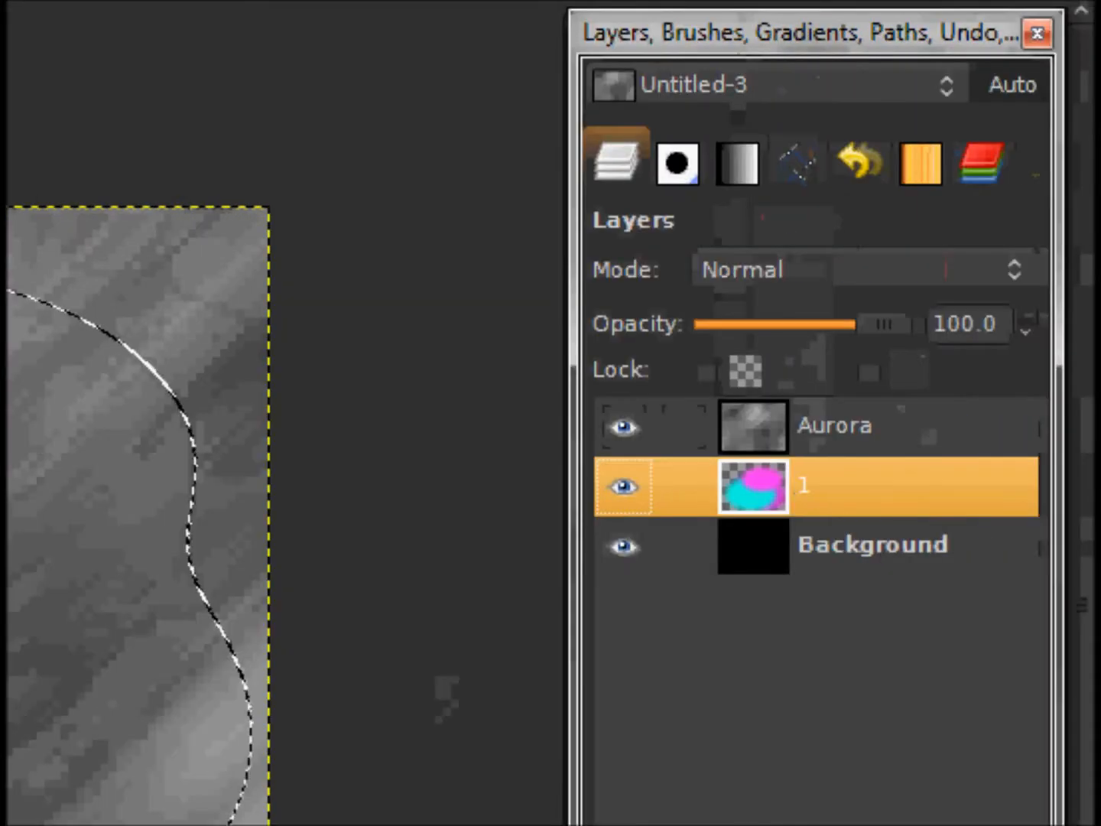
# Step: Add a black, fully transparent layer mask to the Aurora layer while keeping the ellipse-shaped selection
pyautogui.click(834, 425)
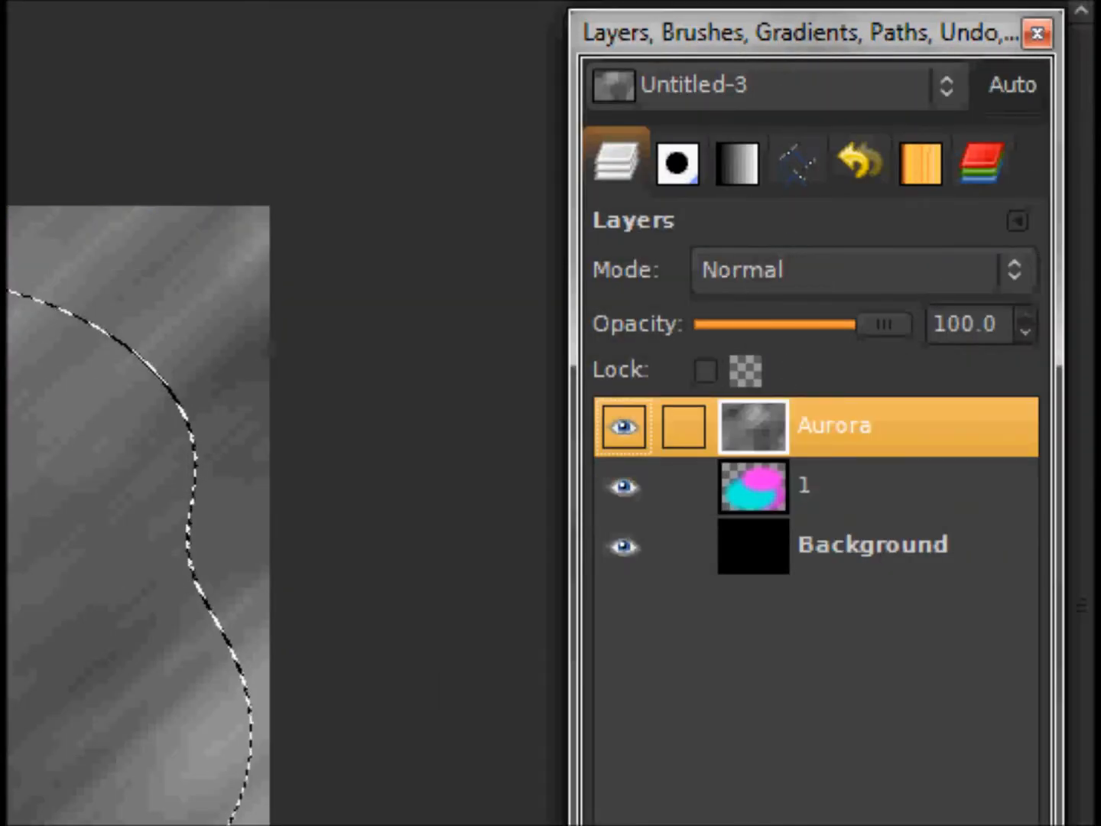
pyautogui.click(804, 486)
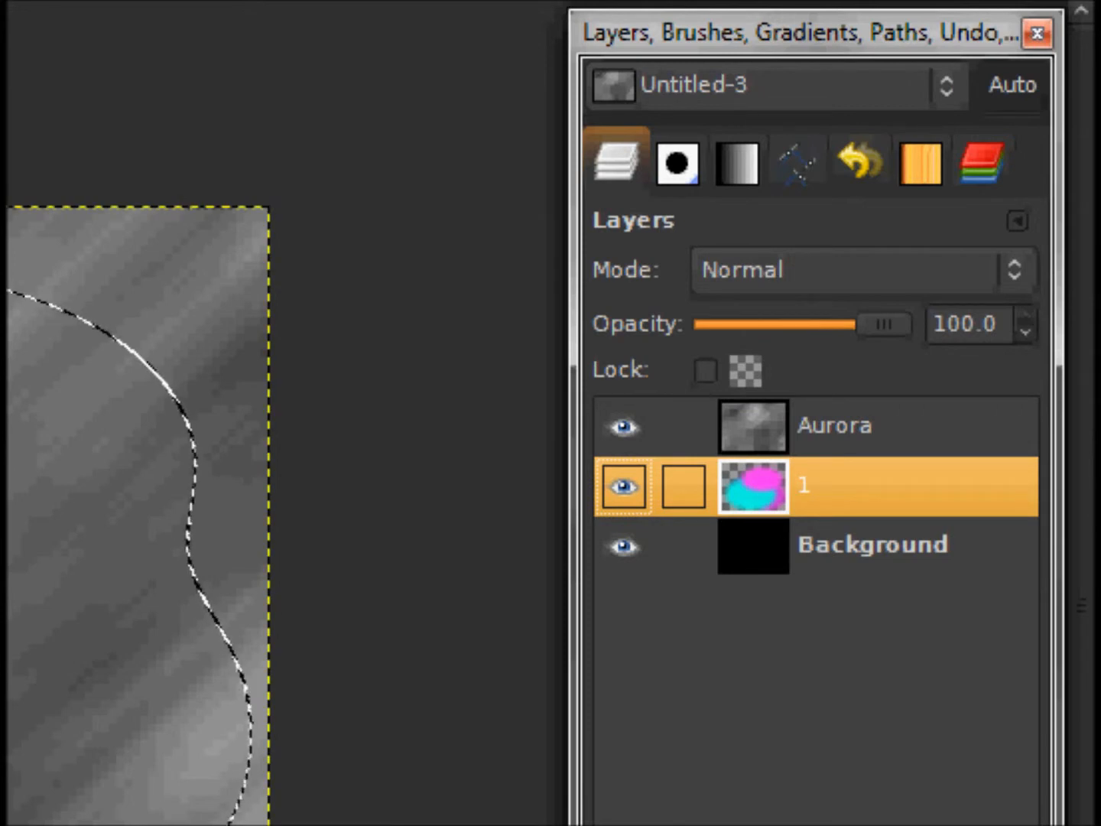
pyautogui.click(835, 426)
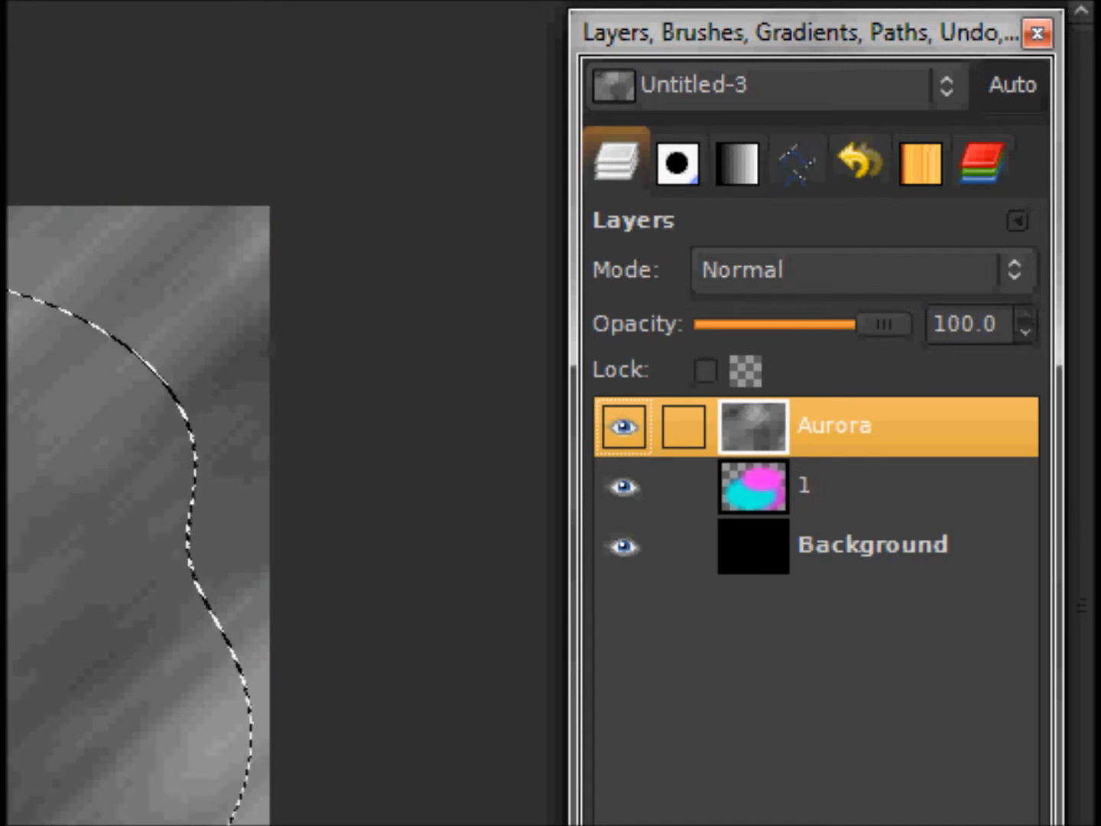
pyautogui.rightClick(814, 426)
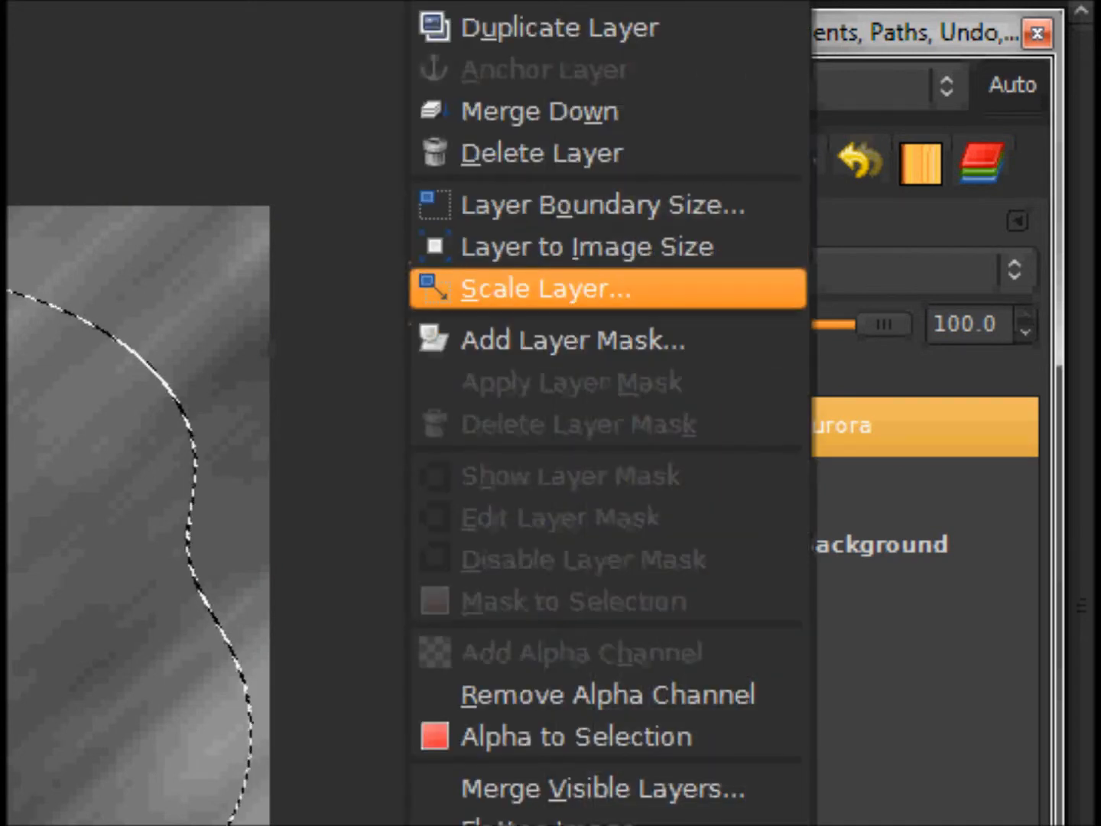
pyautogui.click(551, 340)
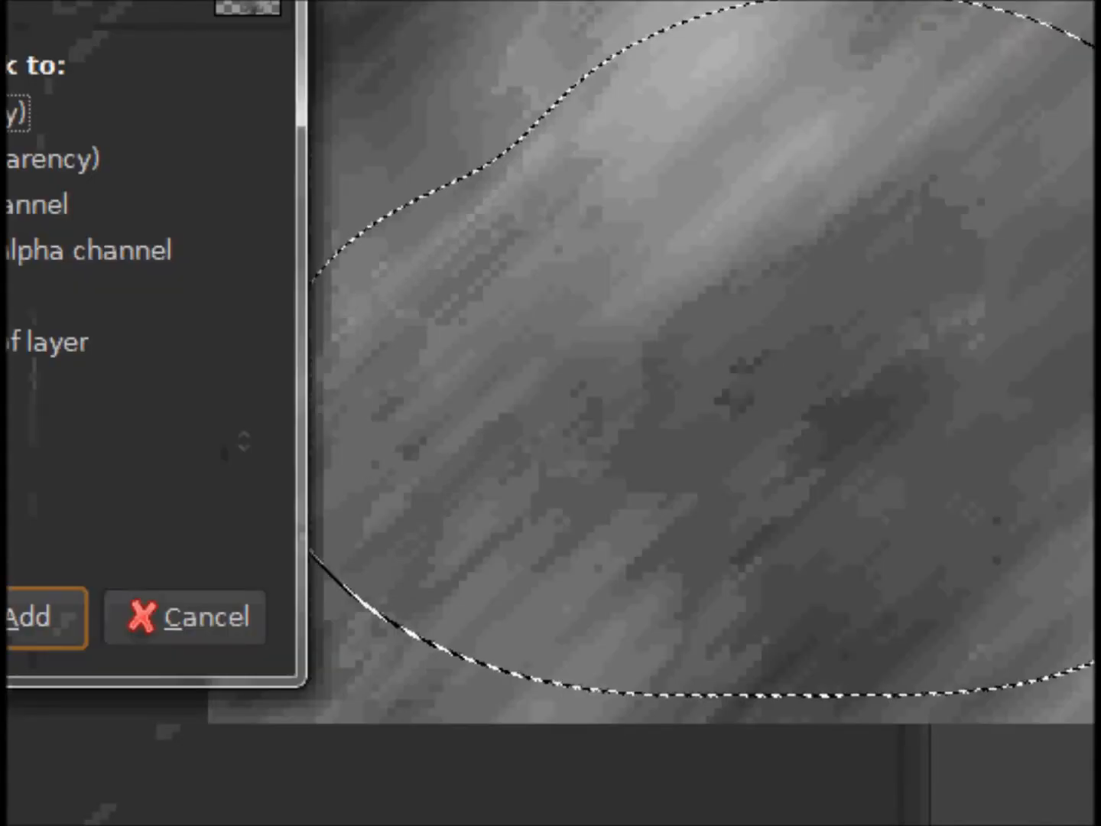
pyautogui.click(428, 516)
pyautogui.click(29, 617)
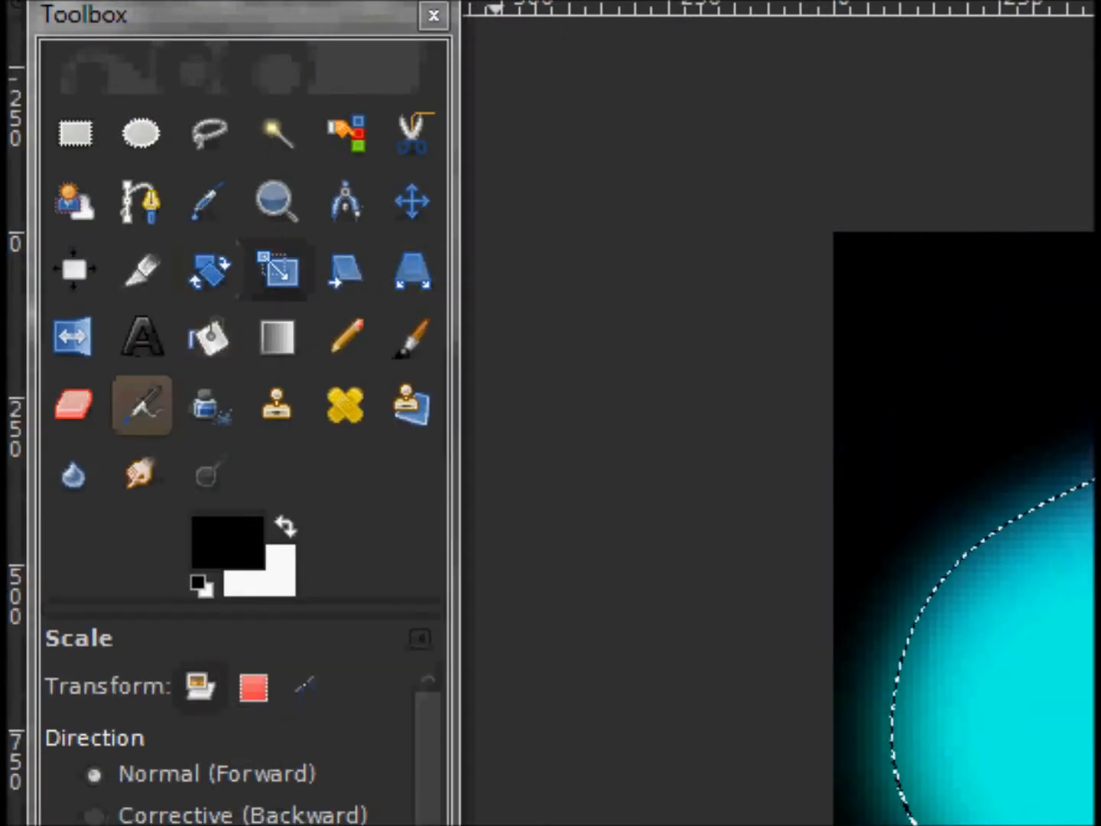
# Step: Erase inside the selection on the Aurora layer's mask with the Fuzzy Large brush, revealing the streaked grey plasma over the ellipses
pyautogui.click(74, 404)
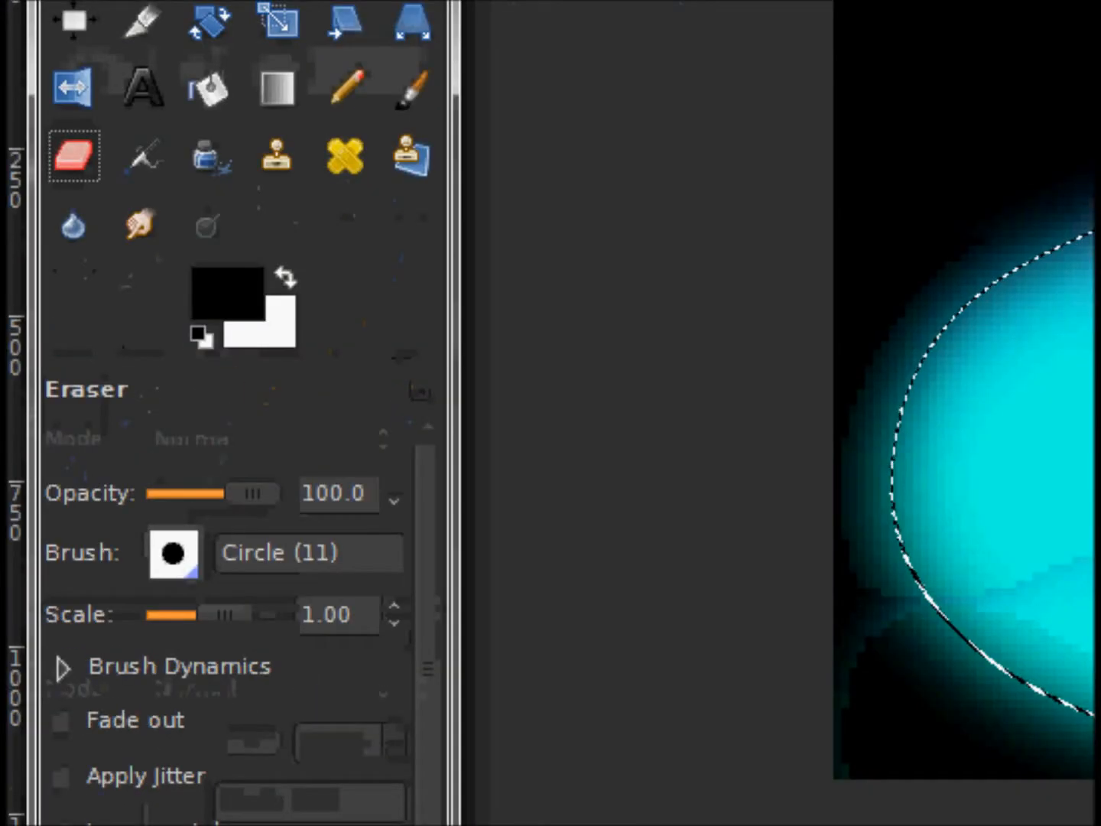
pyautogui.click(173, 554)
pyautogui.click(224, 209)
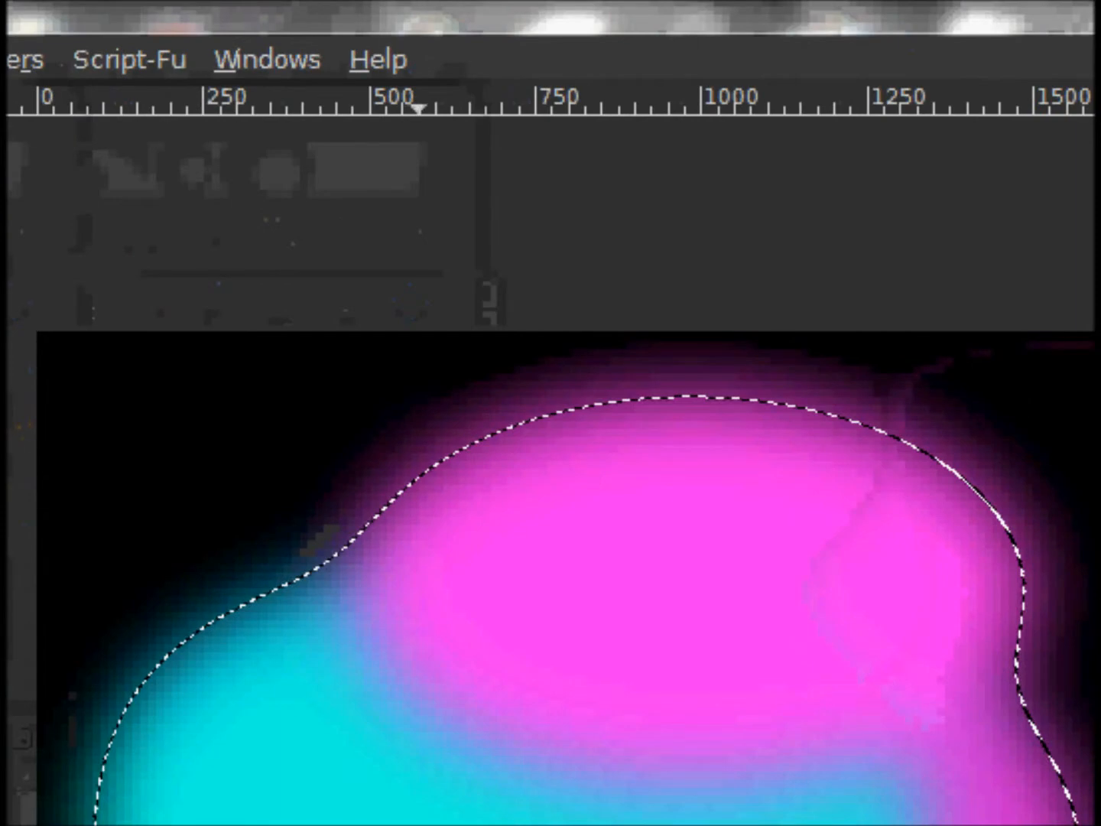
pyautogui.moveTo(419, 544)
pyautogui.mouseDown()
pyautogui.moveTo(880, 531)
pyautogui.moveTo(1097, 547)
pyautogui.moveTo(742, 673)
pyautogui.moveTo(1073, 824)
pyautogui.mouseUp()
pyautogui.moveTo(480, 608)
pyautogui.mouseDown()
pyautogui.moveTo(164, 734)
pyautogui.moveTo(9, 753)
pyautogui.moveTo(138, 665)
pyautogui.moveTo(9, 597)
pyautogui.mouseUp()
pyautogui.moveTo(538, 282)
pyautogui.mouseDown()
pyautogui.moveTo(511, 321)
pyautogui.moveTo(447, 354)
pyautogui.mouseUp()
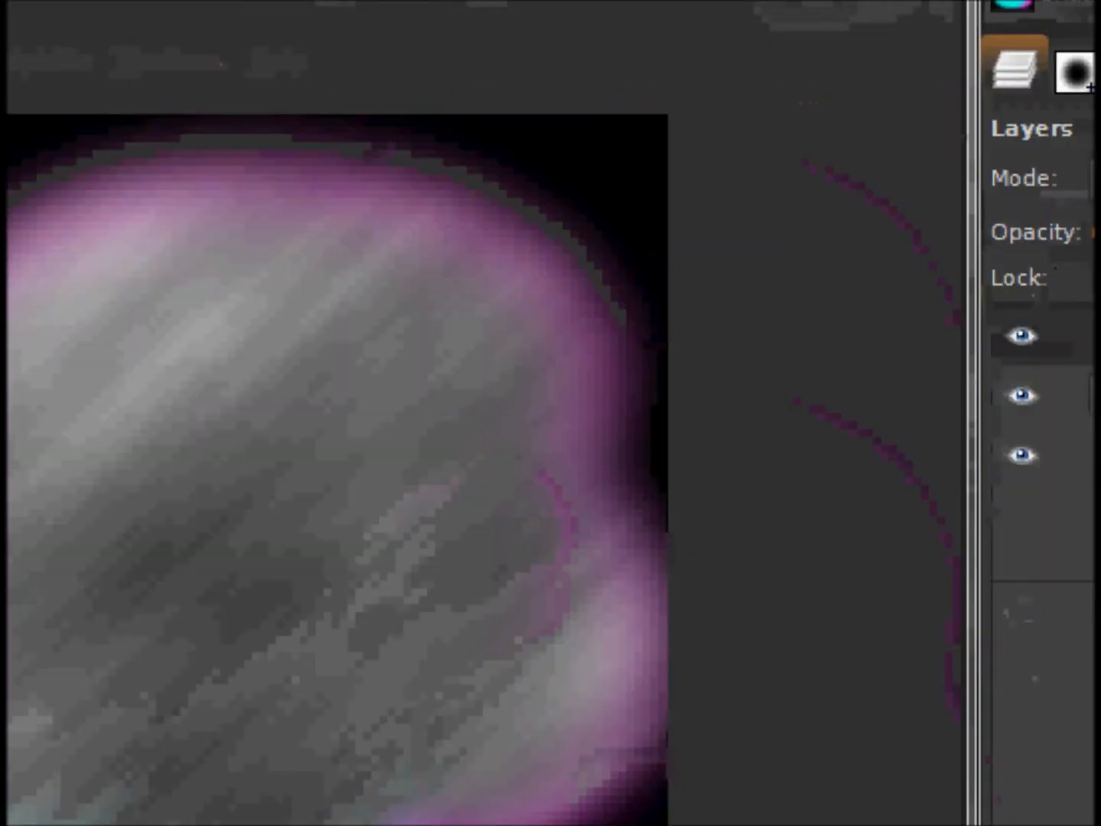
pyautogui.moveTo(551, 413)
pyautogui.mouseDown()
pyautogui.moveTo(604, 534)
pyautogui.moveTo(9, 762)
pyautogui.moveTo(304, 135)
pyautogui.moveTo(65, 196)
pyautogui.mouseUp()
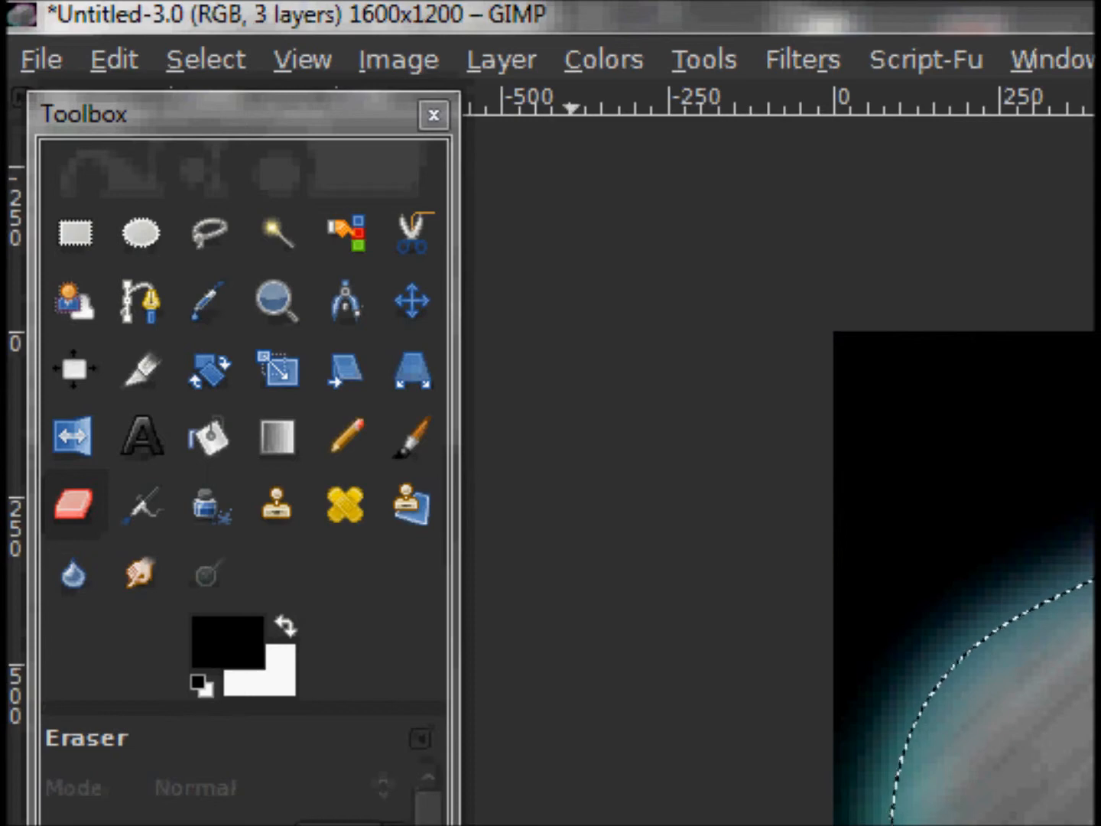
# Step: Clear the selection and apply the Aurora layer's mask
pyautogui.click(204, 60)
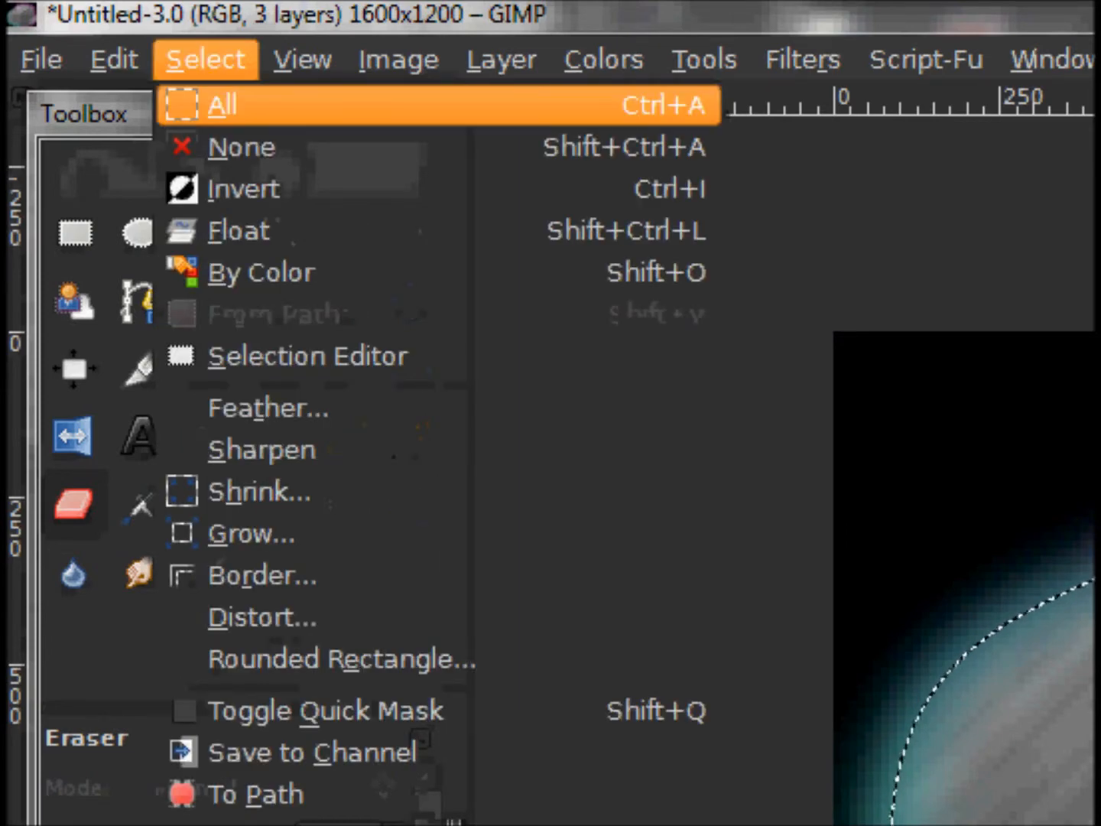
pyautogui.click(245, 145)
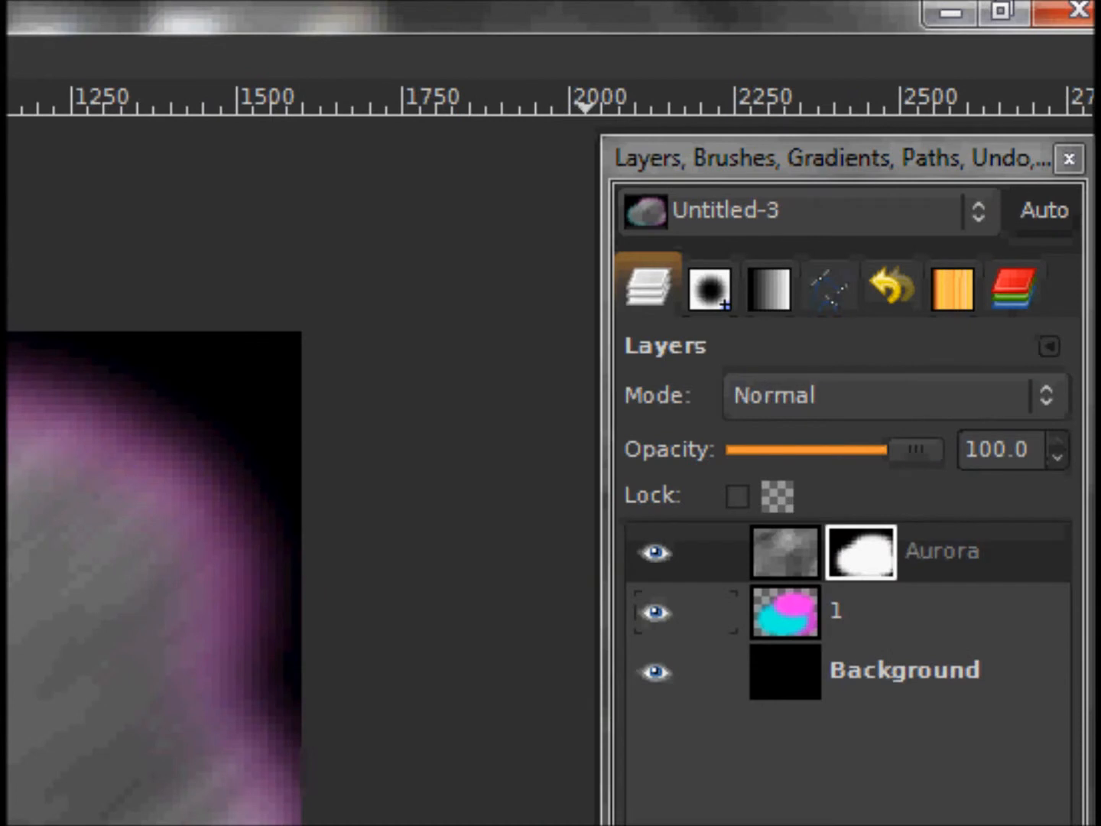
pyautogui.rightClick(825, 552)
pyautogui.click(581, 507)
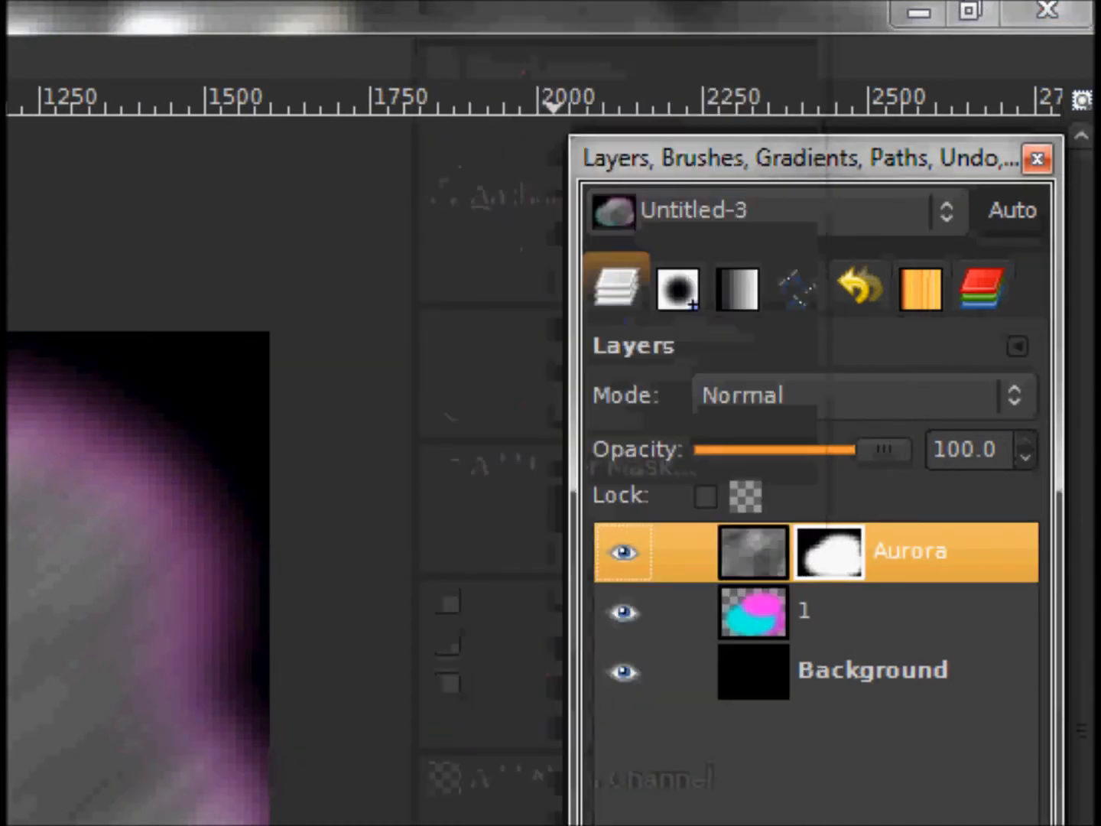
# Step: Try the Hard light and Grain extract blend modes on the Aurora layer, and set it to Grain merge
pyautogui.click(864, 396)
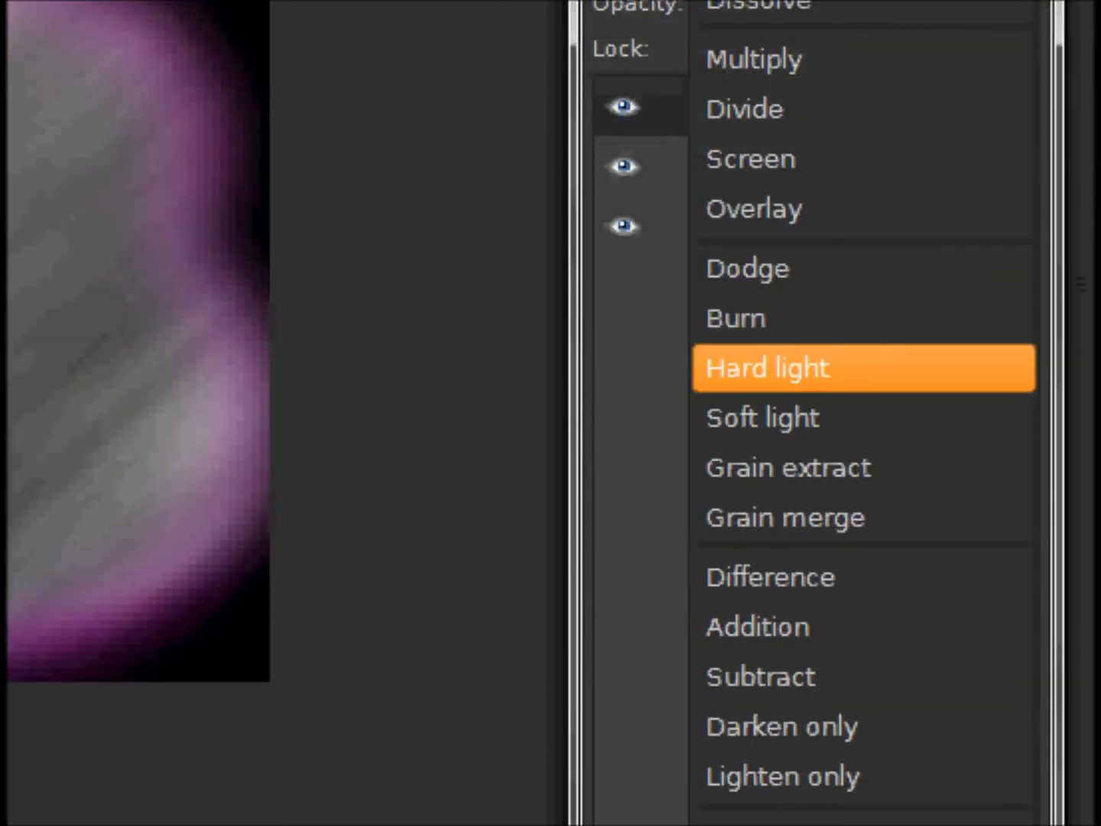
pyautogui.click(864, 369)
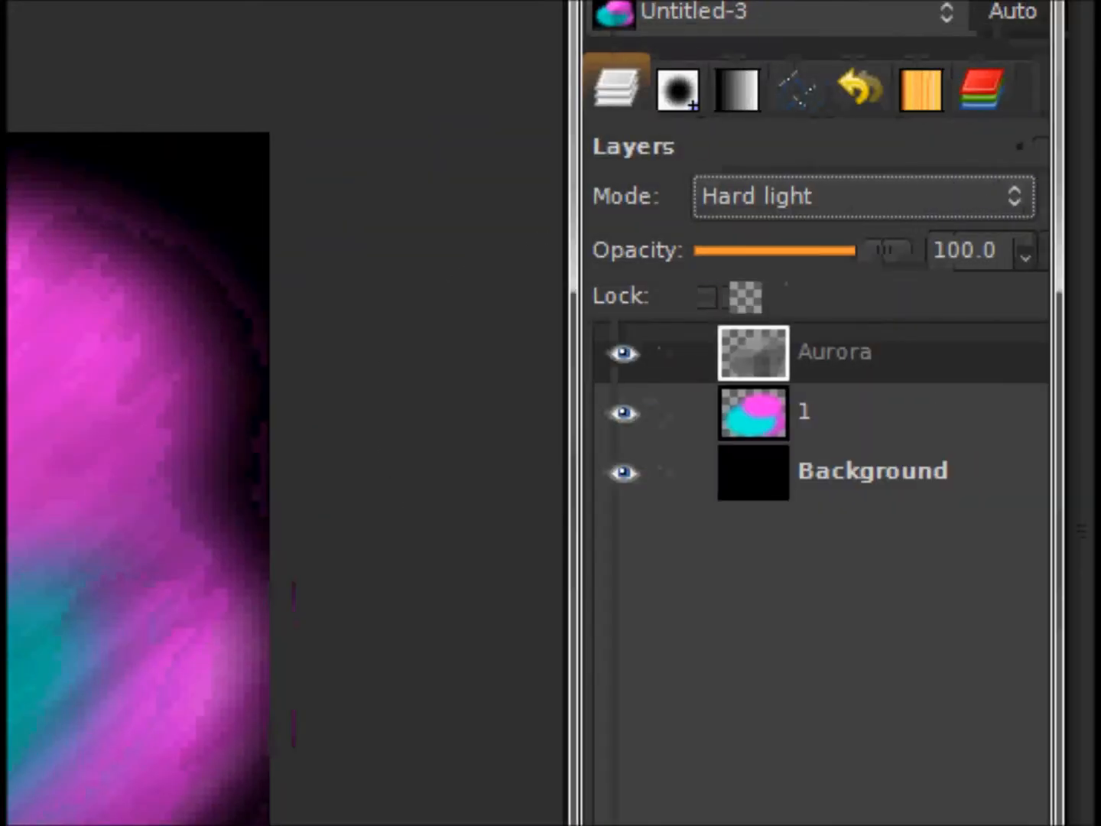
pyautogui.click(864, 196)
pyautogui.click(864, 295)
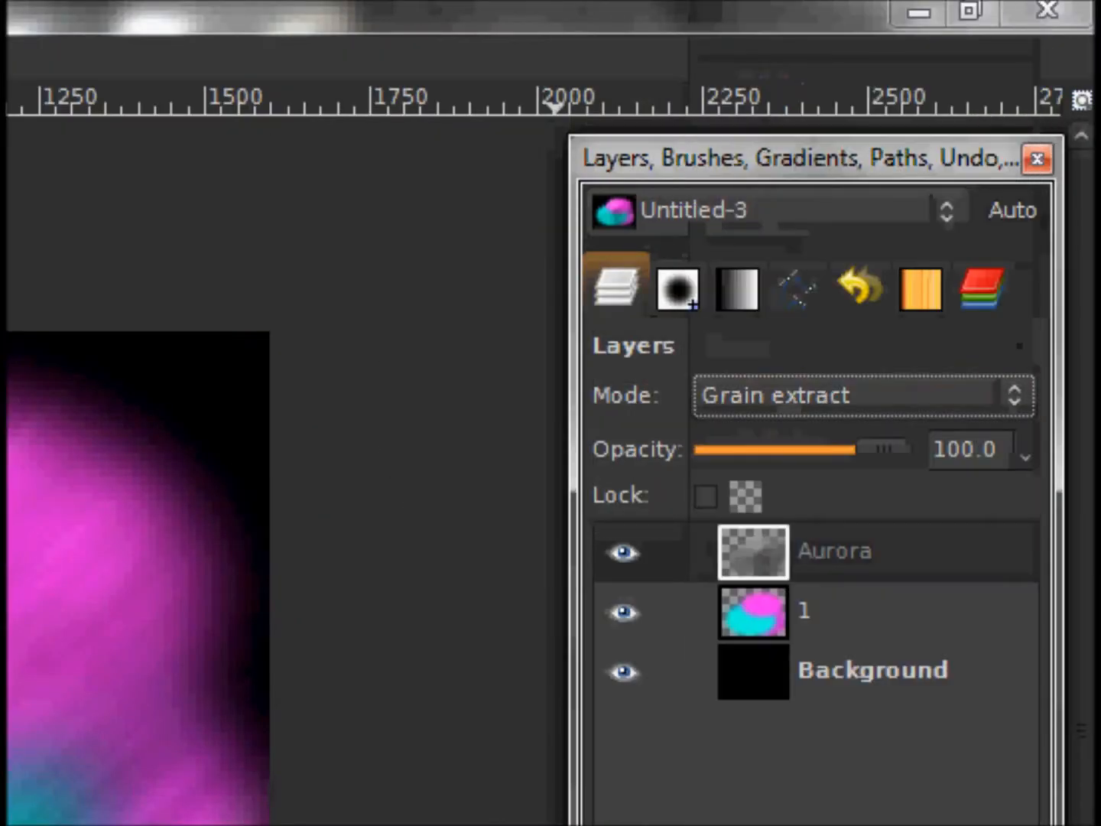
pyautogui.click(864, 395)
pyautogui.click(836, 445)
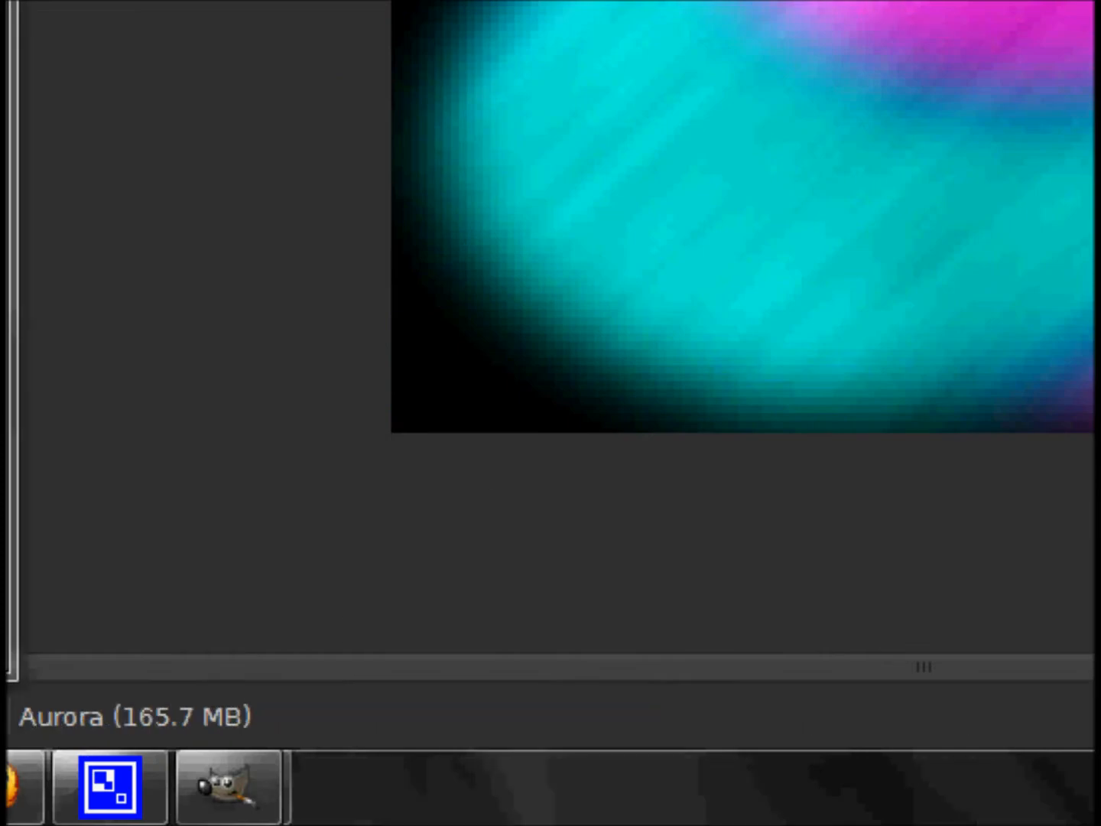
# Step: Look at the reference image Aurora Kev make.jpg and return to the untitled working image
pyautogui.moveTo(226, 787)
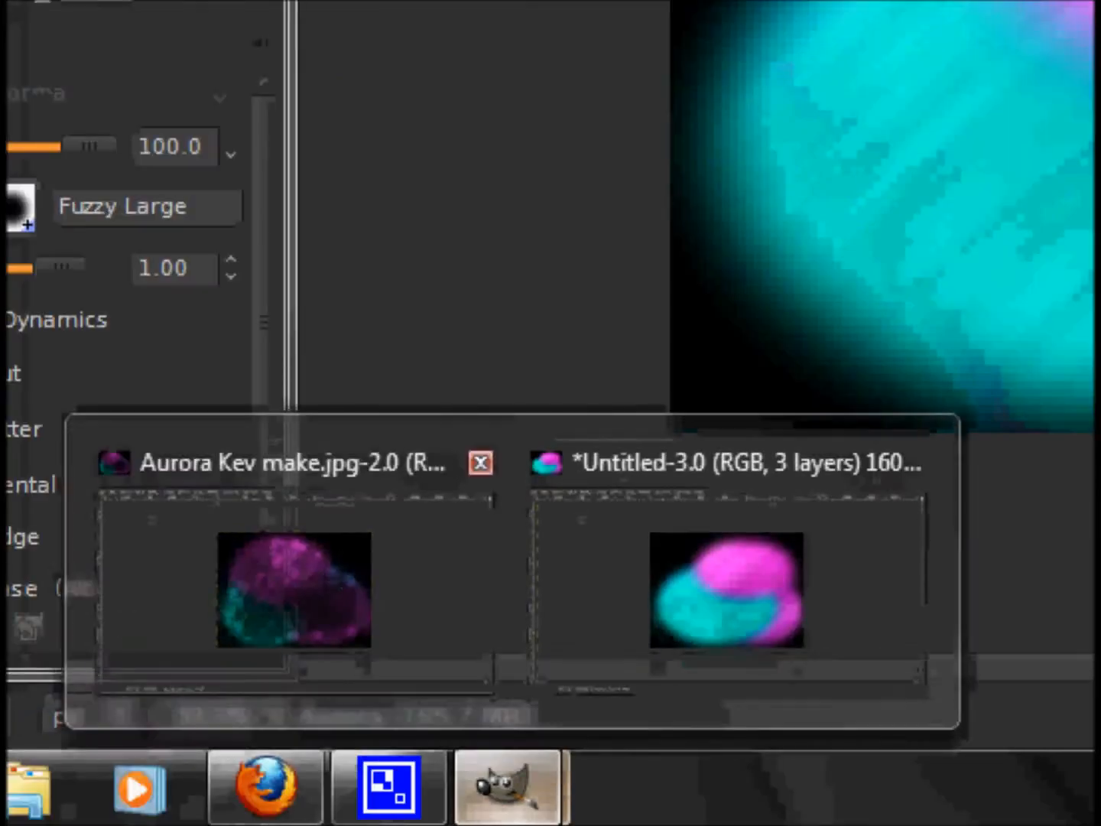
pyautogui.click(294, 589)
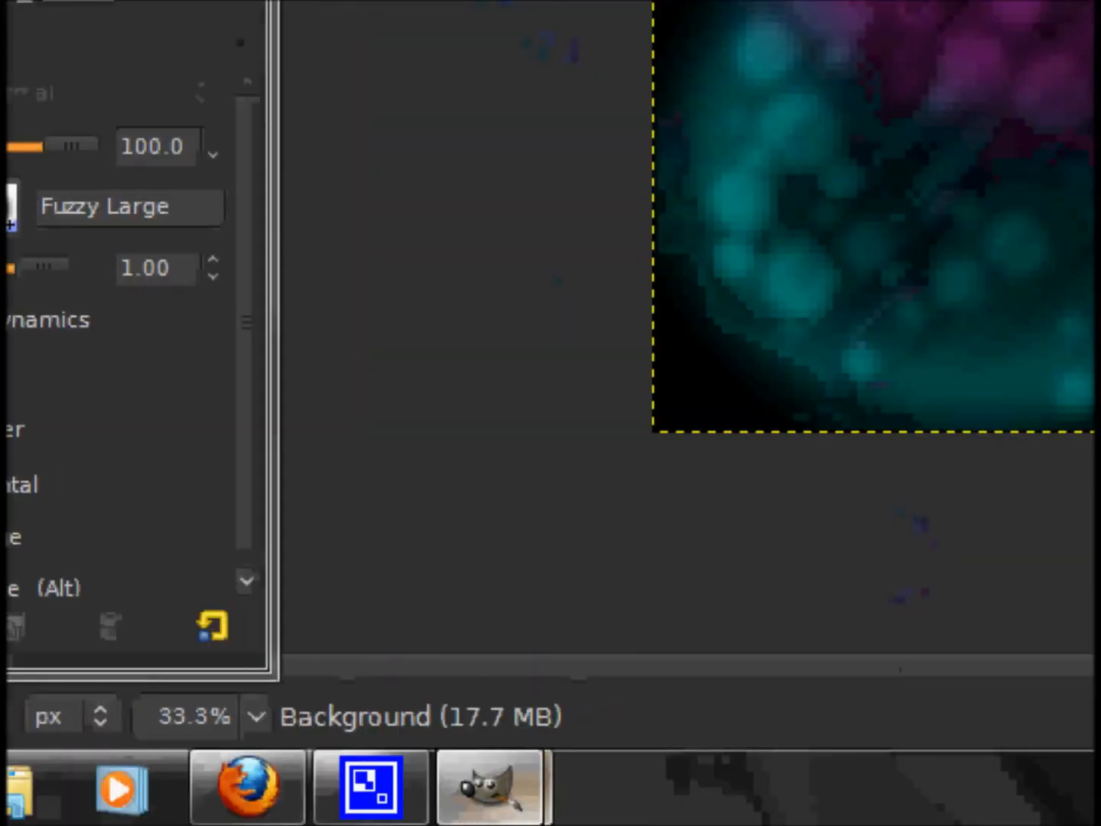
pyautogui.moveTo(489, 787)
pyautogui.click(660, 576)
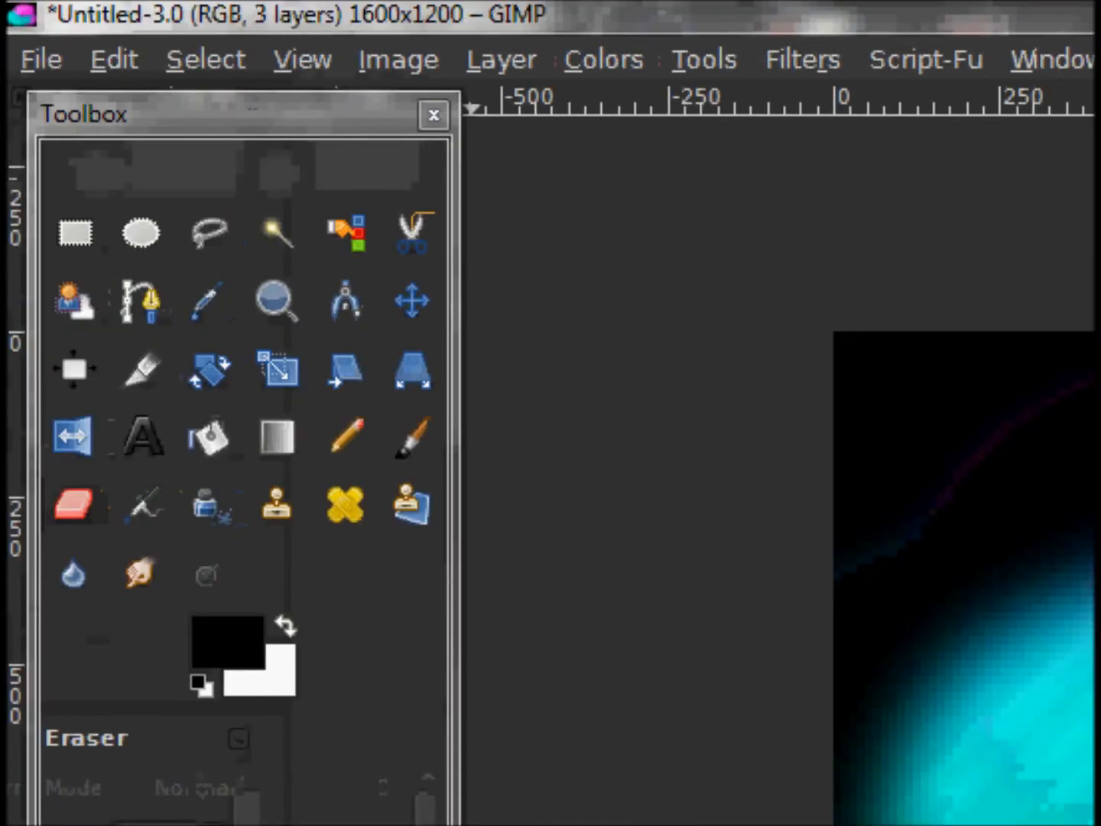
# Step: Try darkening the Aurora layer with Curves by lowering the upper midtones of the Value channel
pyautogui.click(604, 60)
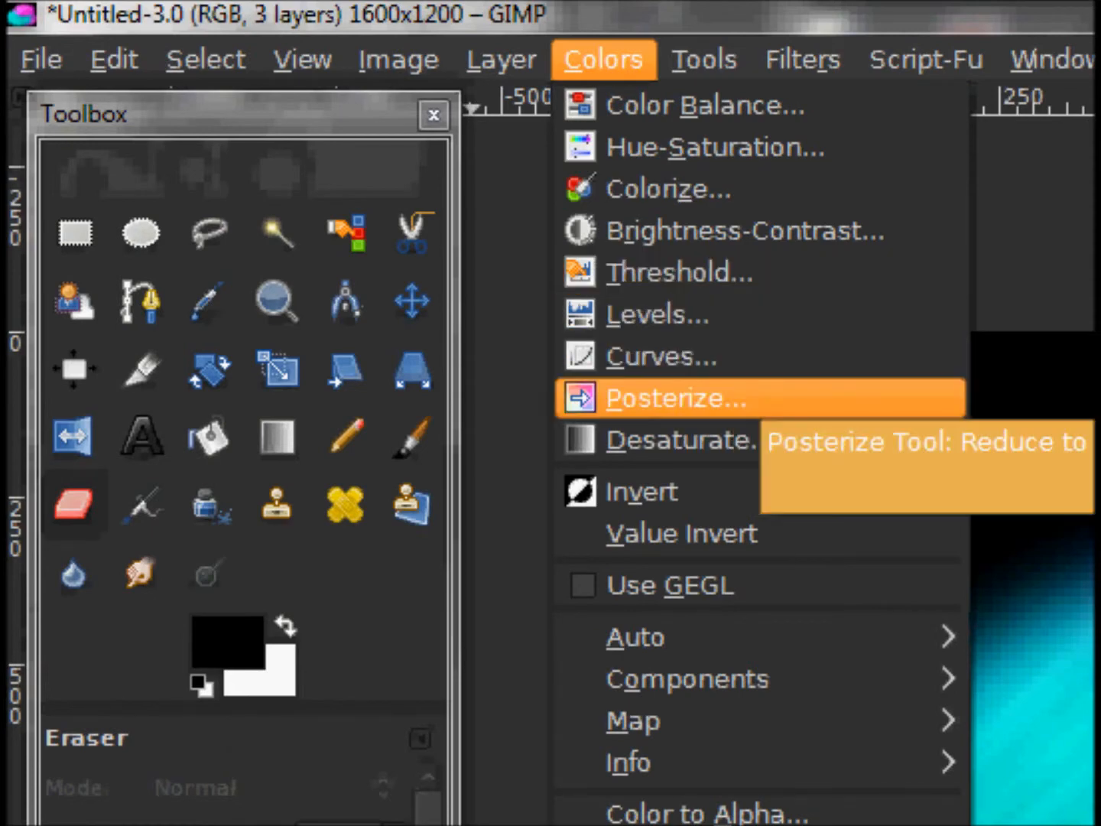
pyautogui.click(734, 357)
pyautogui.moveTo(473, 611); pyautogui.dragTo(629, 760)
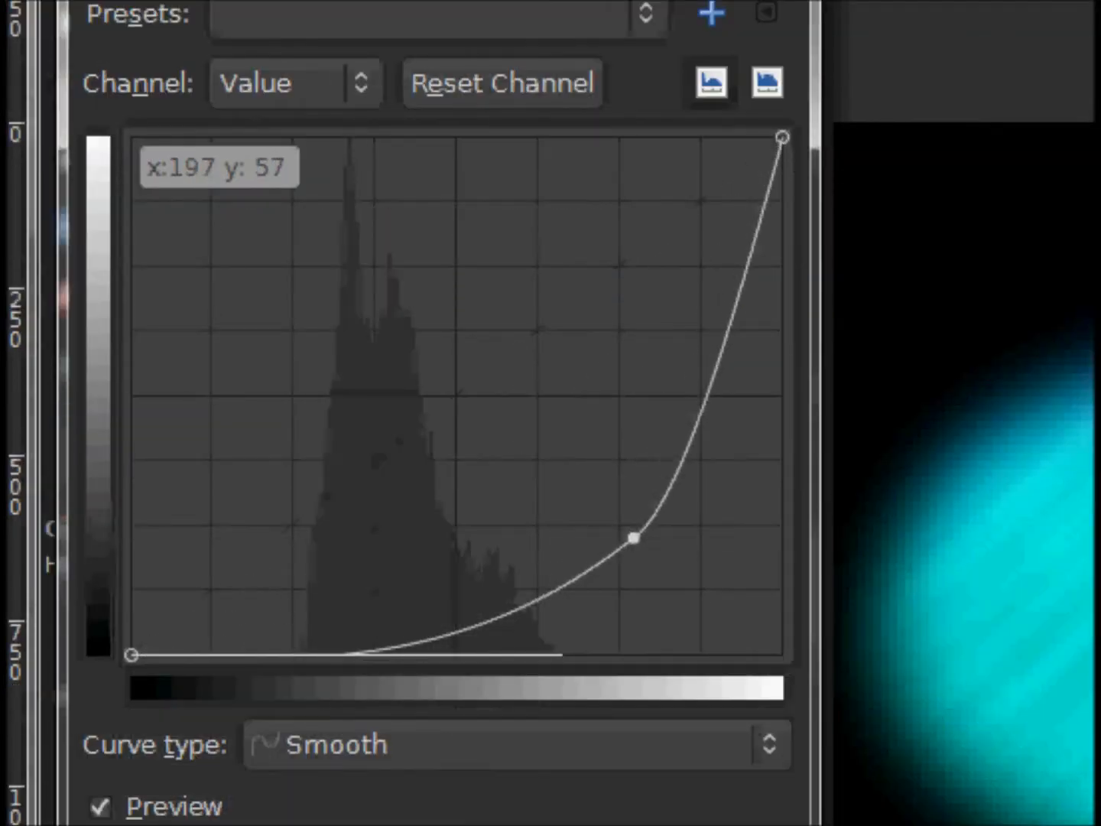
pyautogui.moveTo(633, 538); pyautogui.dragTo(586, 529)
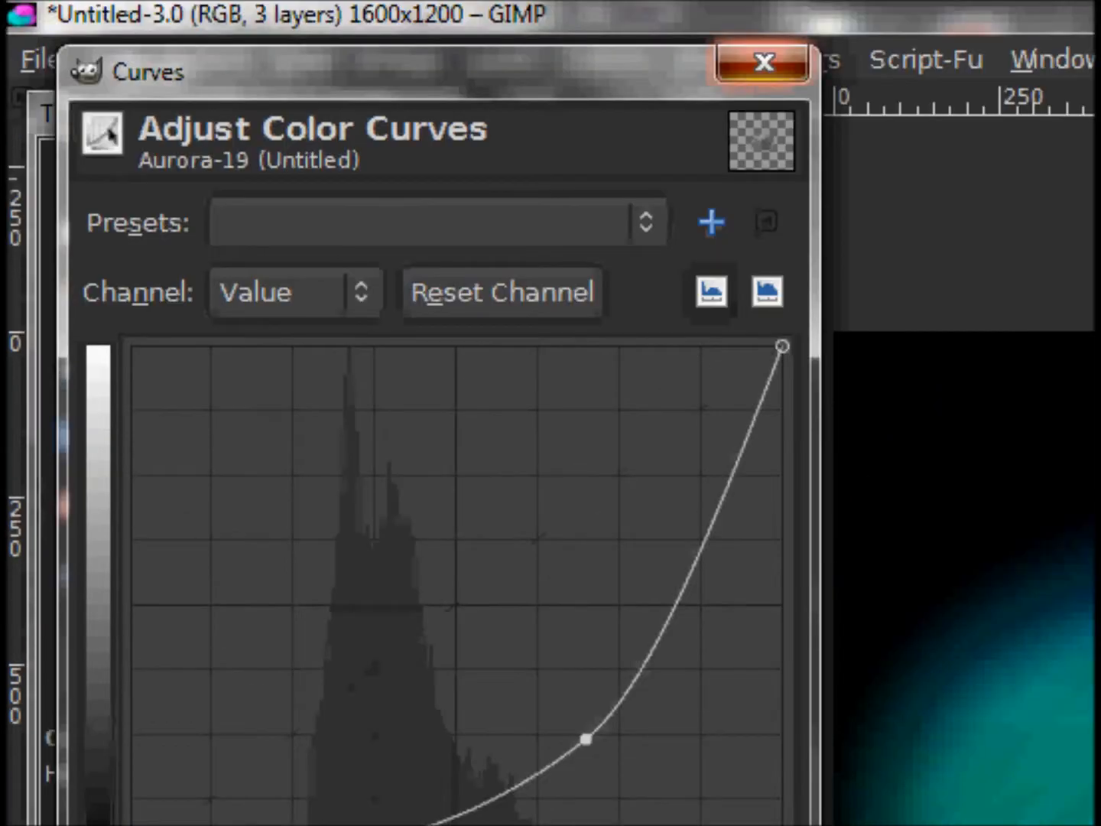
pyautogui.click(766, 59)
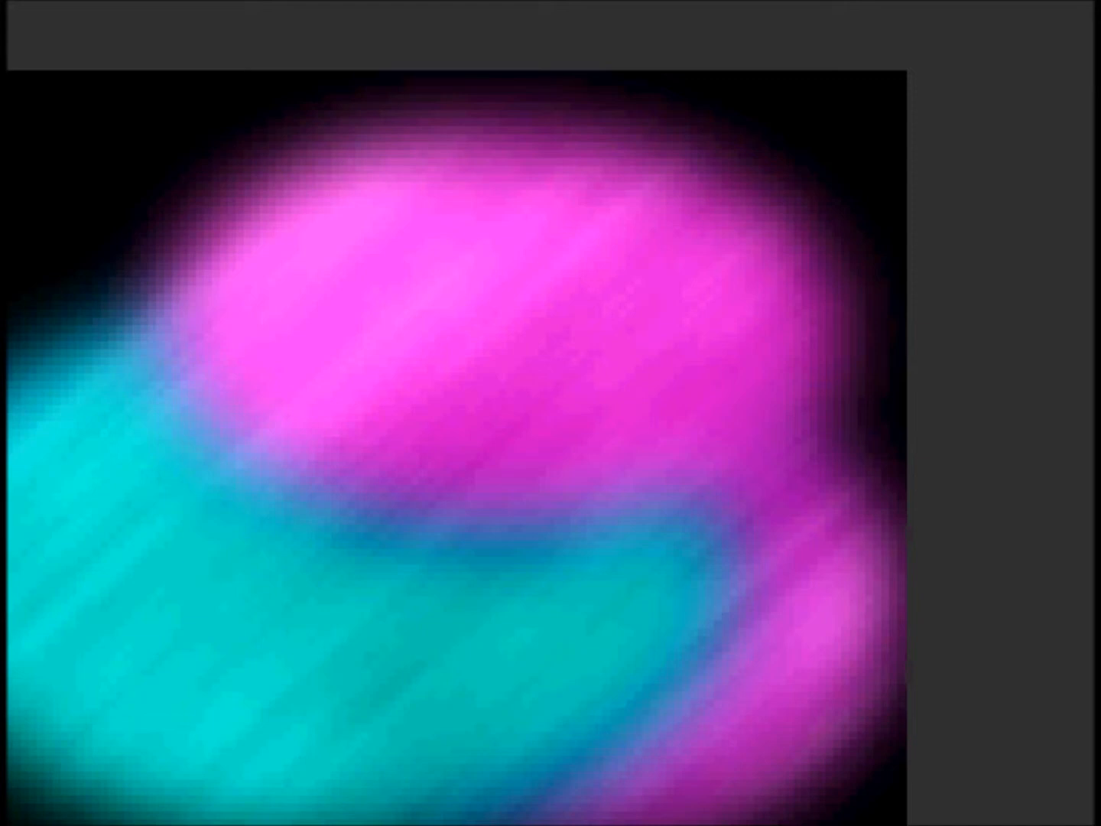
# Step: Merge the Aurora layer down onto layer 1
pyautogui.hscroll(-4, 550, 412)
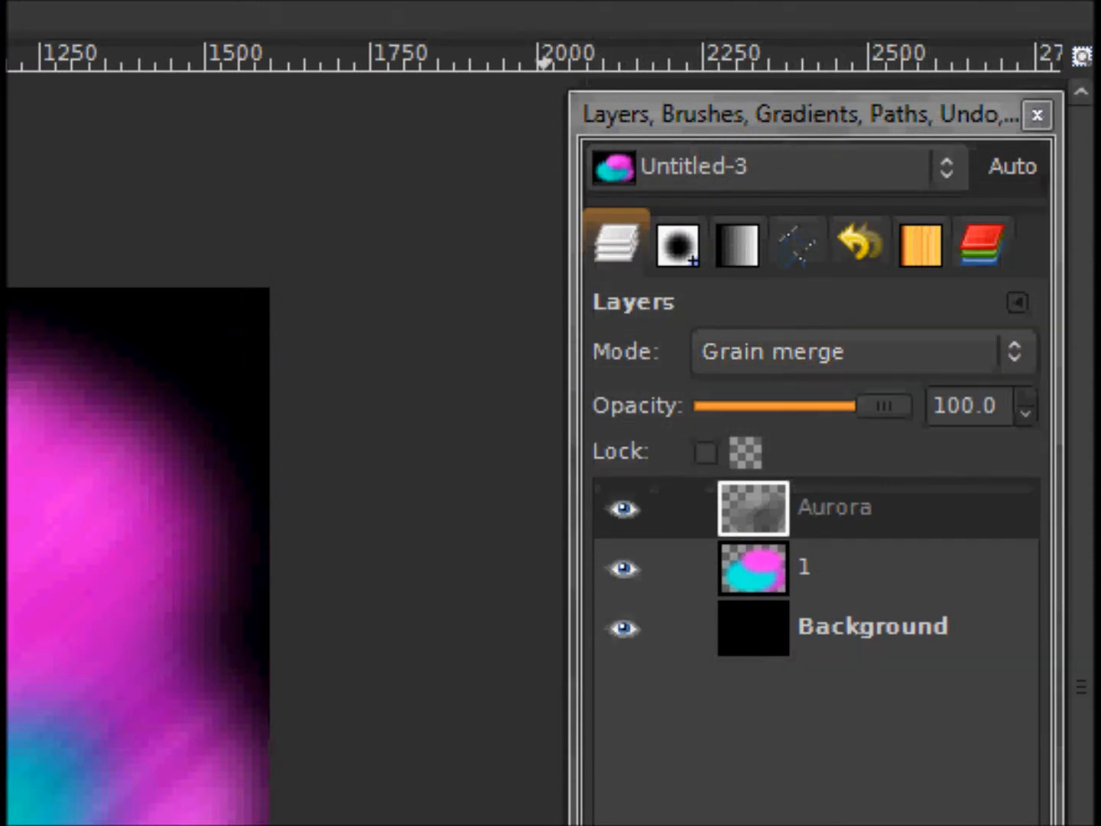
pyautogui.rightClick(830, 507)
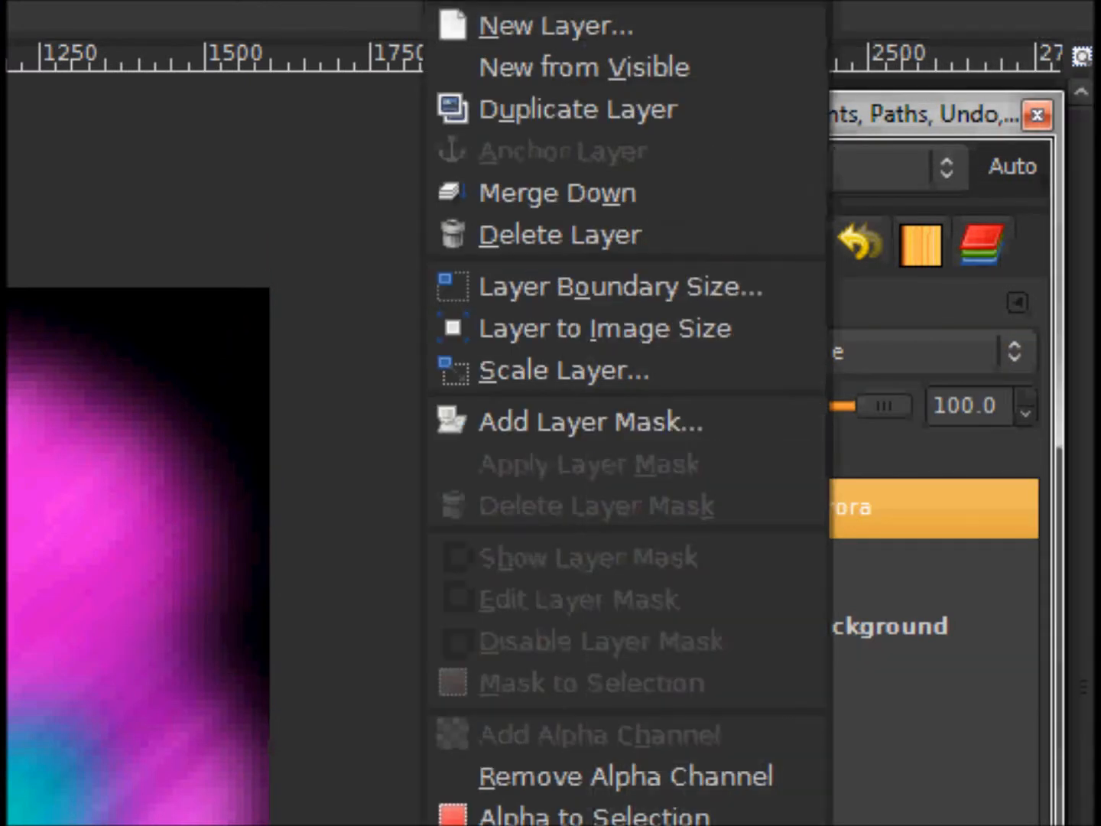
pyautogui.click(566, 192)
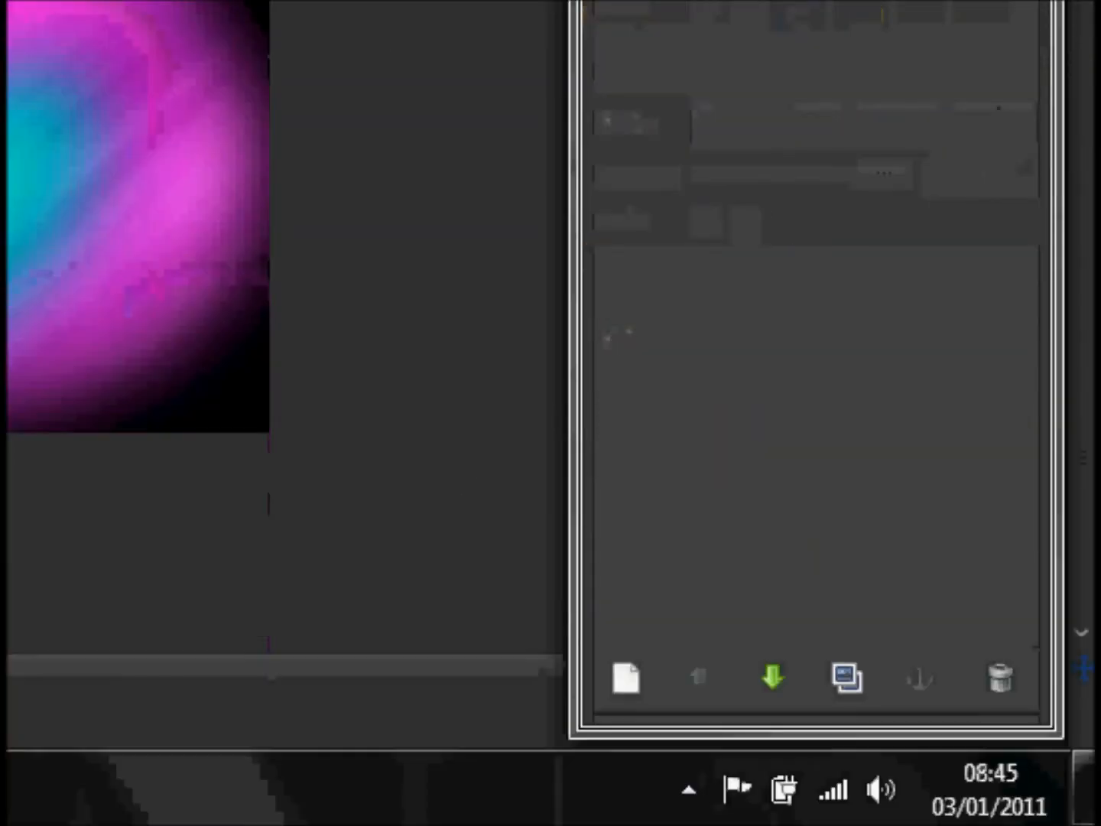
# Step: Create a new transparent 1600 × 1200 px layer named Spots
pyautogui.click(625, 678)
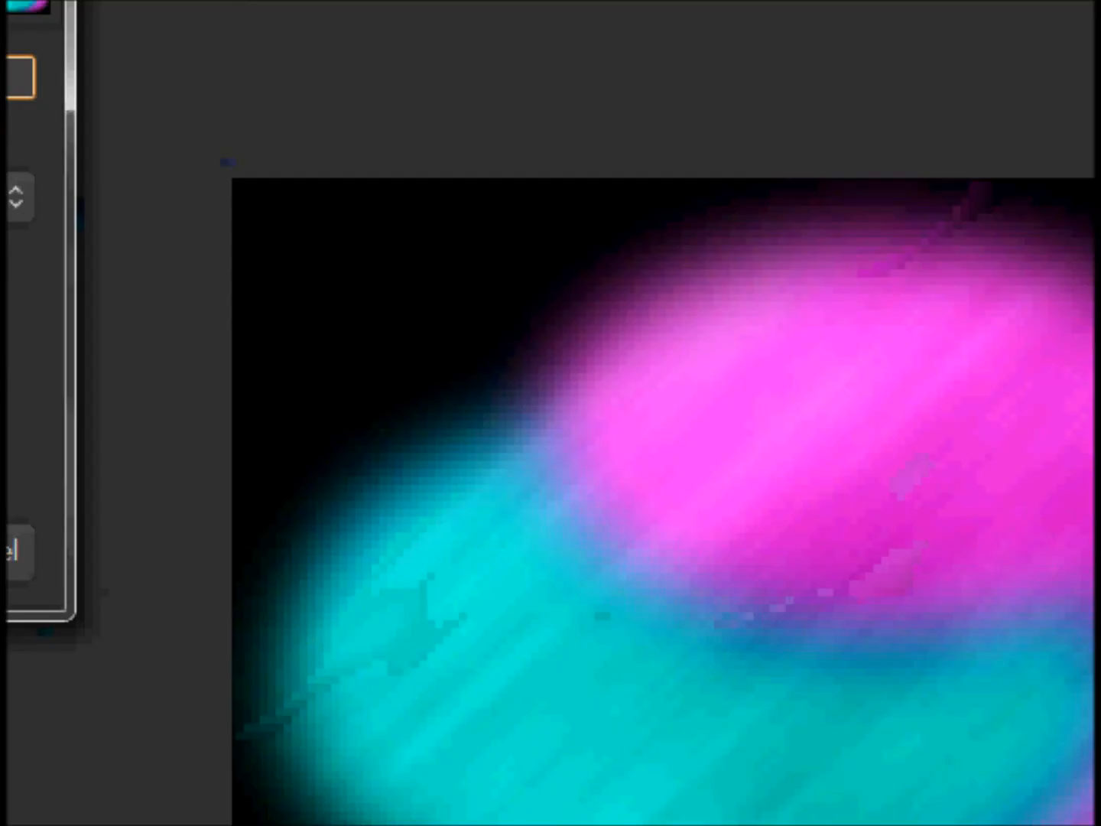
pyautogui.press('BackSpace')
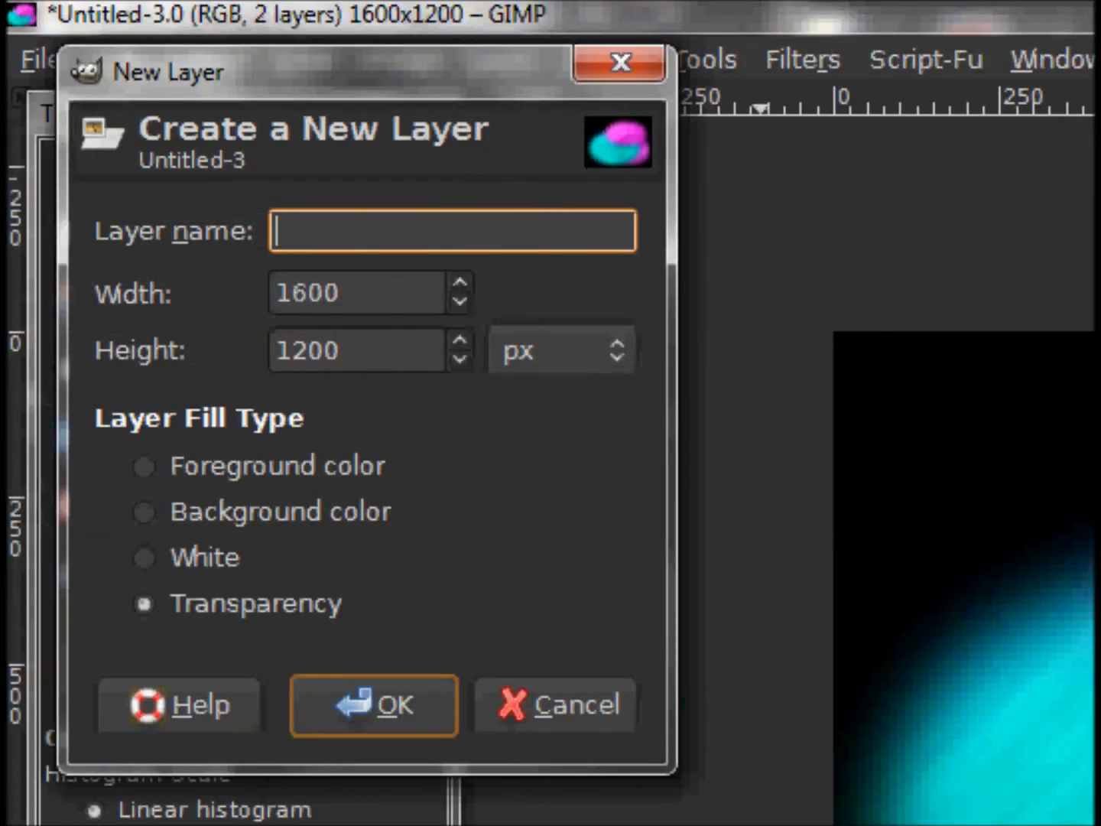
pyautogui.write('Spots')
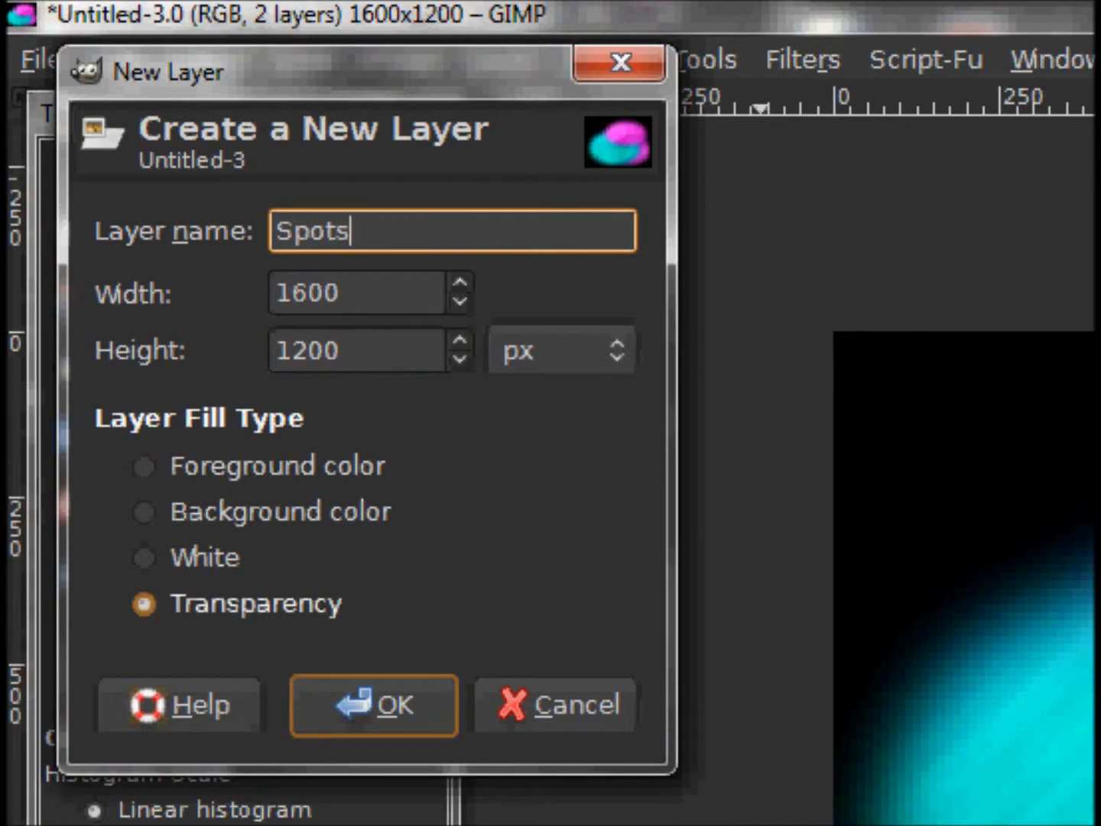
pyautogui.press('Return')
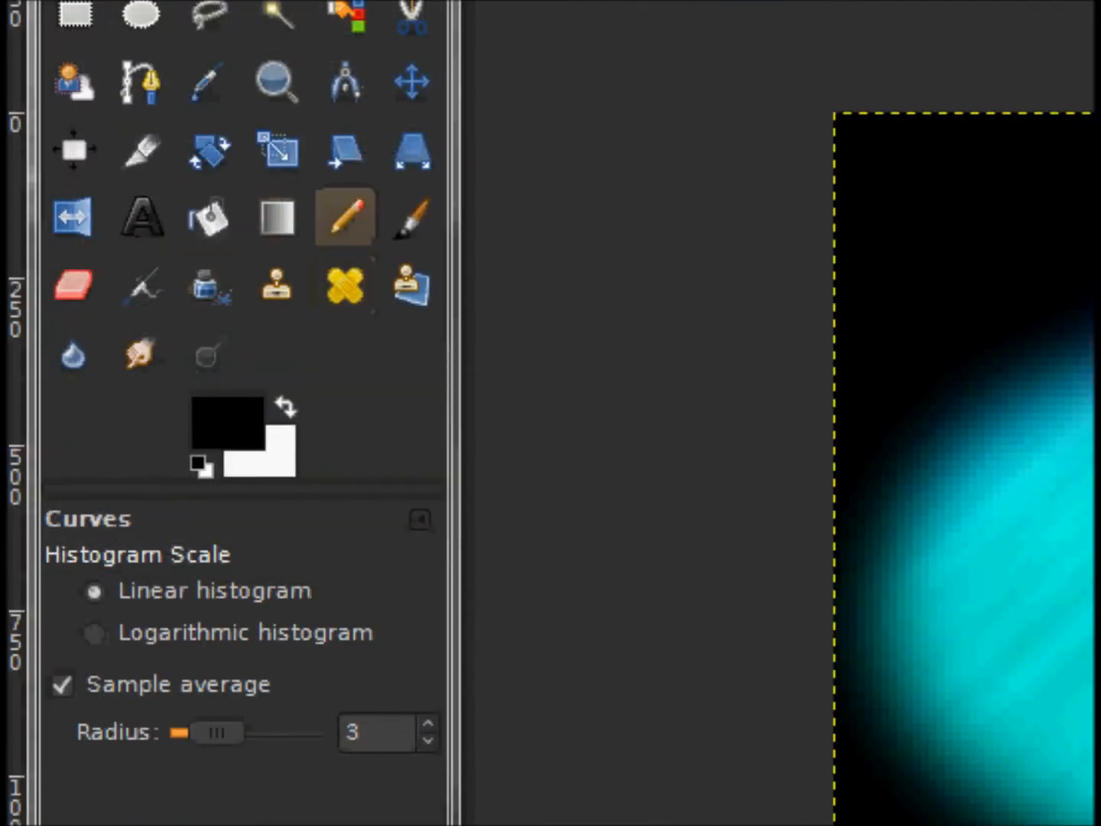
# Step: Set up the Paintbrush with the Circle (19) brush at a scale of 7.00
pyautogui.click(413, 219)
pyautogui.click(175, 682)
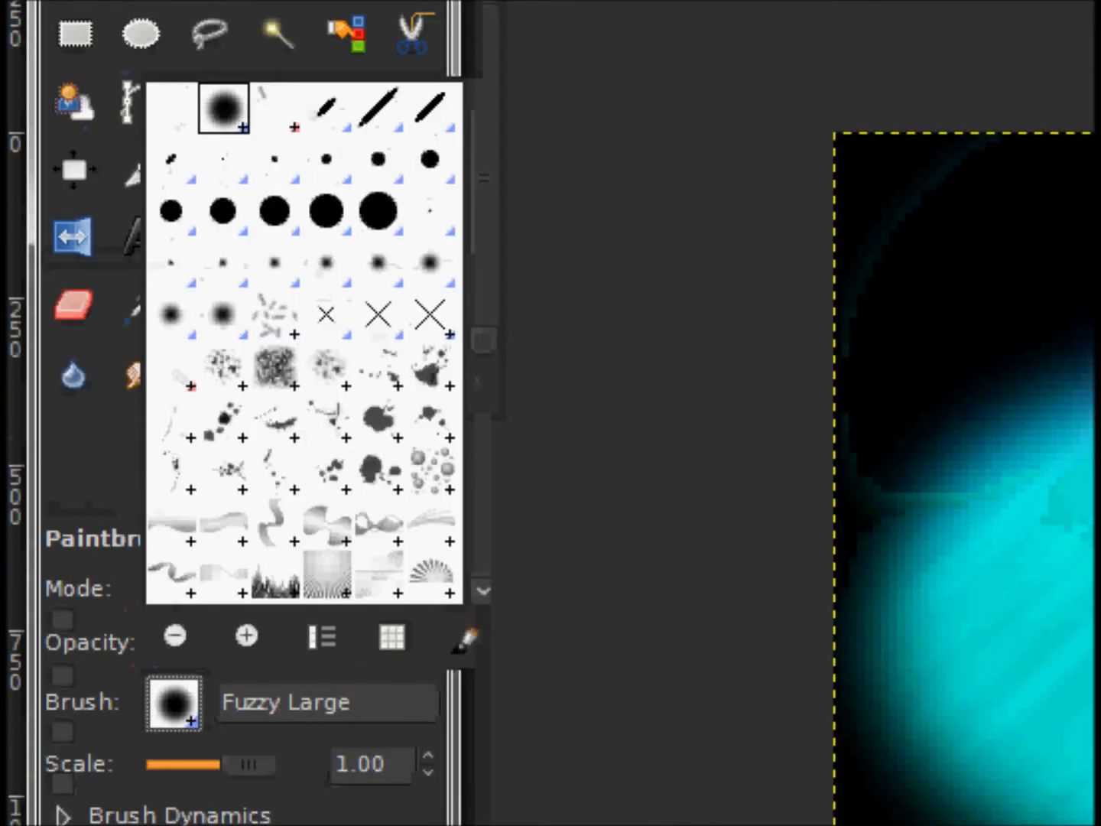
pyautogui.click(378, 211)
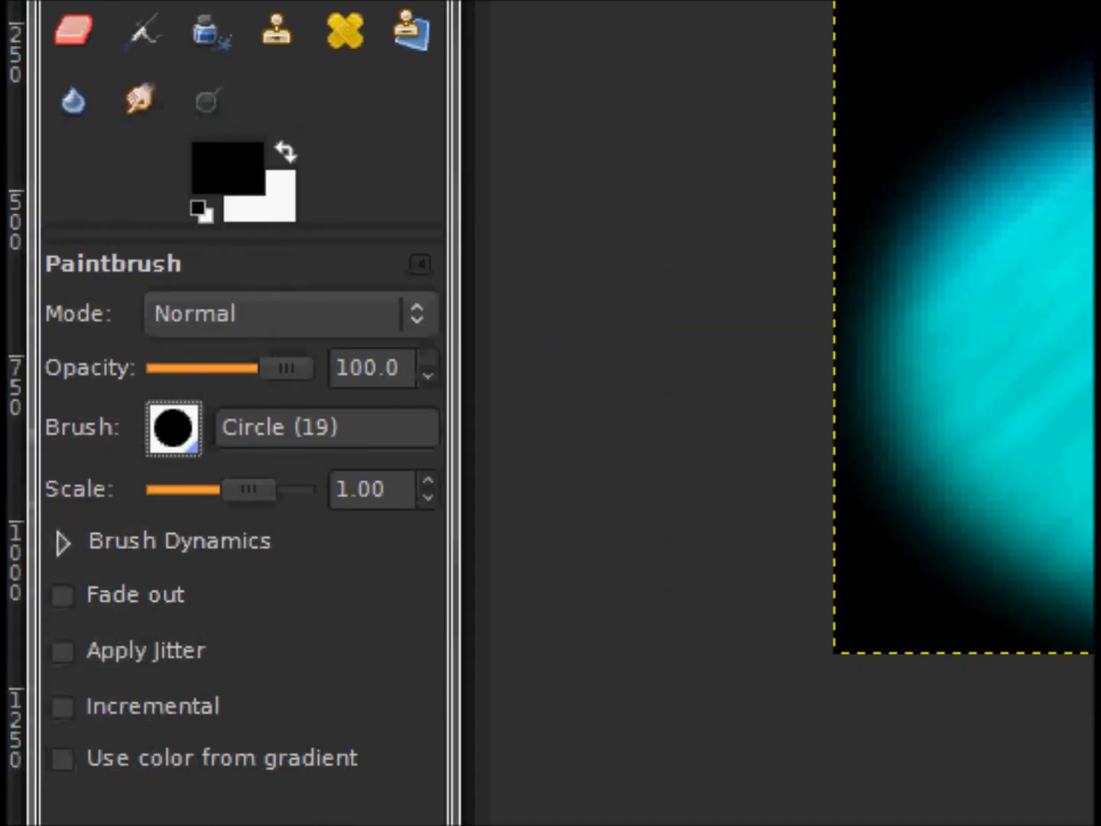
pyautogui.moveTo(388, 490); pyautogui.dragTo(327, 492)
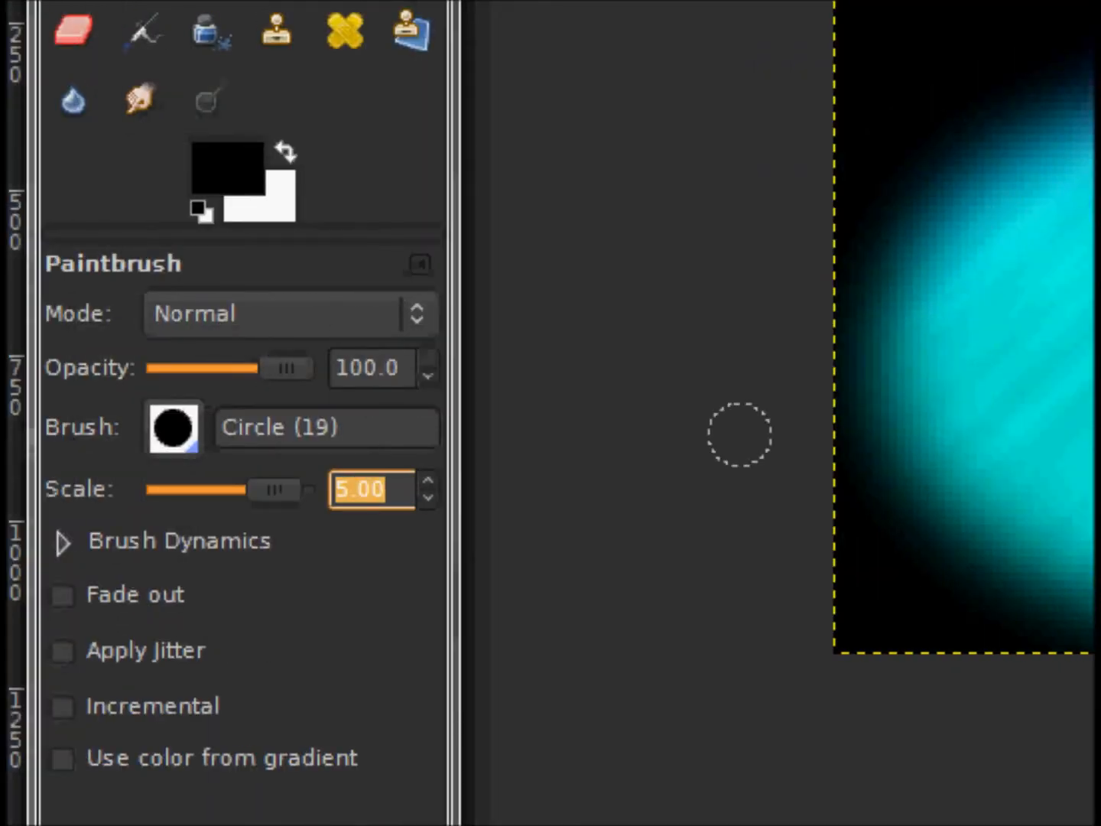
pyautogui.write('7')
pyautogui.press('Return')
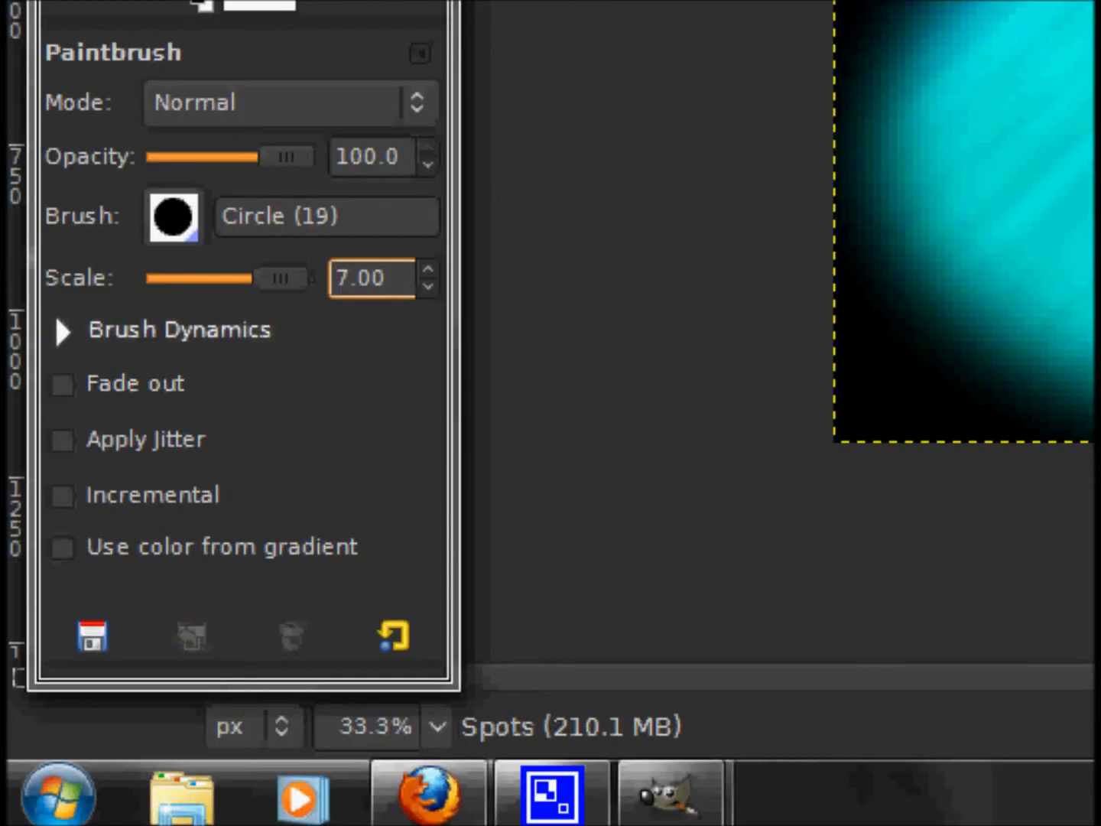
# Step: Randomise the paintbrush size with jitter applied at an amount of 5.00, and swap the foreground and background colours
pyautogui.click(179, 330)
pyautogui.moveTo(428, 267); pyautogui.dragTo(428, 329)
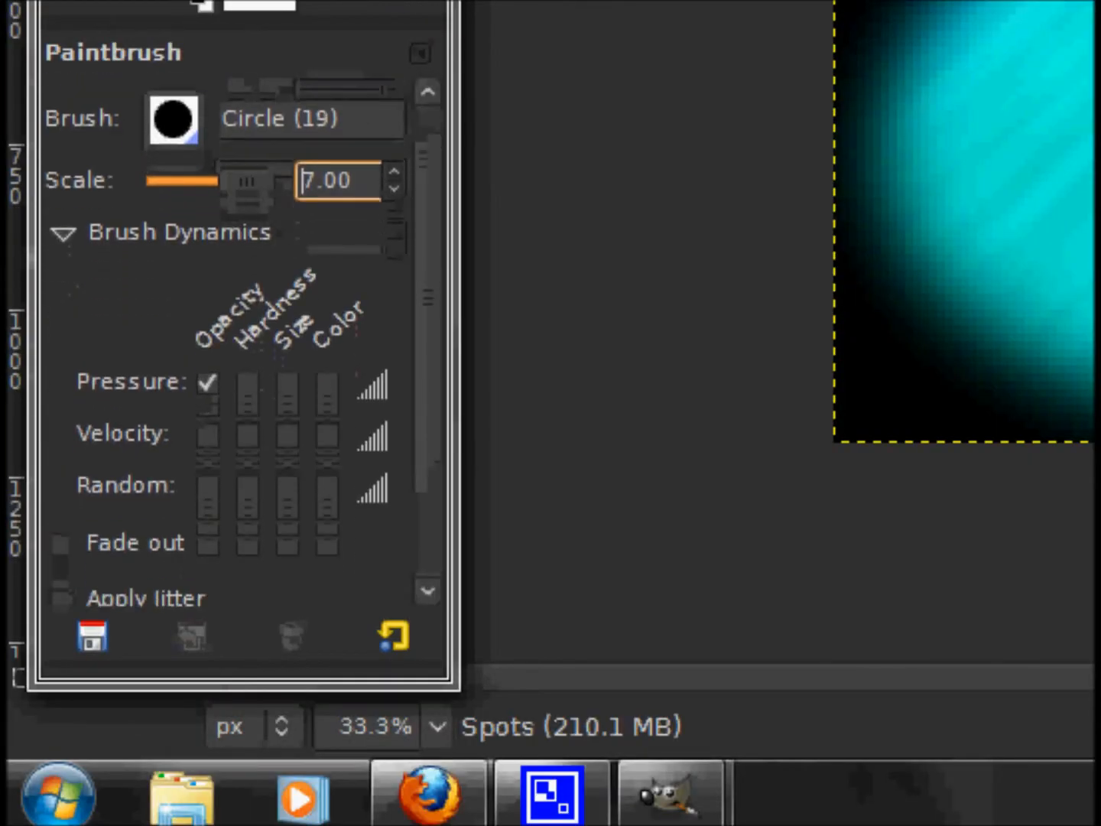
pyautogui.click(287, 472)
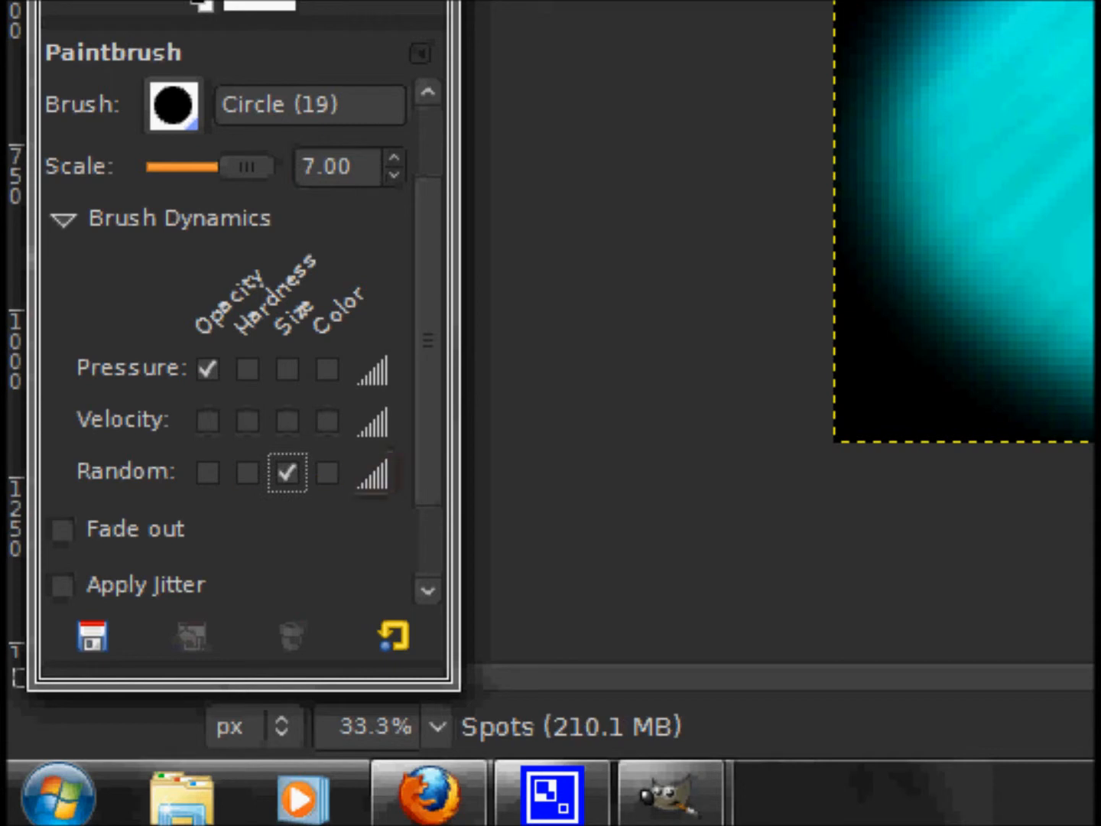
pyautogui.scroll(-3, 61, 528)
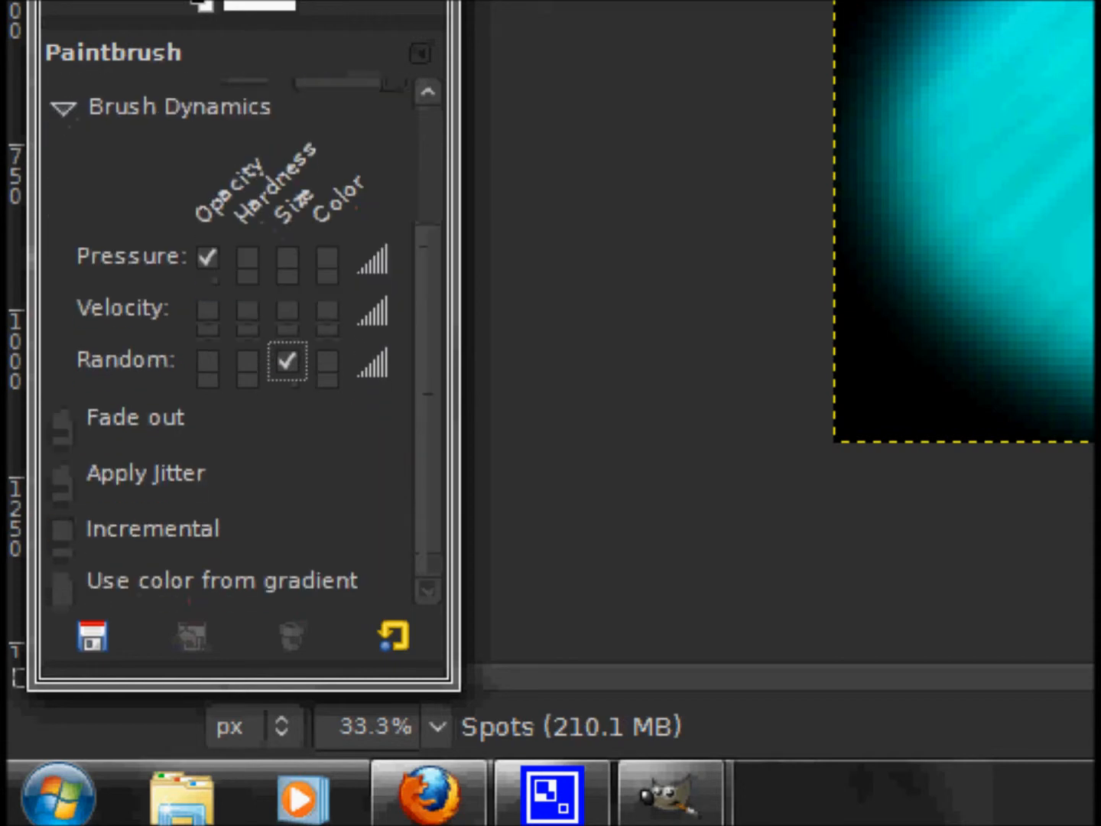
pyautogui.click(61, 472)
pyautogui.moveTo(208, 522); pyautogui.dragTo(254, 522)
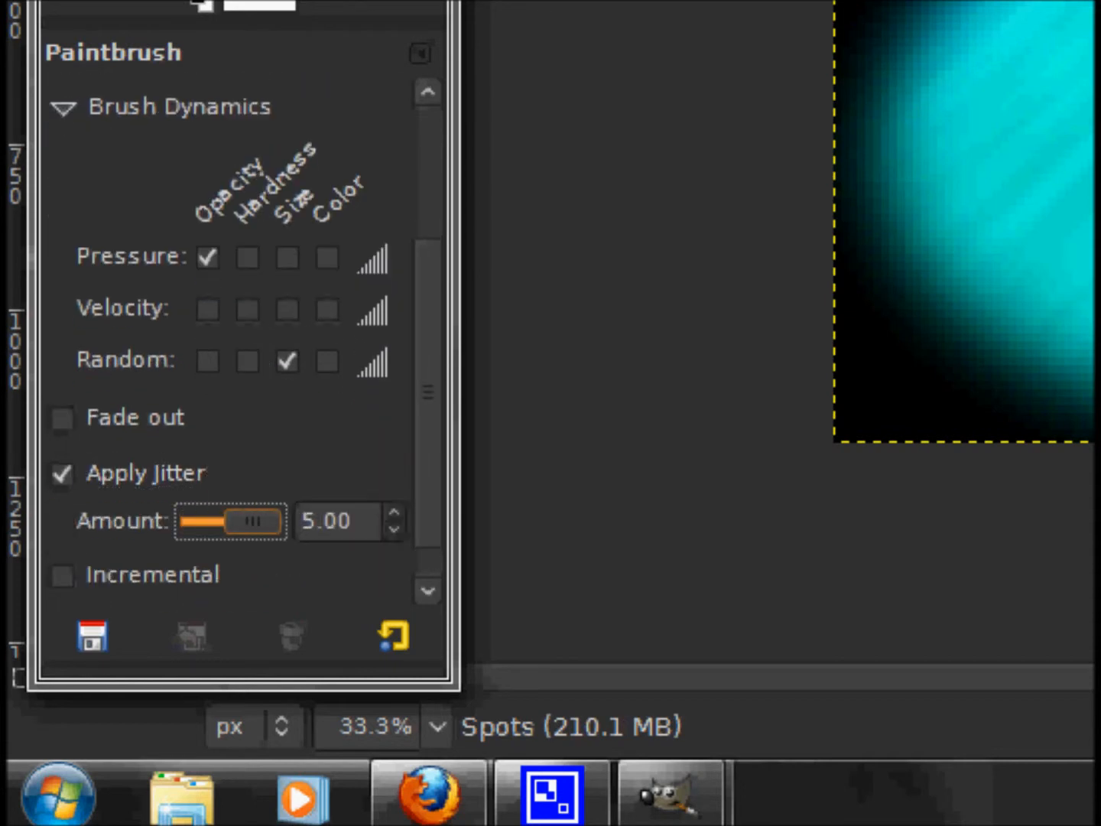
pyautogui.click(180, 107)
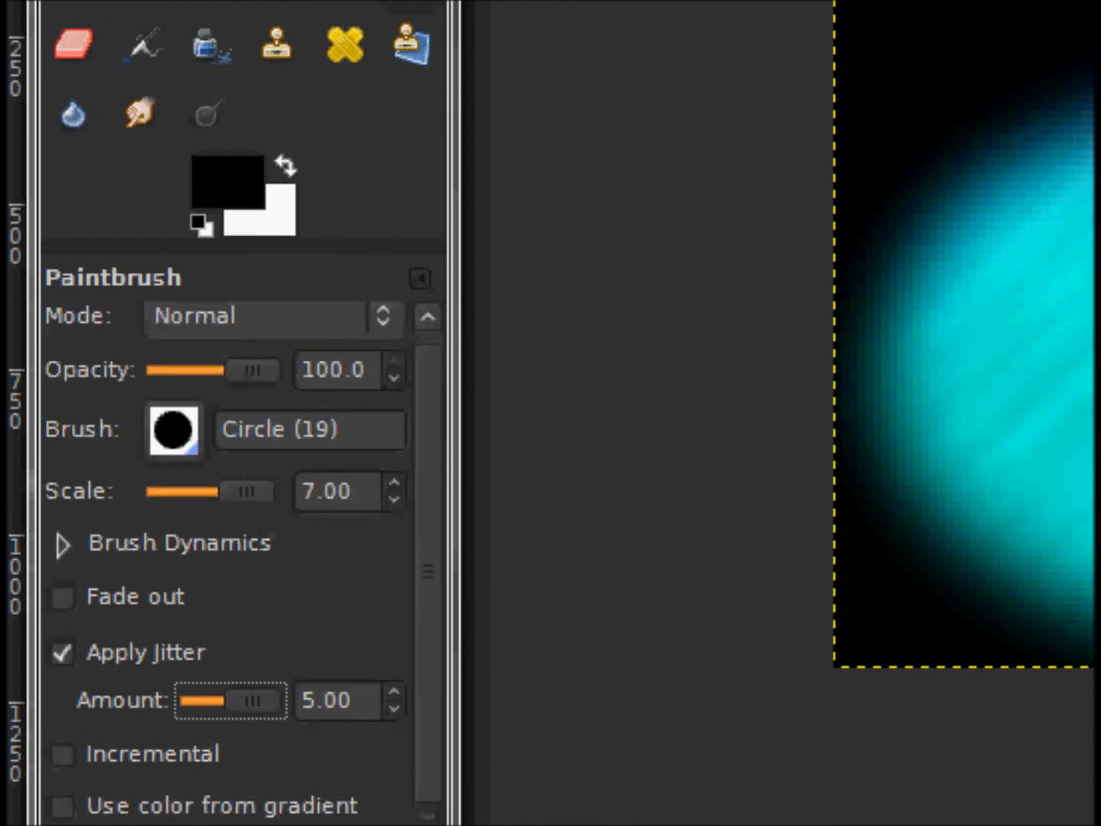
pyautogui.press('x')
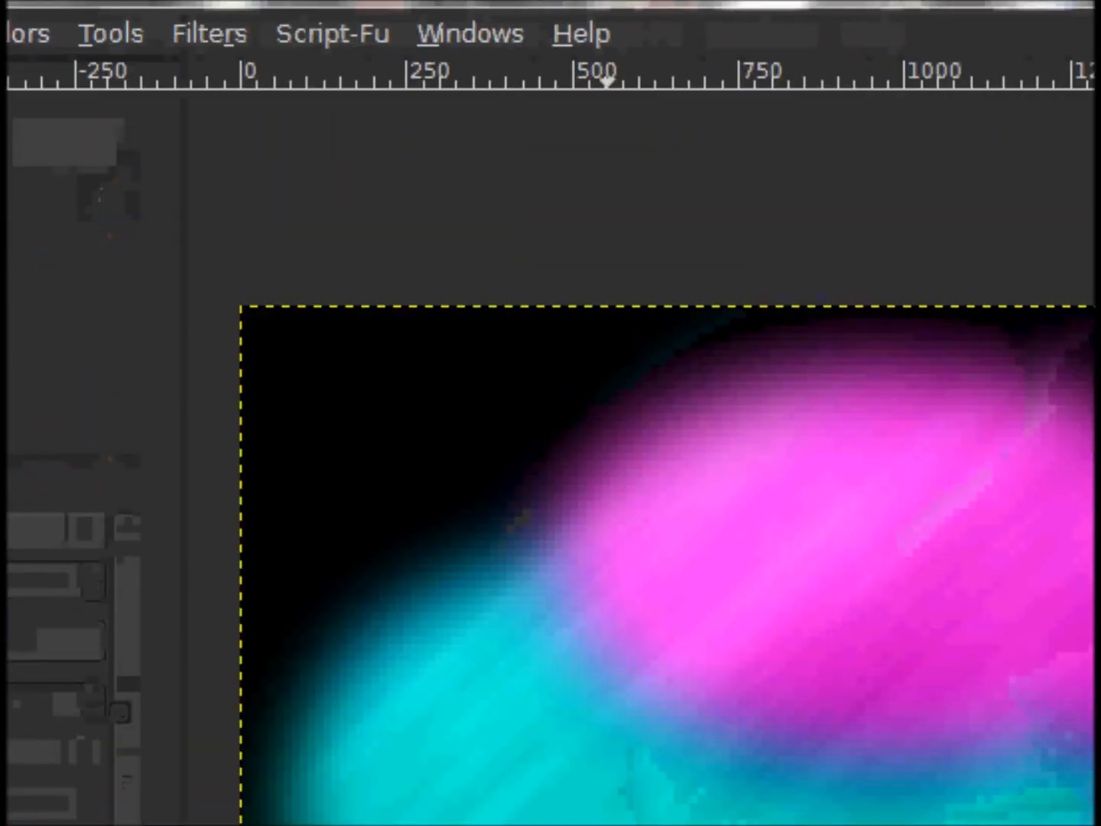
# Step: Dab scattered white circles of varying sizes all over the magenta and cyan aurora on the Spots layer
pyautogui.click(635, 430)
pyautogui.click(813, 449)
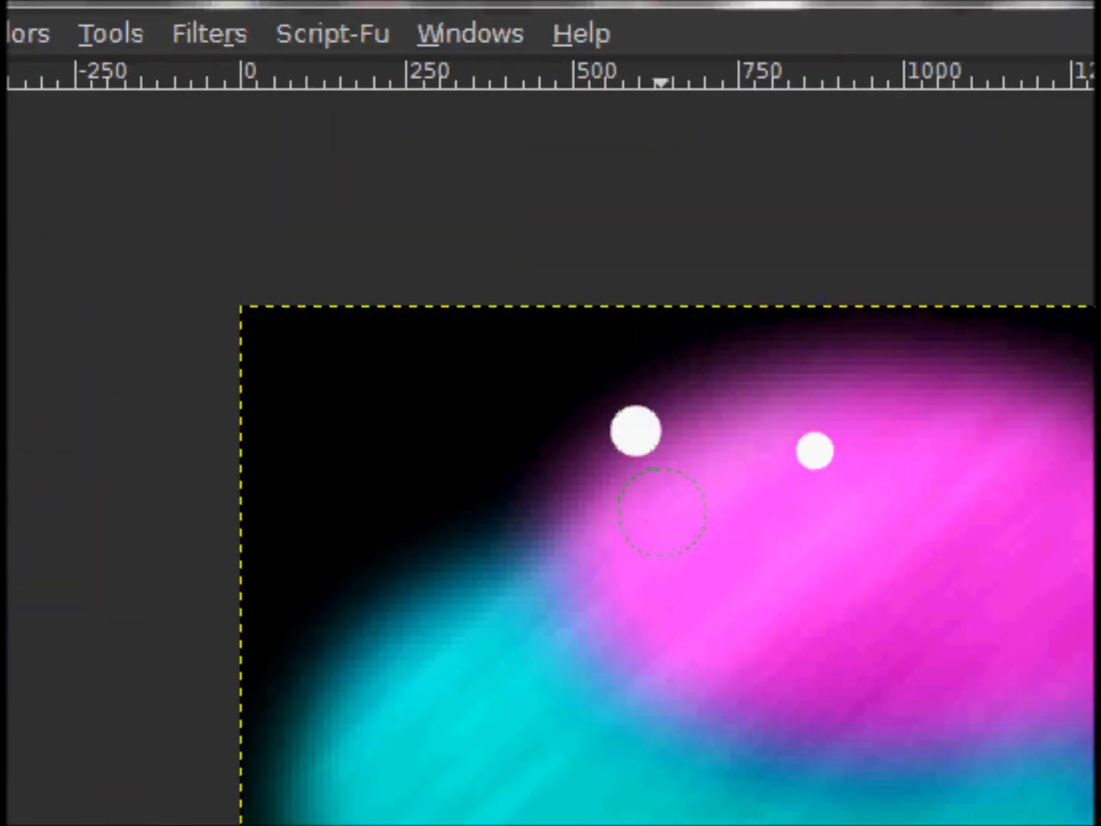
pyautogui.click(661, 512)
pyautogui.click(752, 533)
pyautogui.click(665, 585)
pyautogui.click(502, 624)
pyautogui.click(621, 709)
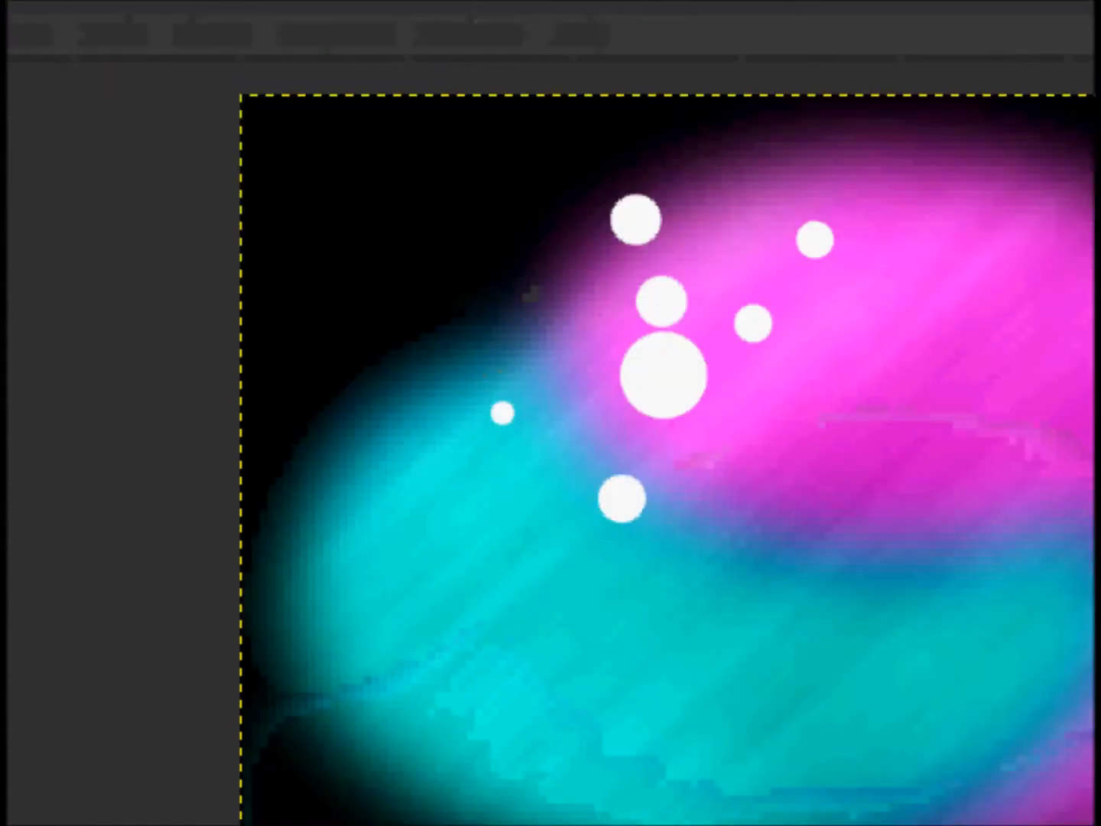
pyautogui.click(526, 518)
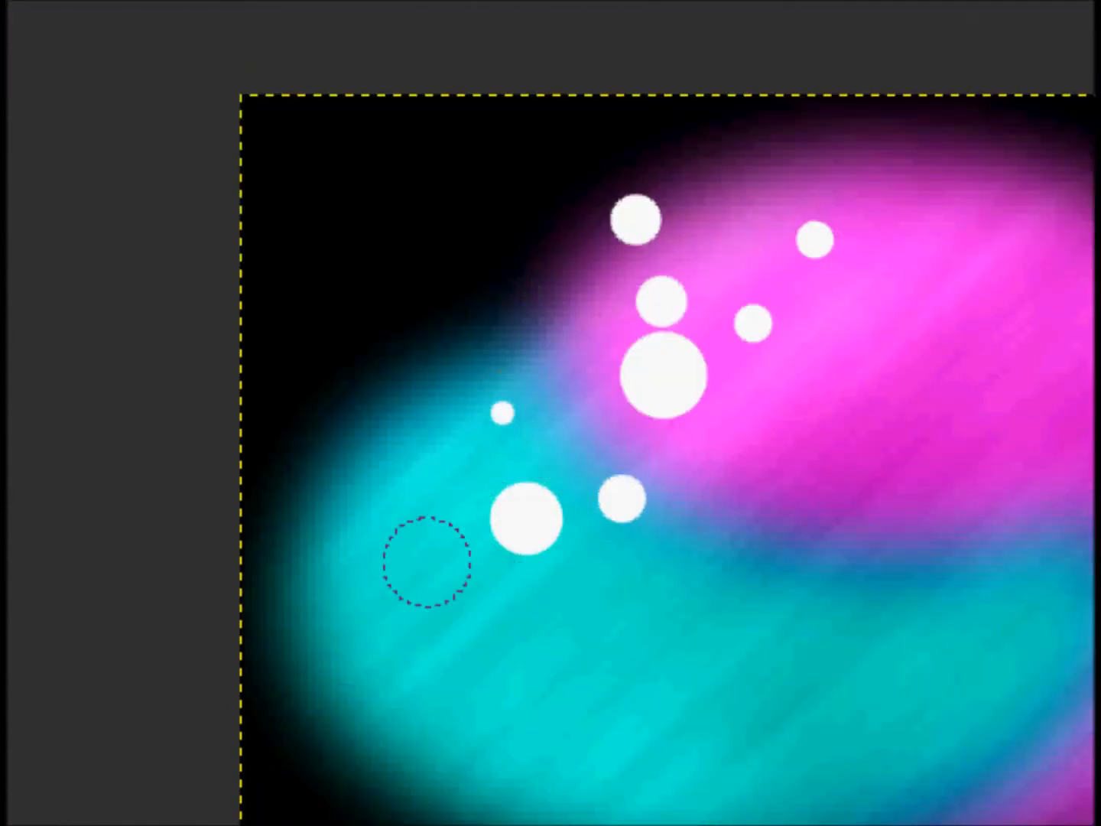
pyautogui.click(426, 562)
pyautogui.click(368, 422)
pyautogui.click(518, 310)
pyautogui.click(312, 578)
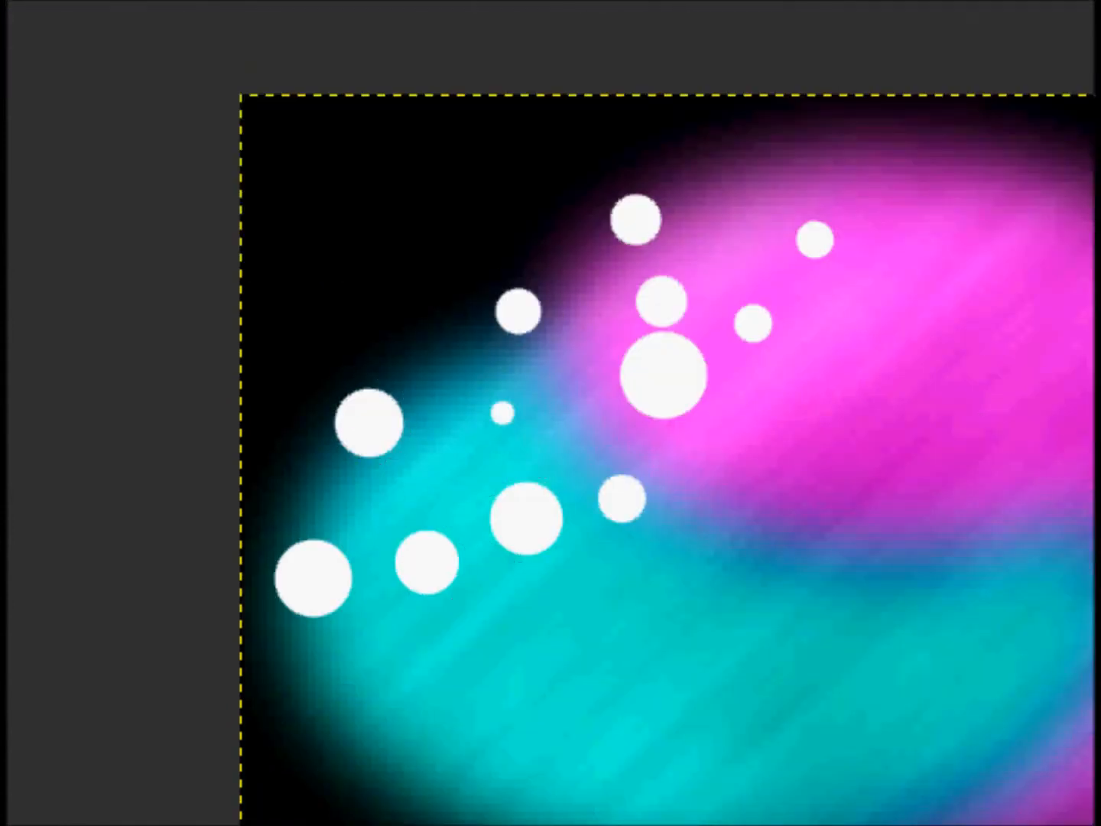
pyautogui.click(418, 701)
pyautogui.click(568, 766)
pyautogui.click(626, 687)
pyautogui.click(494, 398)
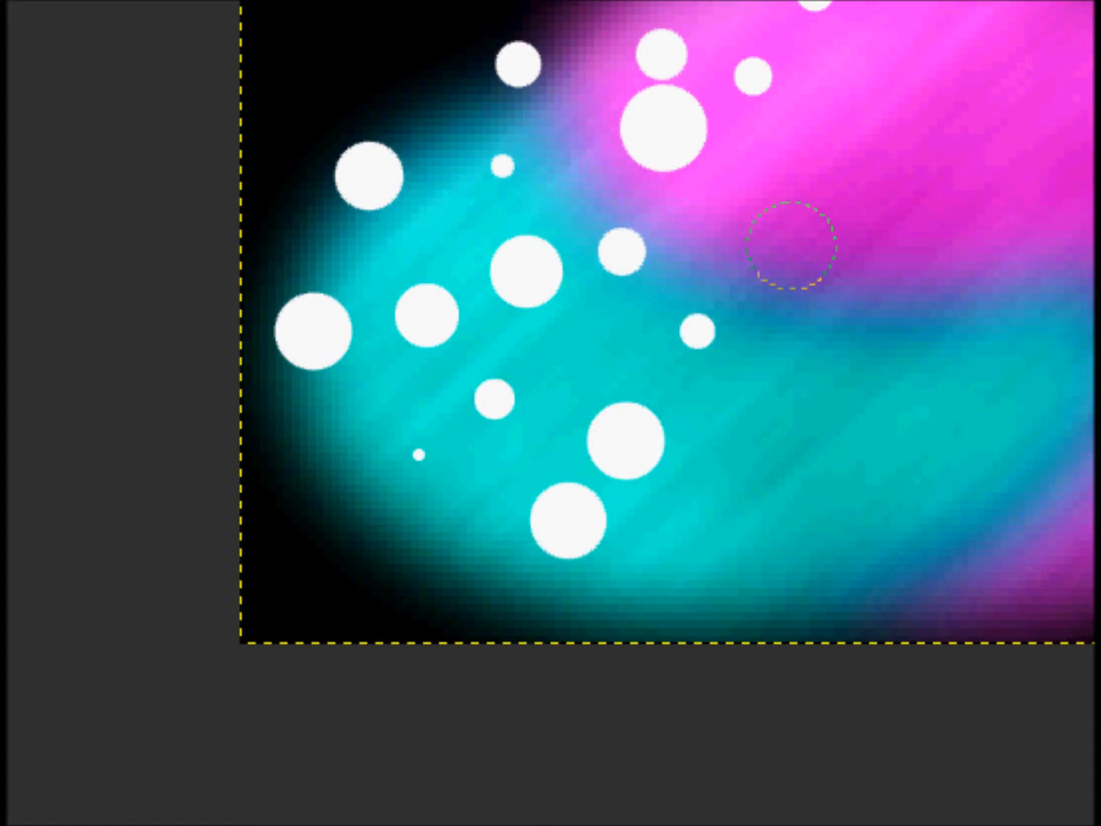
pyautogui.click(791, 245)
pyautogui.scroll(3, 770, 359)
pyautogui.hscroll(3, 766, 376)
pyautogui.click(552, 355)
pyautogui.click(666, 283)
pyautogui.click(616, 202)
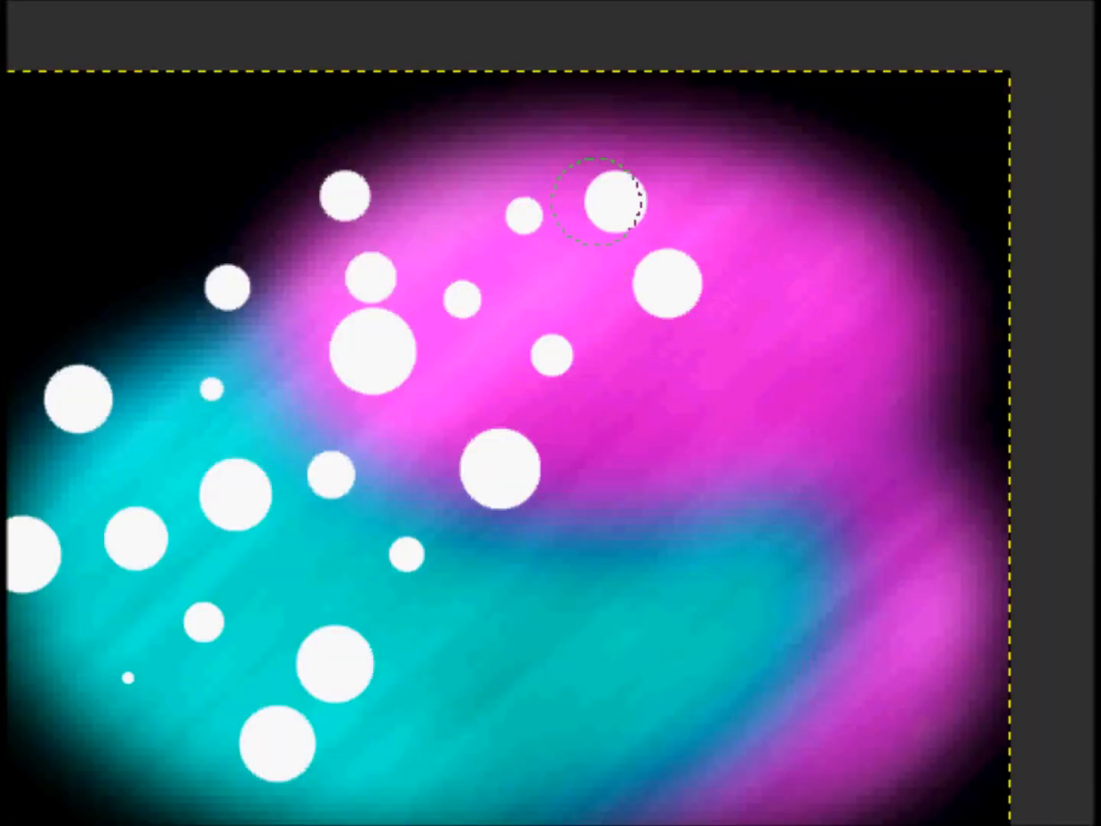
pyautogui.click(492, 140)
pyautogui.click(699, 143)
pyautogui.click(837, 184)
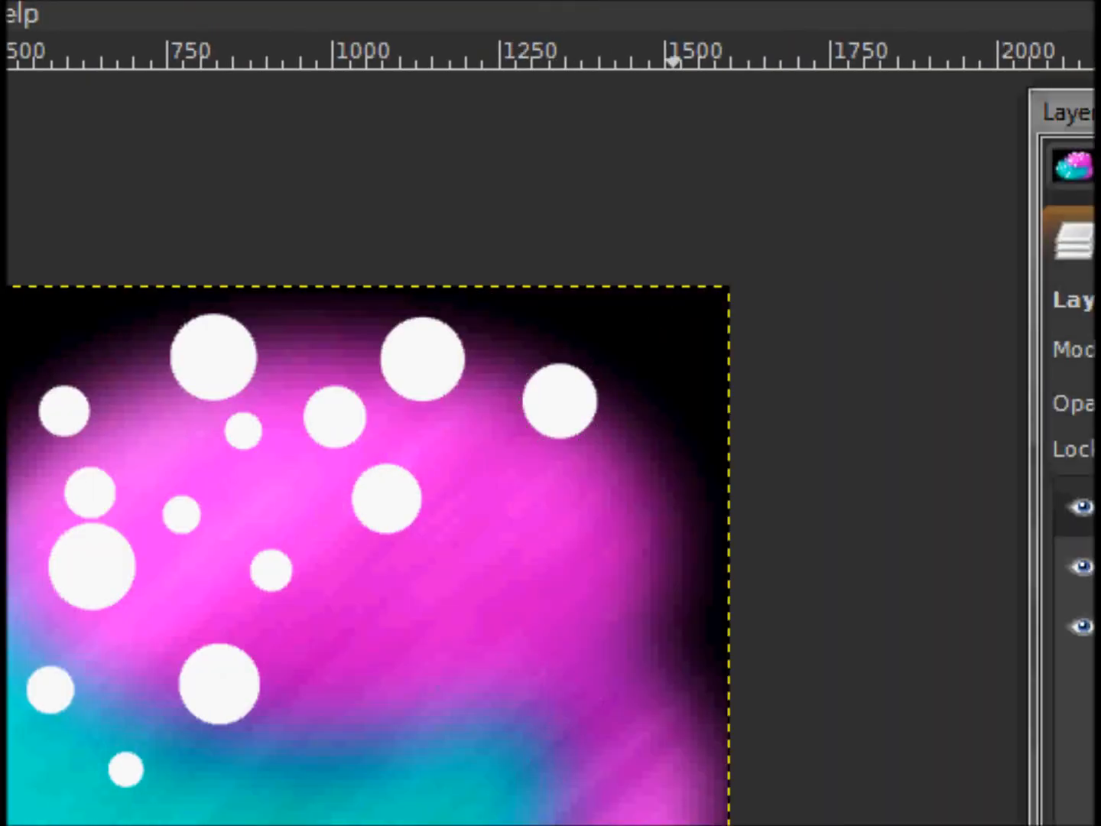
pyautogui.click(664, 520)
pyautogui.click(555, 533)
pyautogui.click(516, 671)
pyautogui.click(529, 722)
pyautogui.click(619, 720)
pyautogui.click(629, 612)
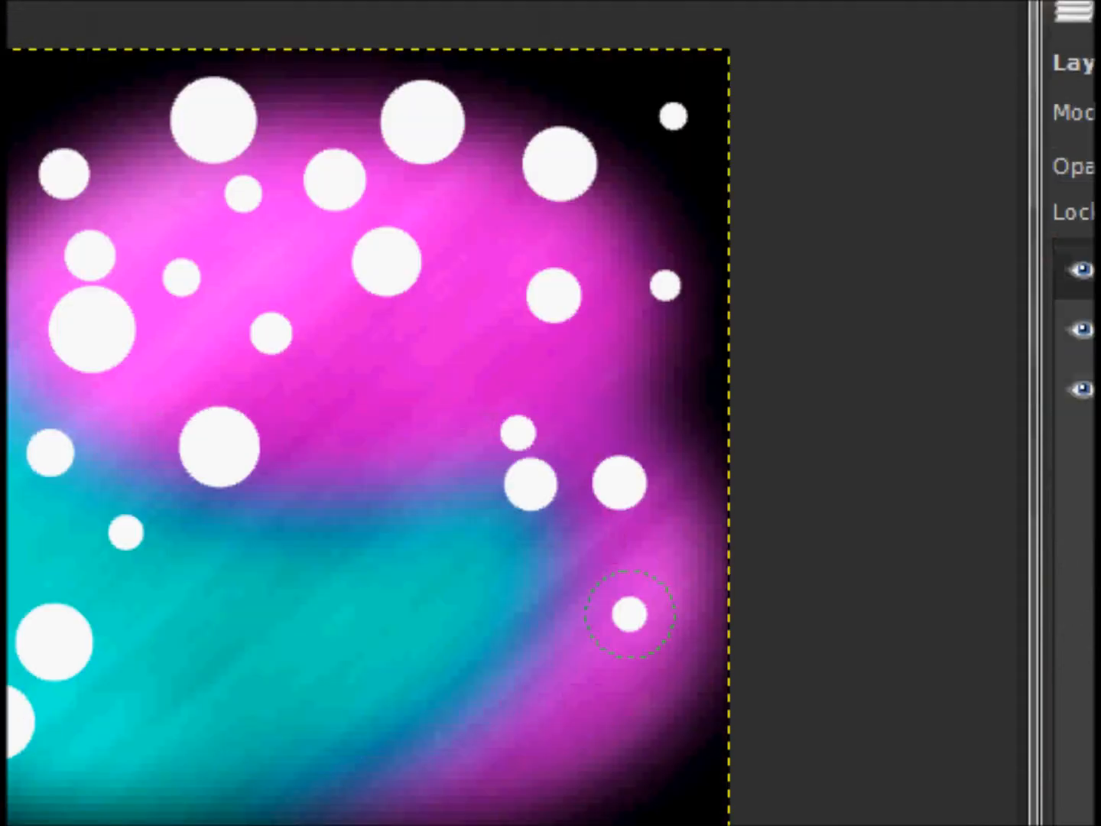
pyautogui.click(430, 510)
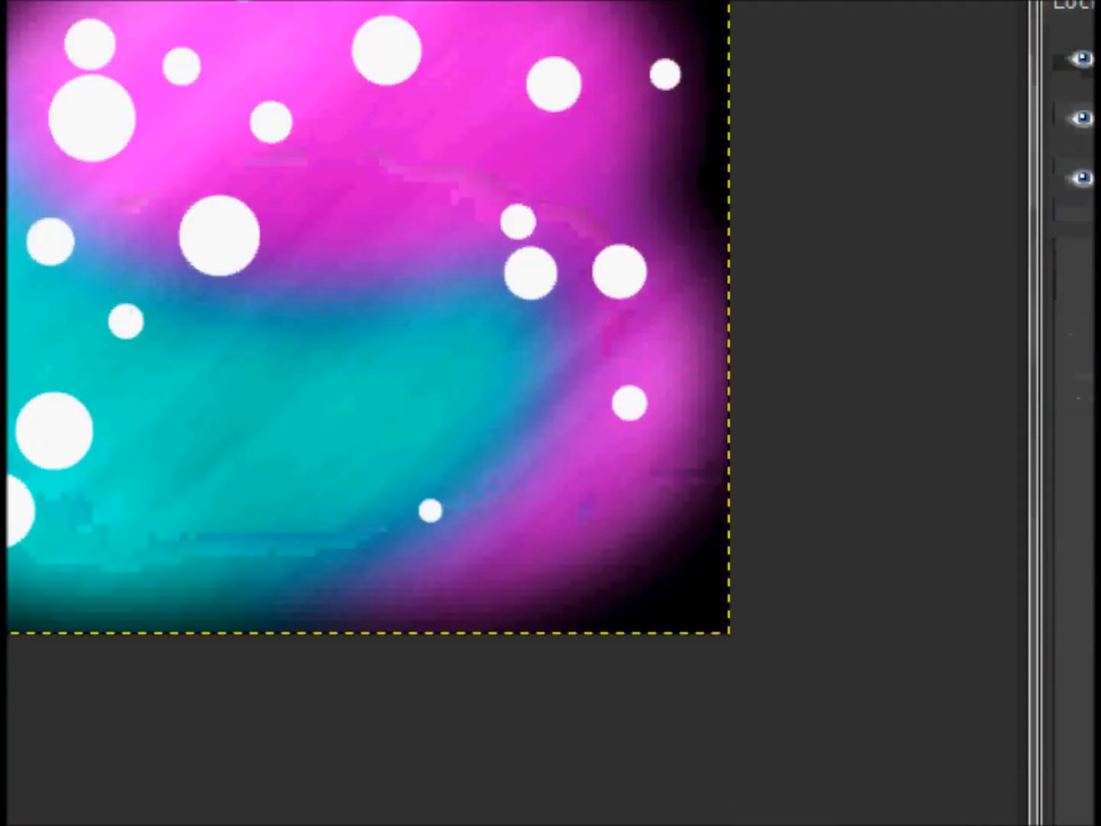
pyautogui.click(578, 544)
pyautogui.click(305, 476)
pyautogui.click(253, 518)
pyautogui.click(110, 530)
pyautogui.click(282, 381)
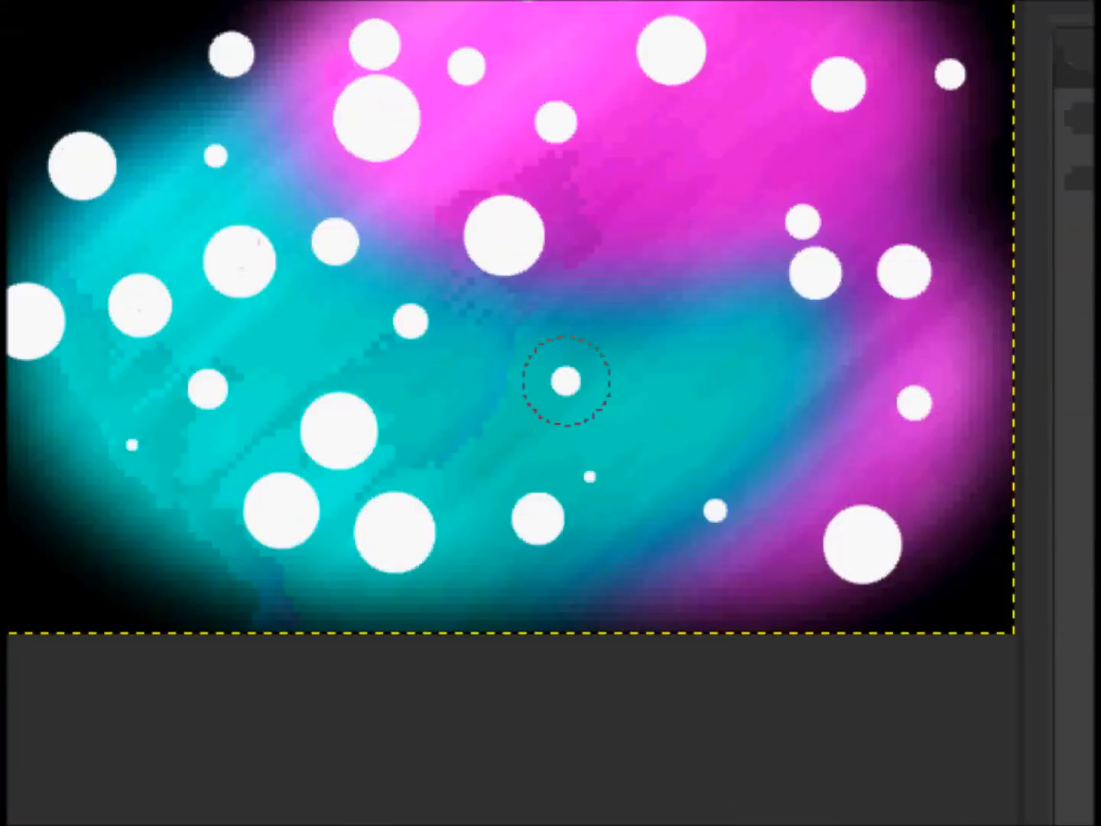
pyautogui.click(367, 368)
pyautogui.click(675, 221)
# Step: Apply a Gaussian blur with a 40 px horizontal and vertical radius to the Spots layer and set its blend mode to Overlay
pyautogui.scroll(3, 550, 413)
pyautogui.hscroll(-4, 551, 413)
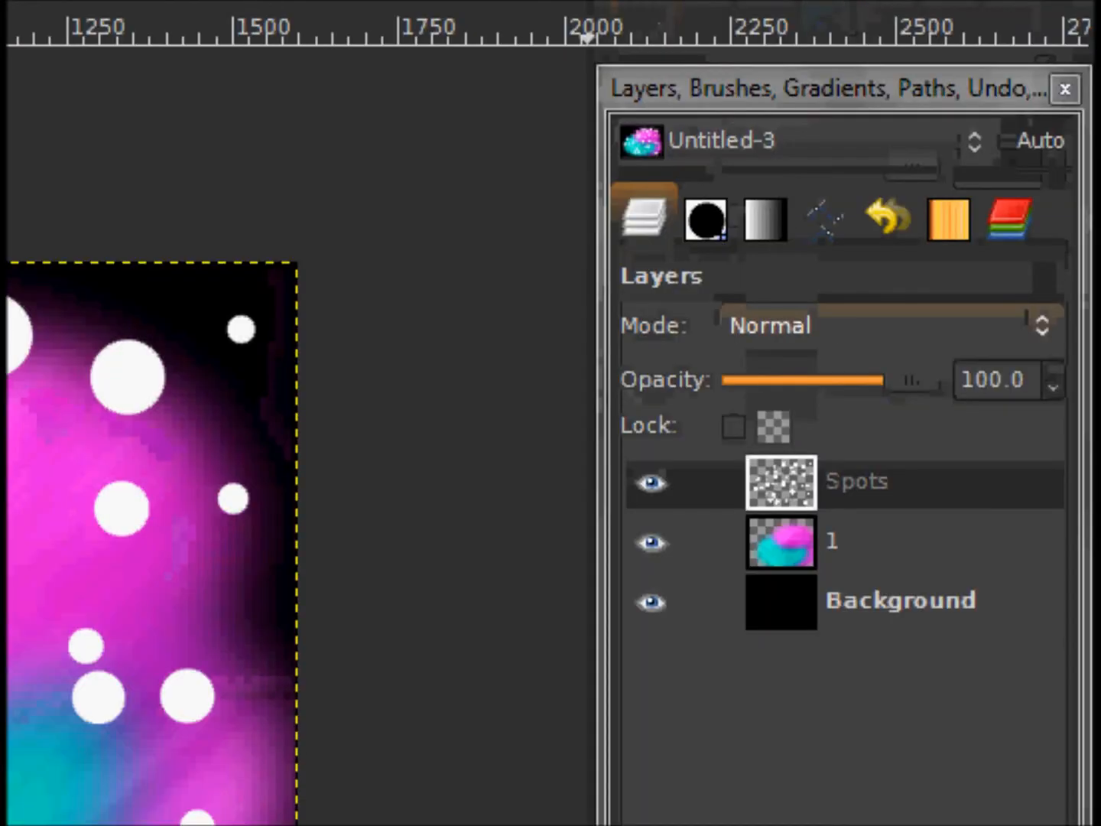
pyautogui.click(478, 60)
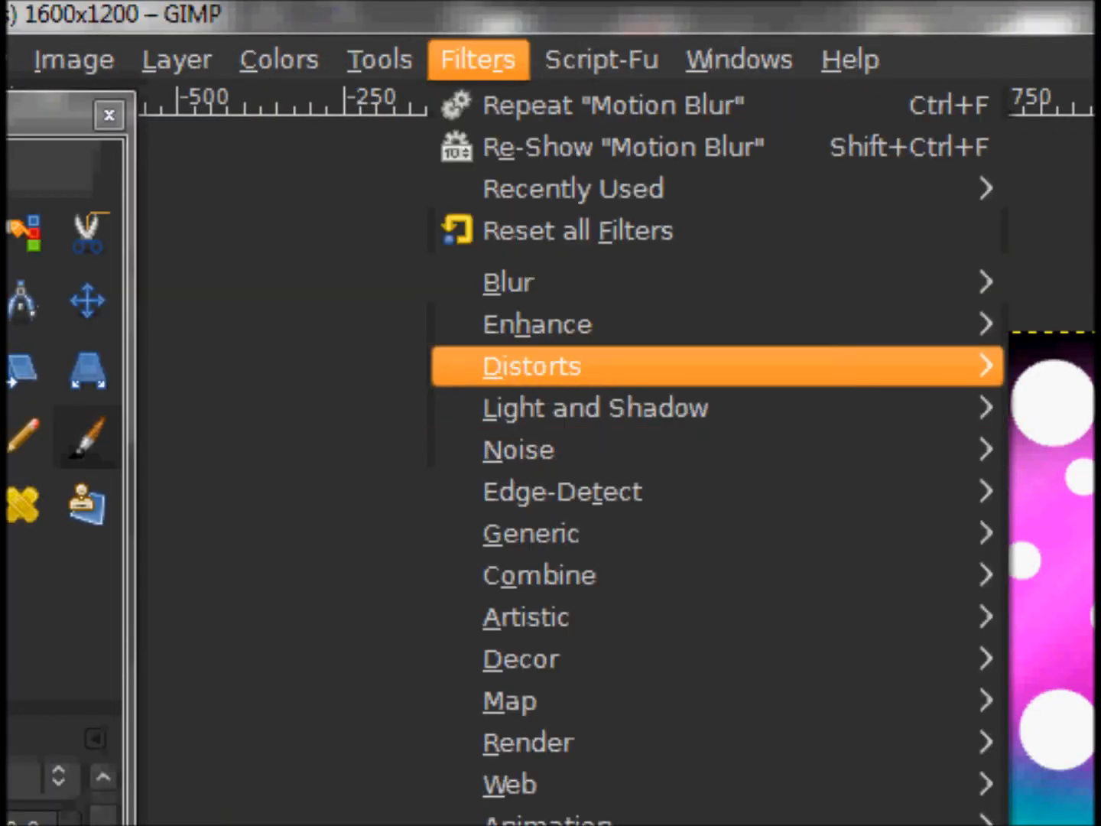
pyautogui.moveTo(509, 282)
pyautogui.click(829, 321)
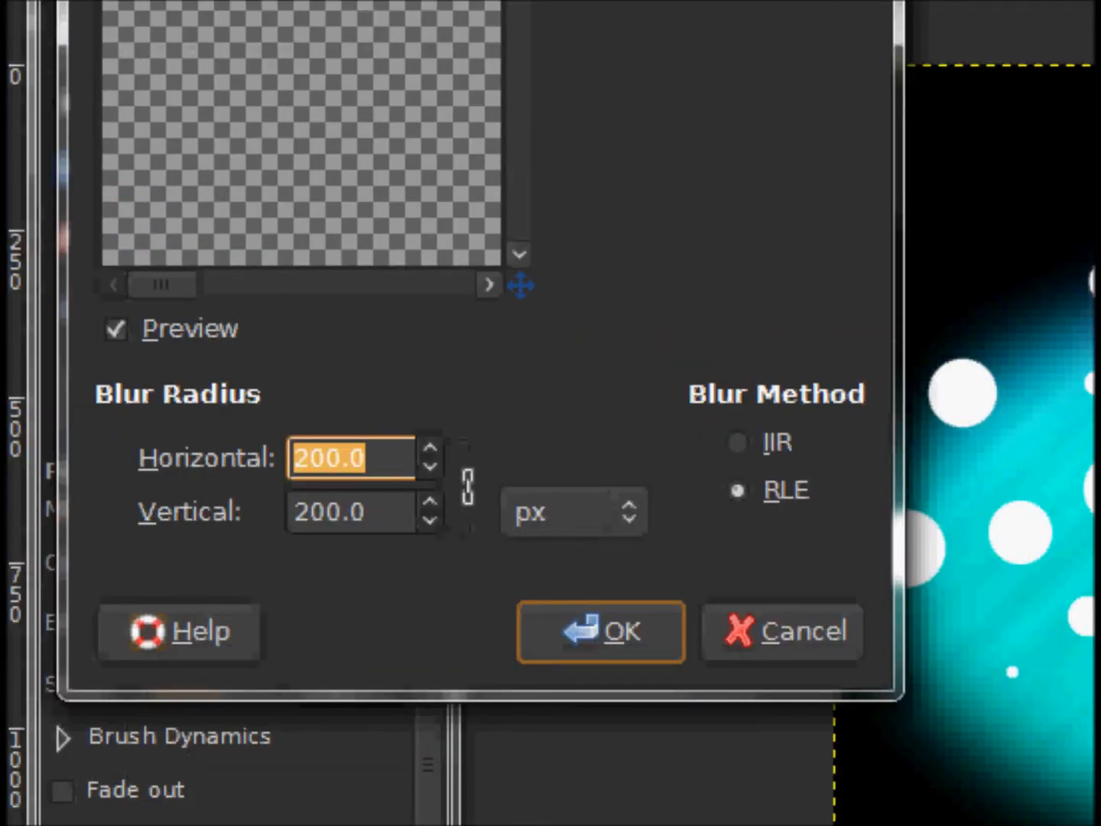
pyautogui.write('40')
pyautogui.press('Return')
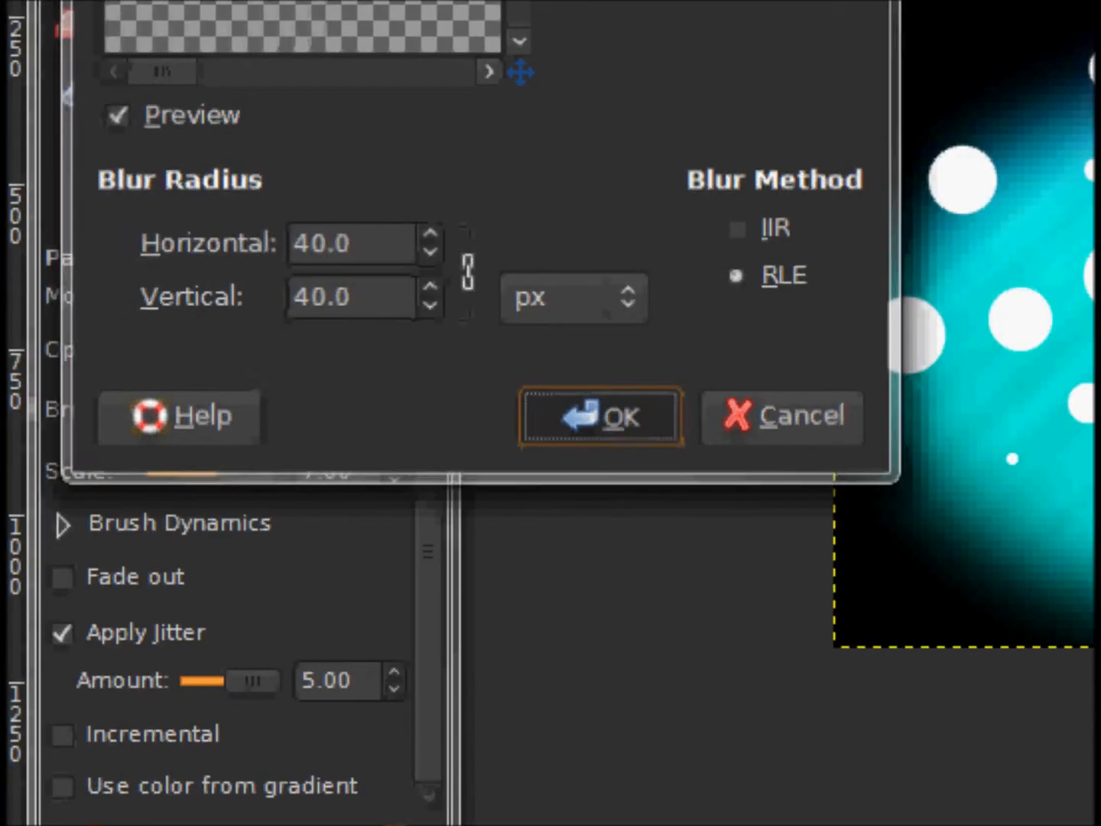
pyautogui.click(601, 631)
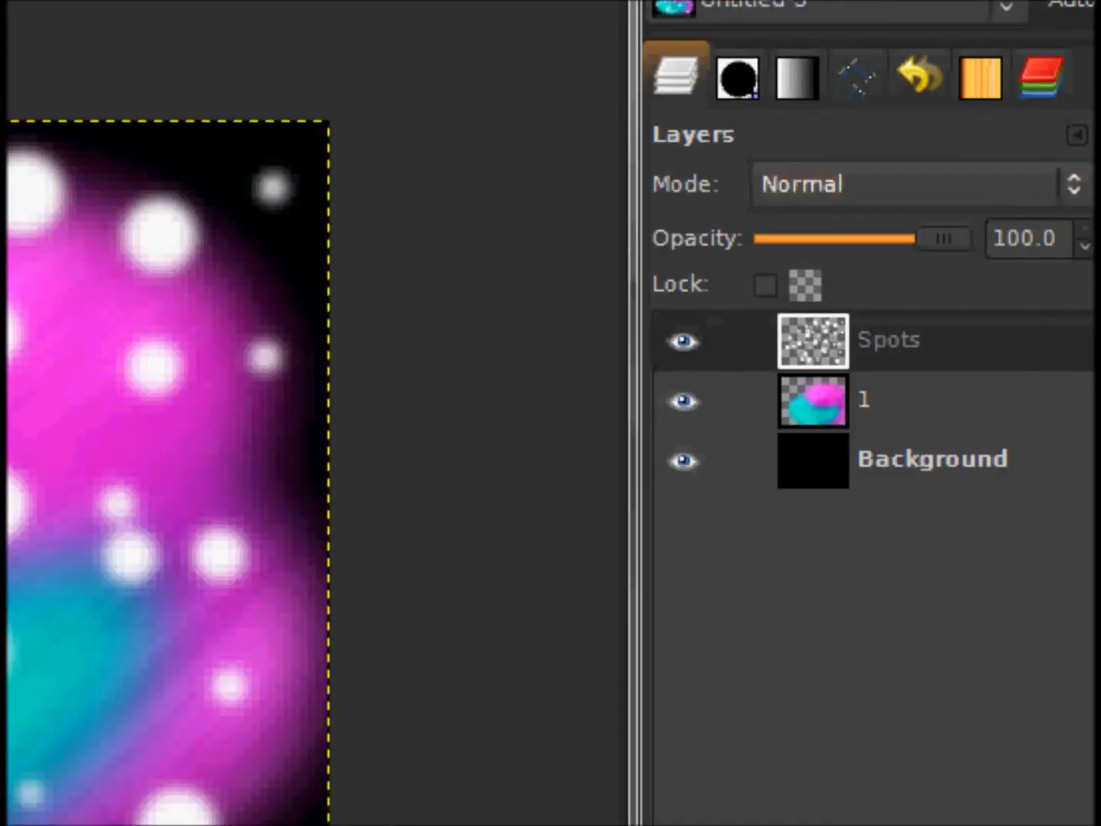
pyautogui.click(910, 184)
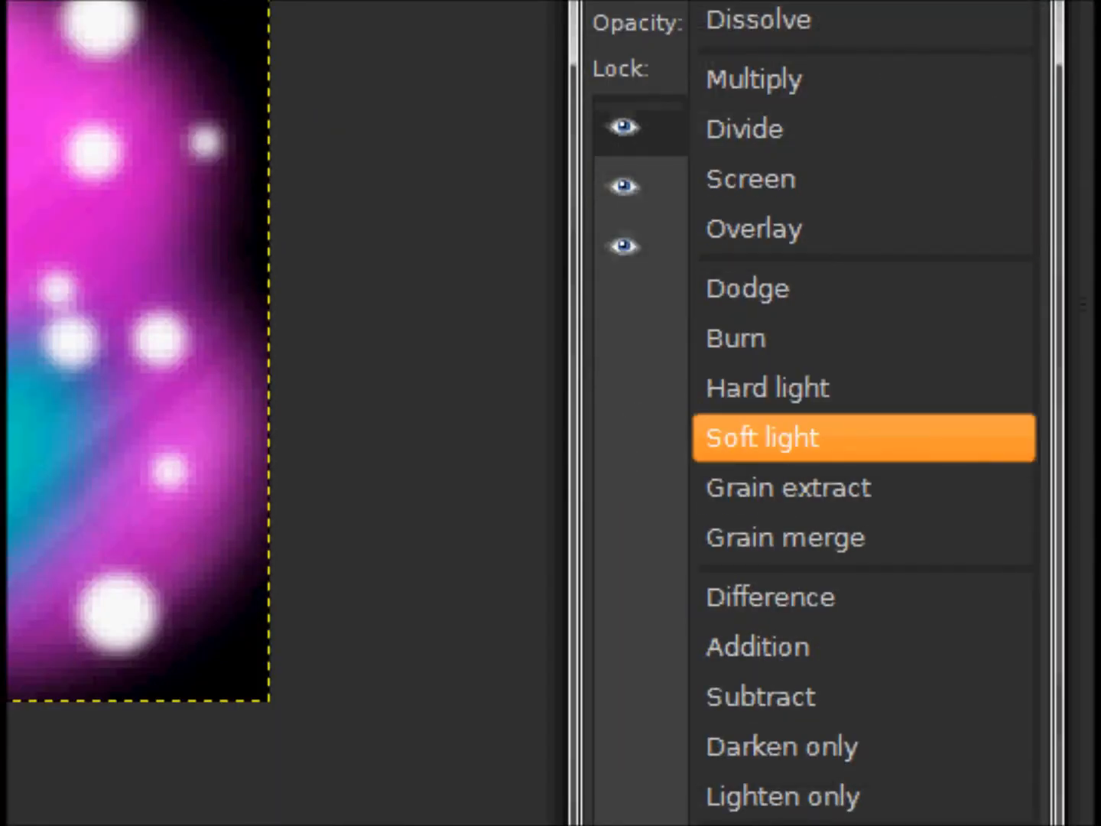
pyautogui.click(909, 652)
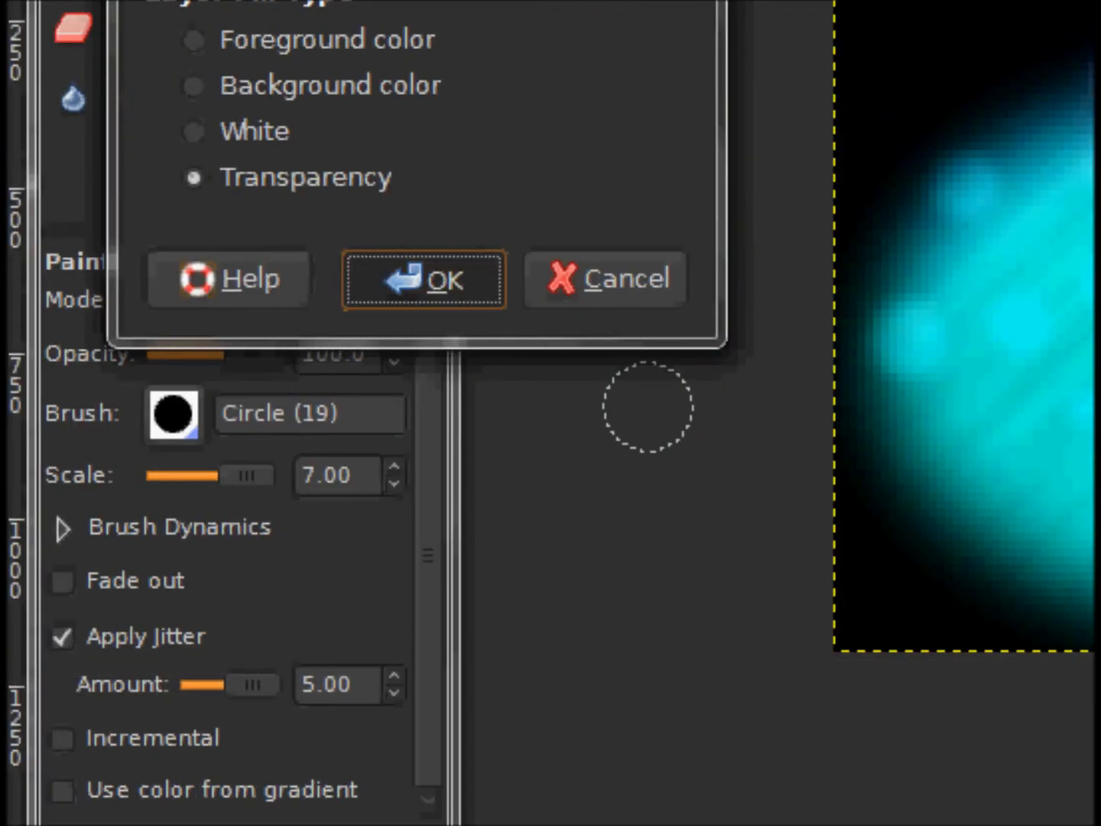
# Step: Add a new transparent layer for smaller spots and set the Paintbrush scale to 4.00
pyautogui.click(425, 280)
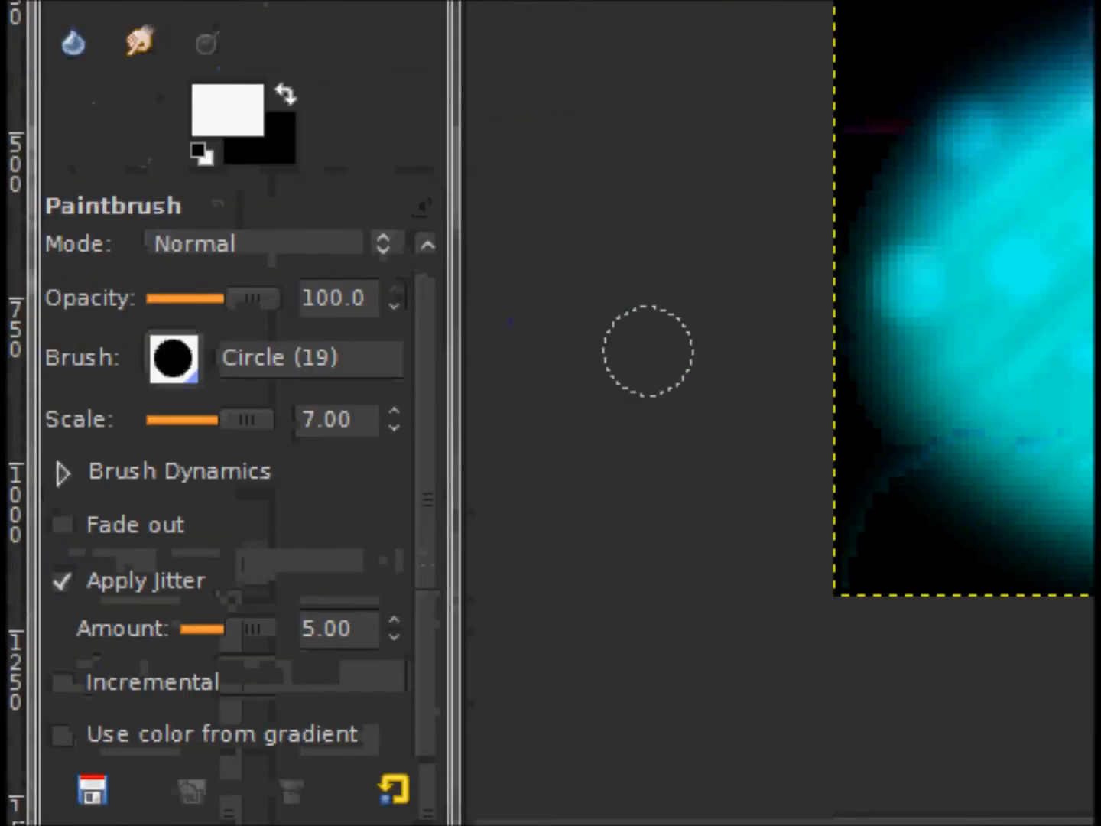
pyautogui.moveTo(156, 735); pyautogui.dragTo(101, 735)
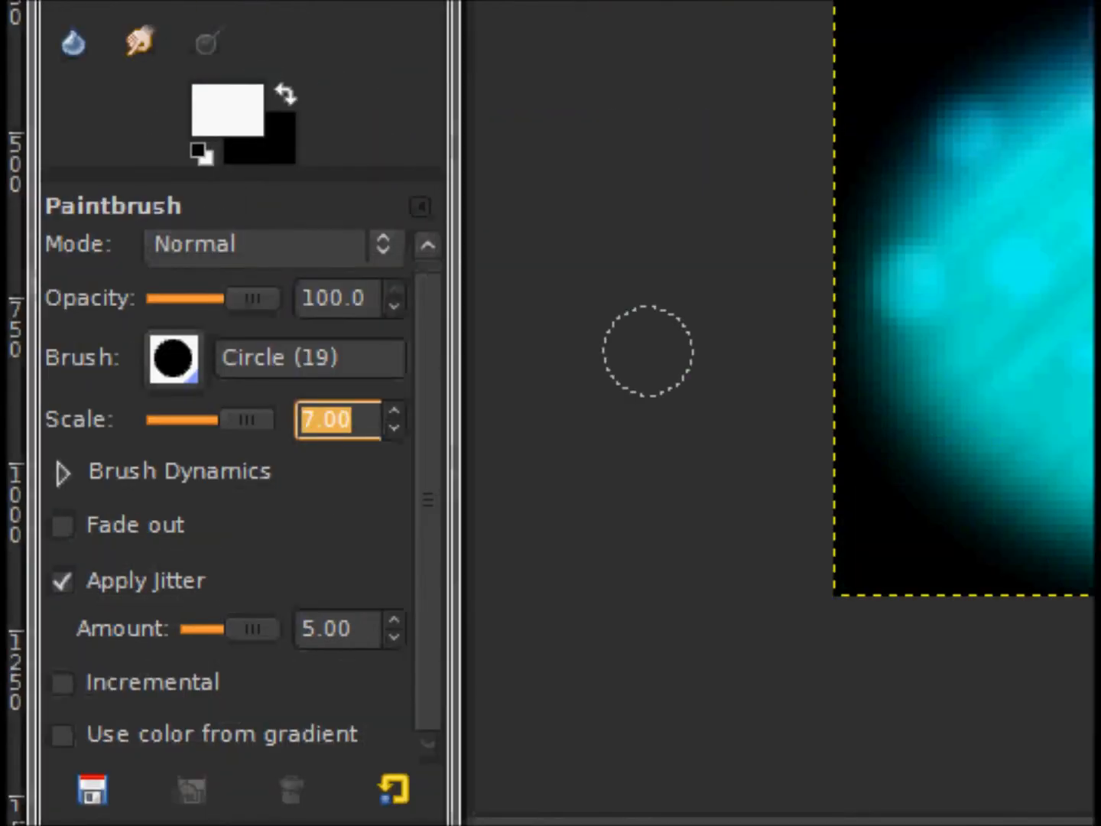
pyautogui.write('4')
pyautogui.press('Return')
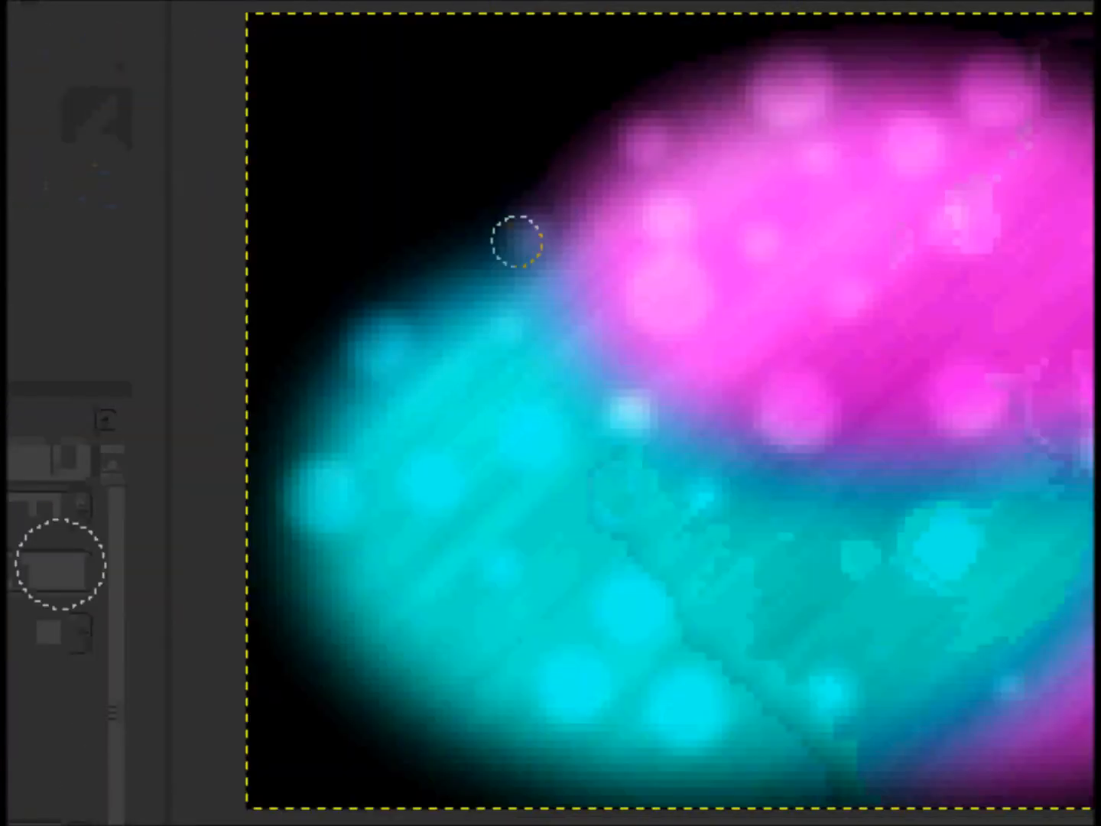
# Step: Dab many smaller white circles across the whole image on the new layer, including the black corners around the aurora
pyautogui.click(696, 378)
pyautogui.click(797, 380)
pyautogui.click(738, 530)
pyautogui.click(544, 563)
pyautogui.click(812, 524)
pyautogui.click(836, 599)
pyautogui.click(885, 491)
pyautogui.click(882, 609)
pyautogui.click(764, 612)
pyautogui.click(582, 681)
pyautogui.click(765, 761)
pyautogui.click(564, 795)
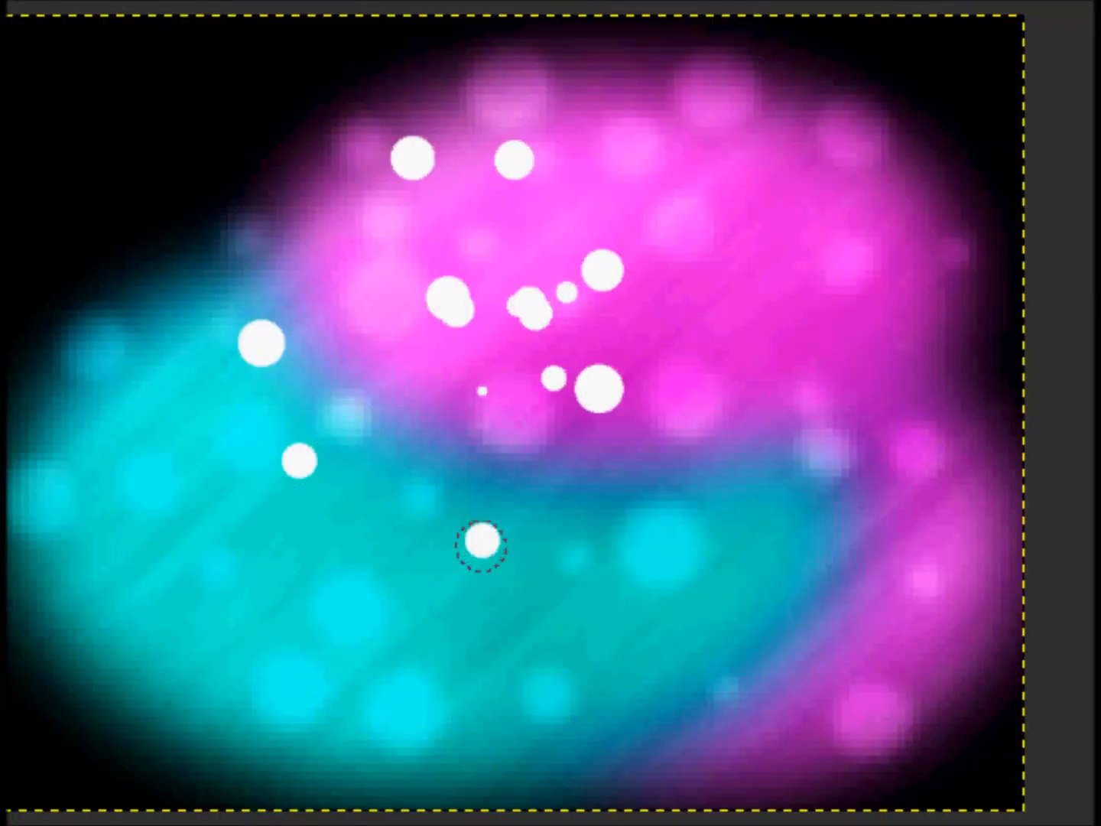
pyautogui.click(126, 530)
pyautogui.click(149, 433)
pyautogui.click(116, 353)
pyautogui.click(319, 266)
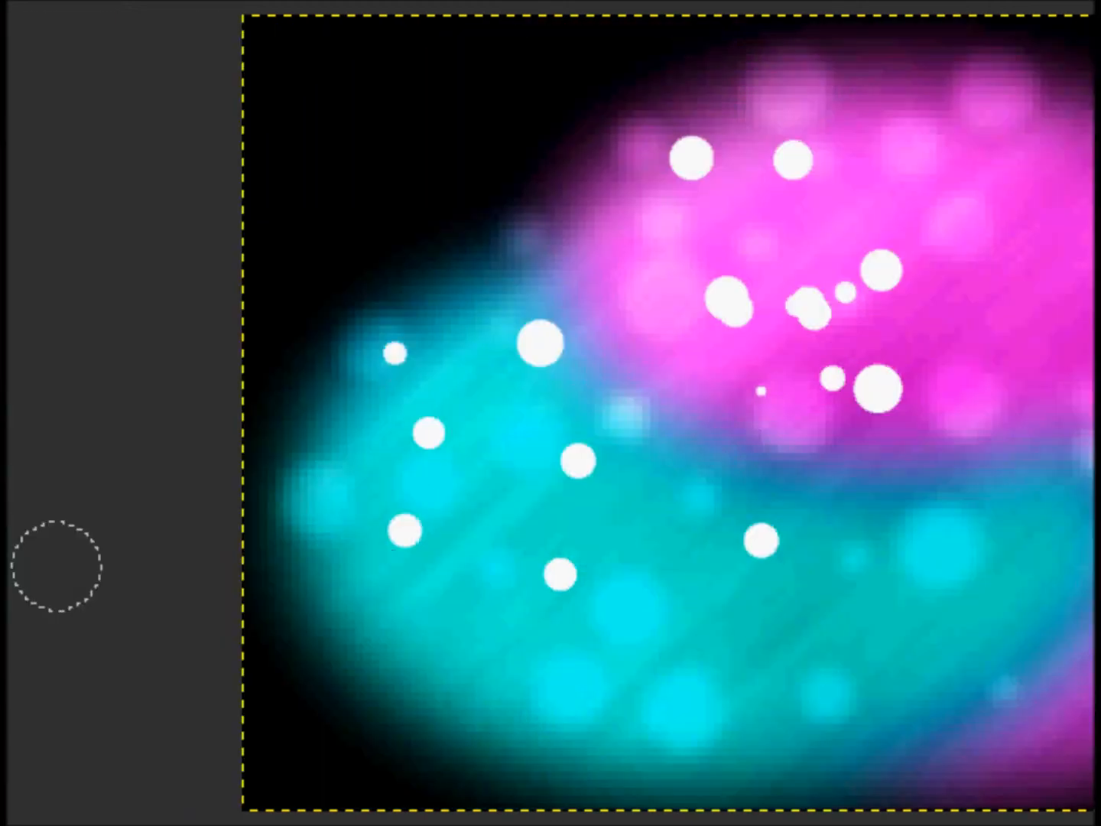
pyautogui.click(912, 188)
pyautogui.click(1000, 131)
pyautogui.click(552, 403)
pyautogui.click(1008, 244)
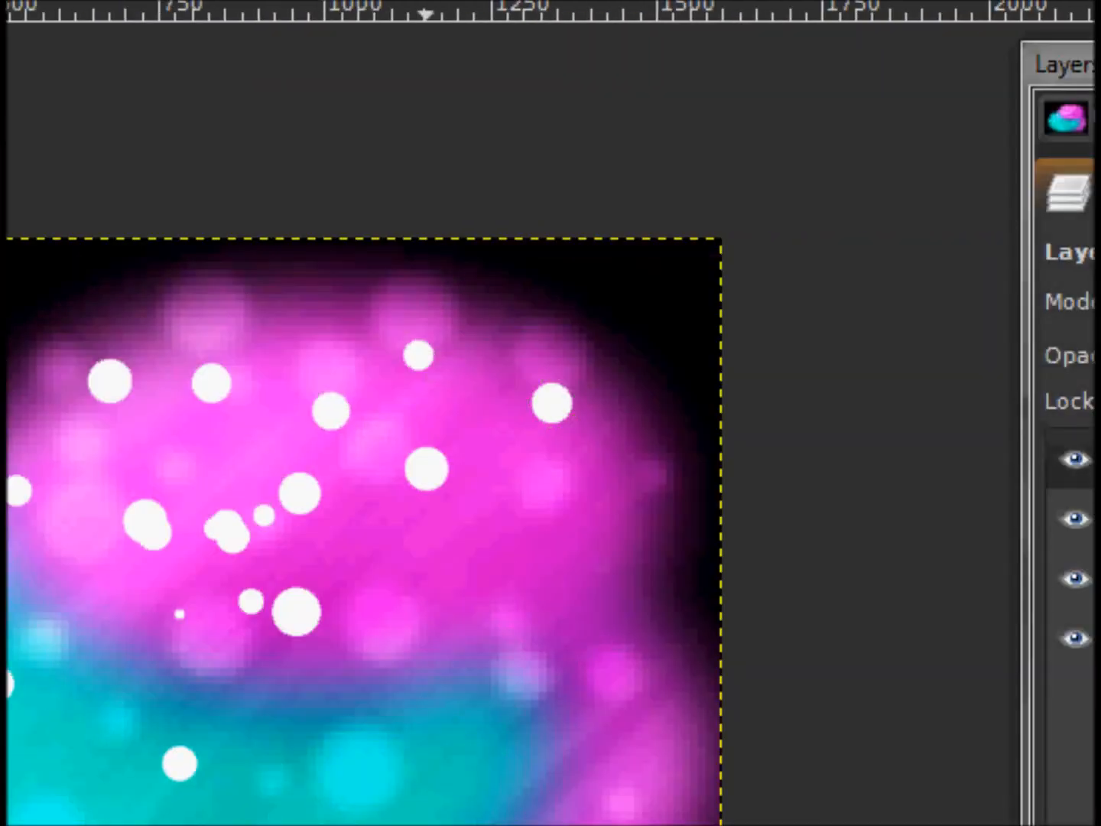
pyautogui.click(554, 381)
pyautogui.click(453, 452)
pyautogui.click(619, 503)
pyautogui.click(597, 532)
pyautogui.click(577, 560)
pyautogui.click(555, 308)
pyautogui.click(417, 320)
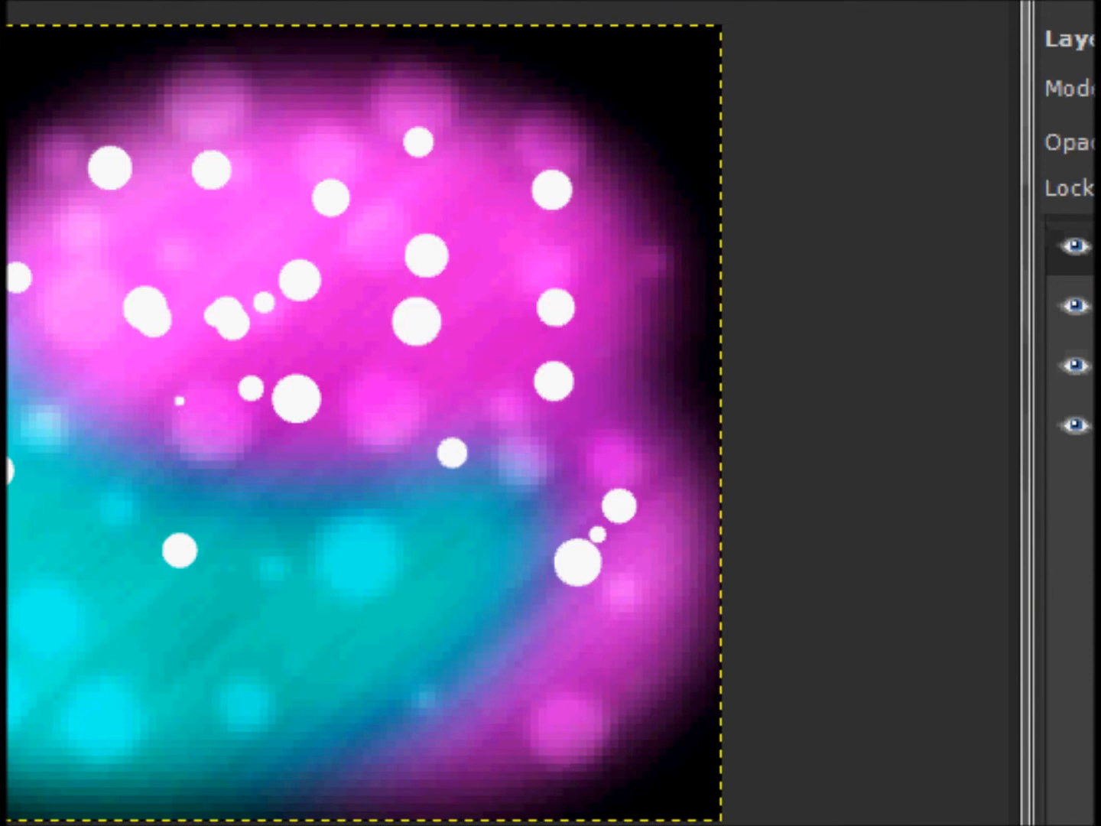
pyautogui.click(453, 603)
pyautogui.click(578, 652)
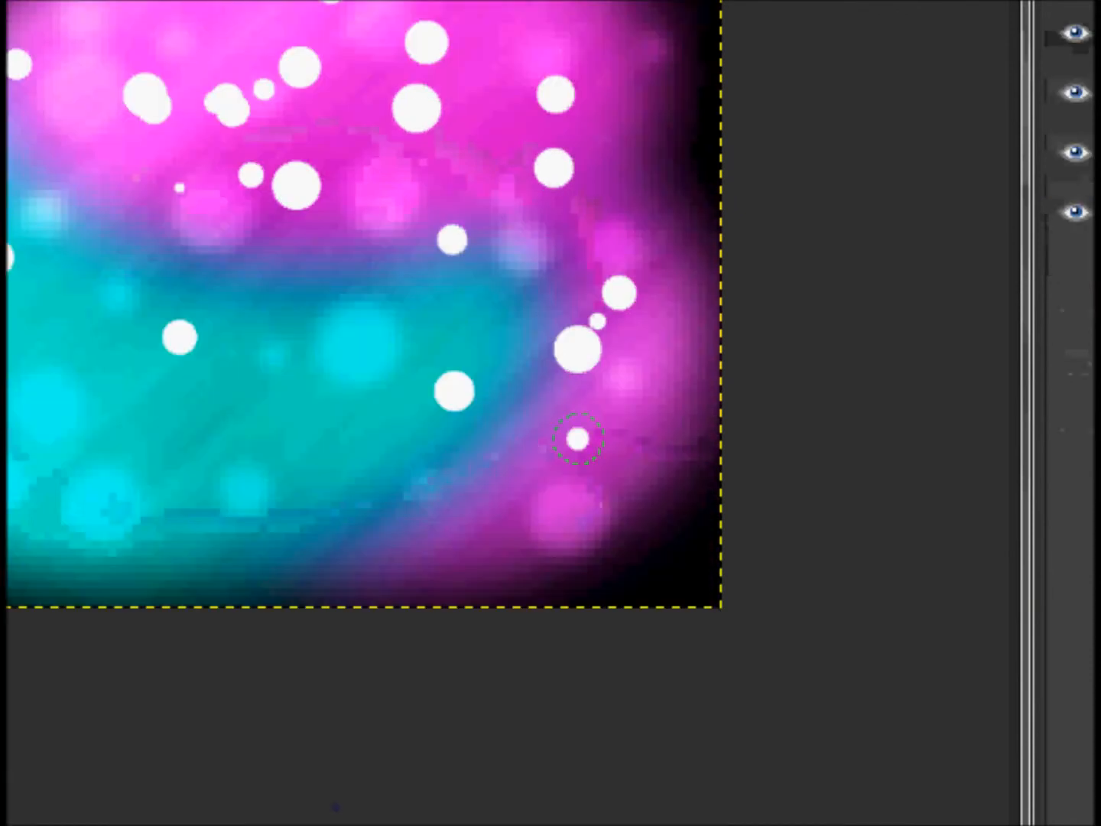
pyautogui.click(659, 403)
pyautogui.click(538, 482)
pyautogui.click(316, 517)
pyautogui.click(430, 445)
pyautogui.click(297, 350)
pyautogui.click(96, 464)
pyautogui.click(240, 531)
pyautogui.click(46, 558)
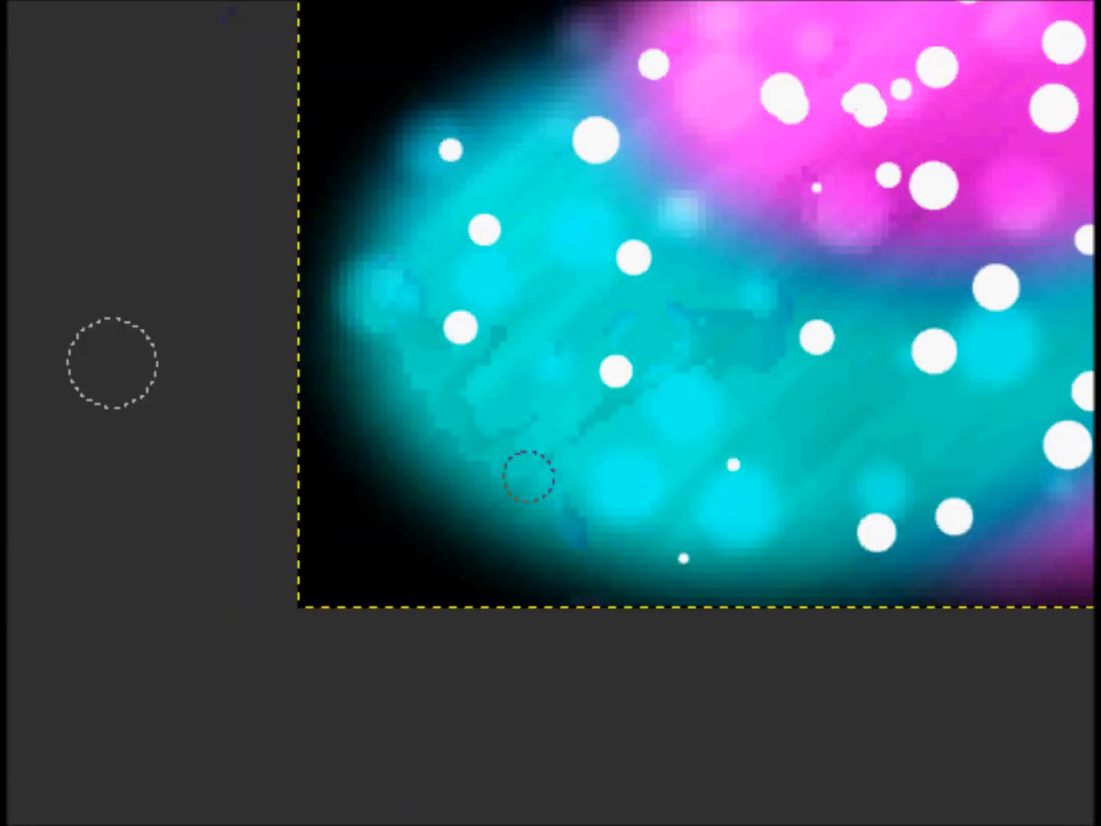
pyautogui.click(528, 476)
pyautogui.click(658, 439)
pyautogui.click(516, 408)
pyautogui.click(711, 370)
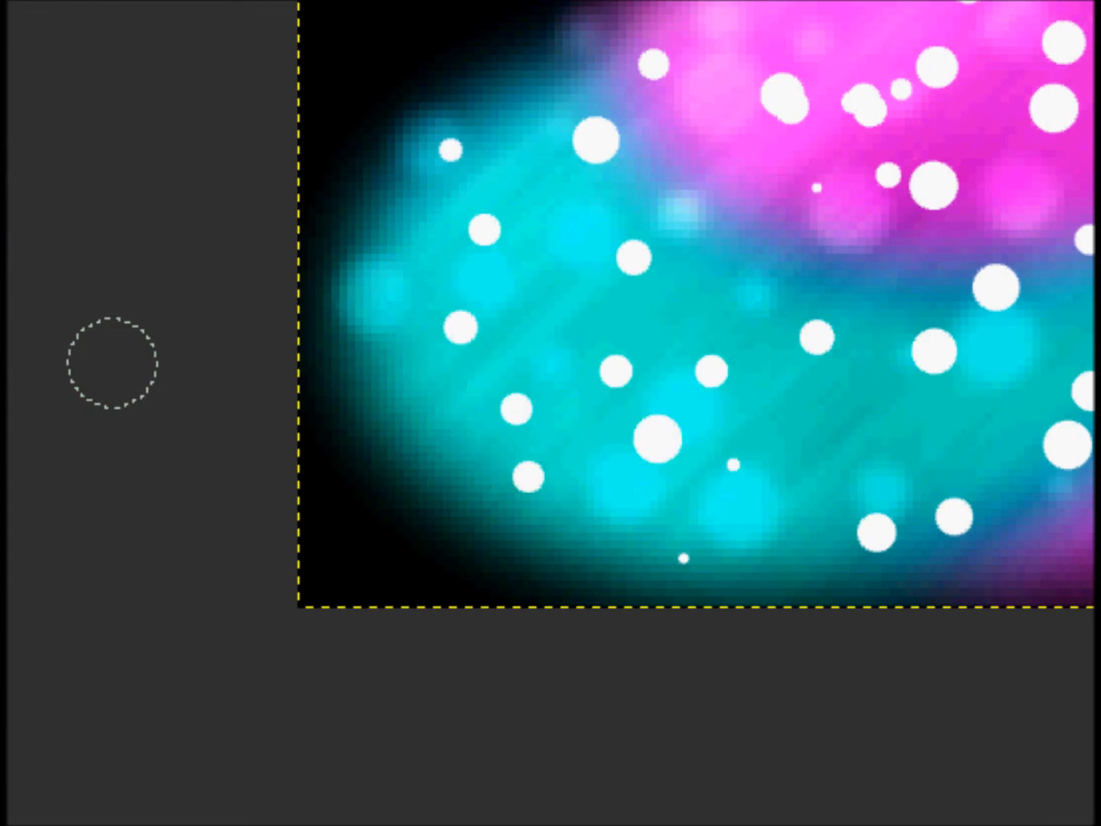
pyautogui.click(718, 254)
pyautogui.click(381, 470)
pyautogui.click(390, 616)
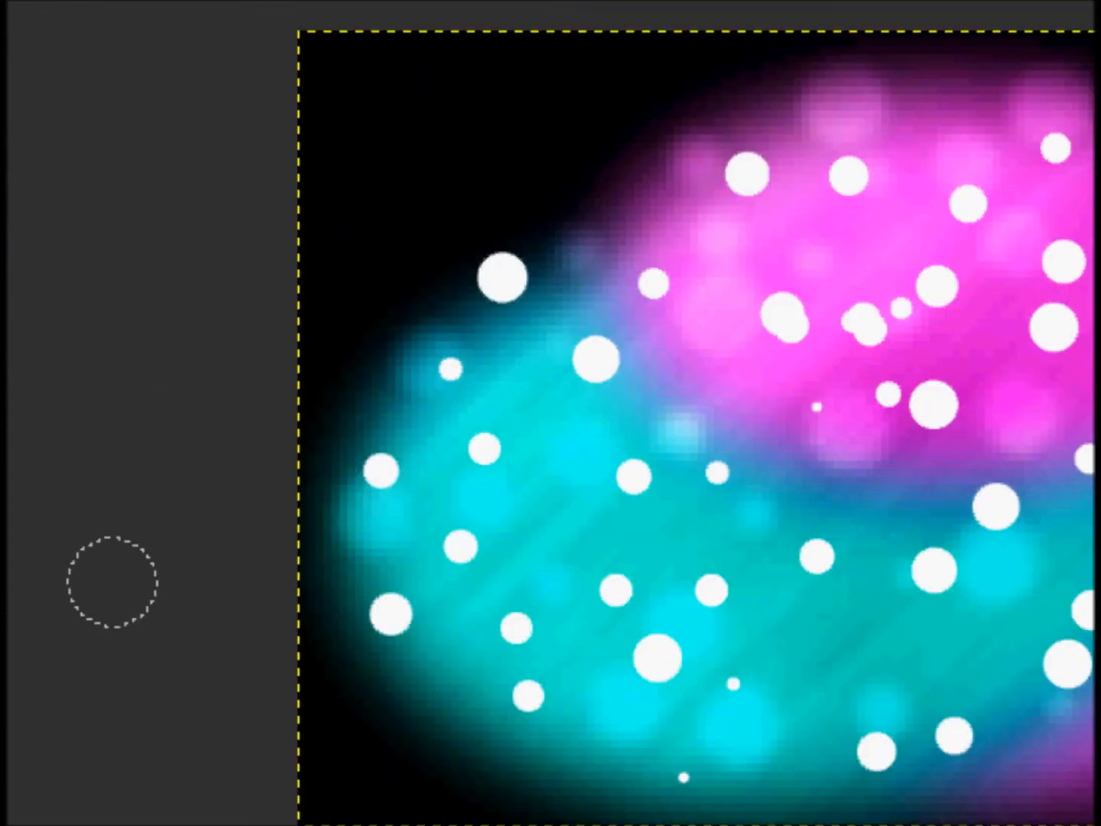
pyautogui.click(502, 276)
pyautogui.click(448, 343)
pyautogui.click(646, 305)
pyautogui.moveTo(685, 318); pyautogui.dragTo(704, 314)
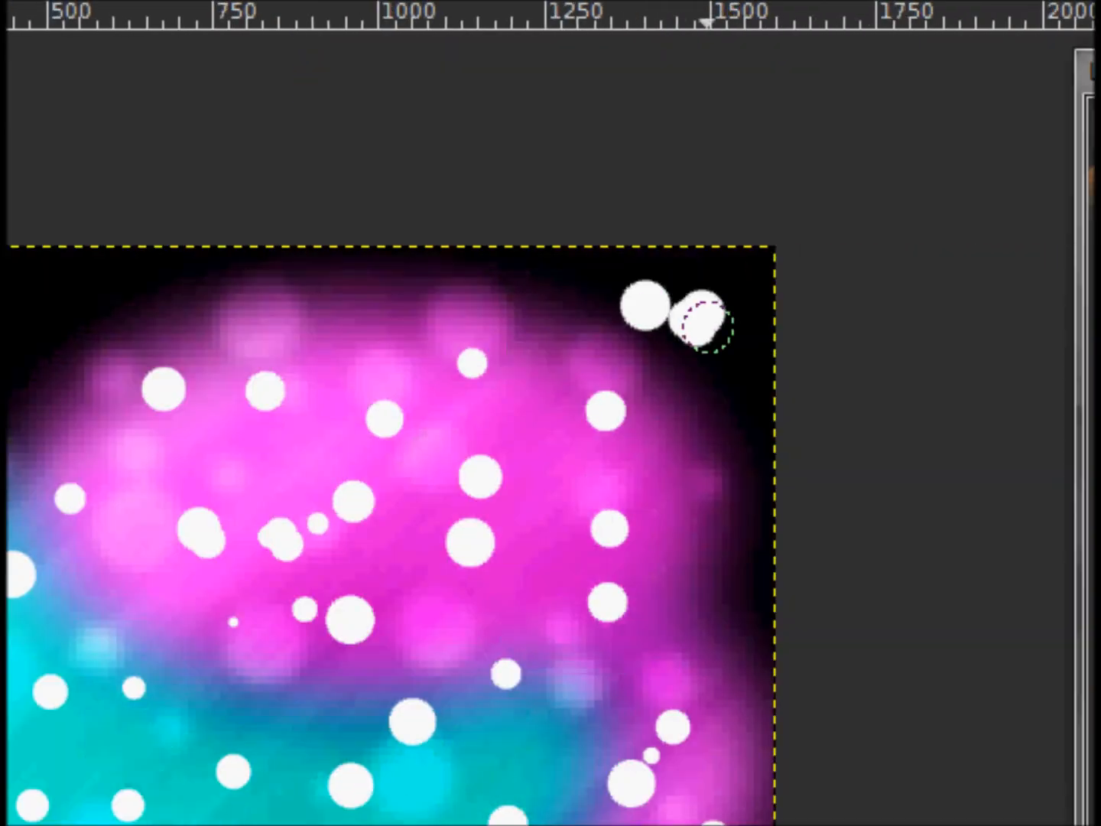
pyautogui.click(702, 735)
pyautogui.click(457, 452)
pyautogui.click(502, 474)
pyautogui.click(516, 369)
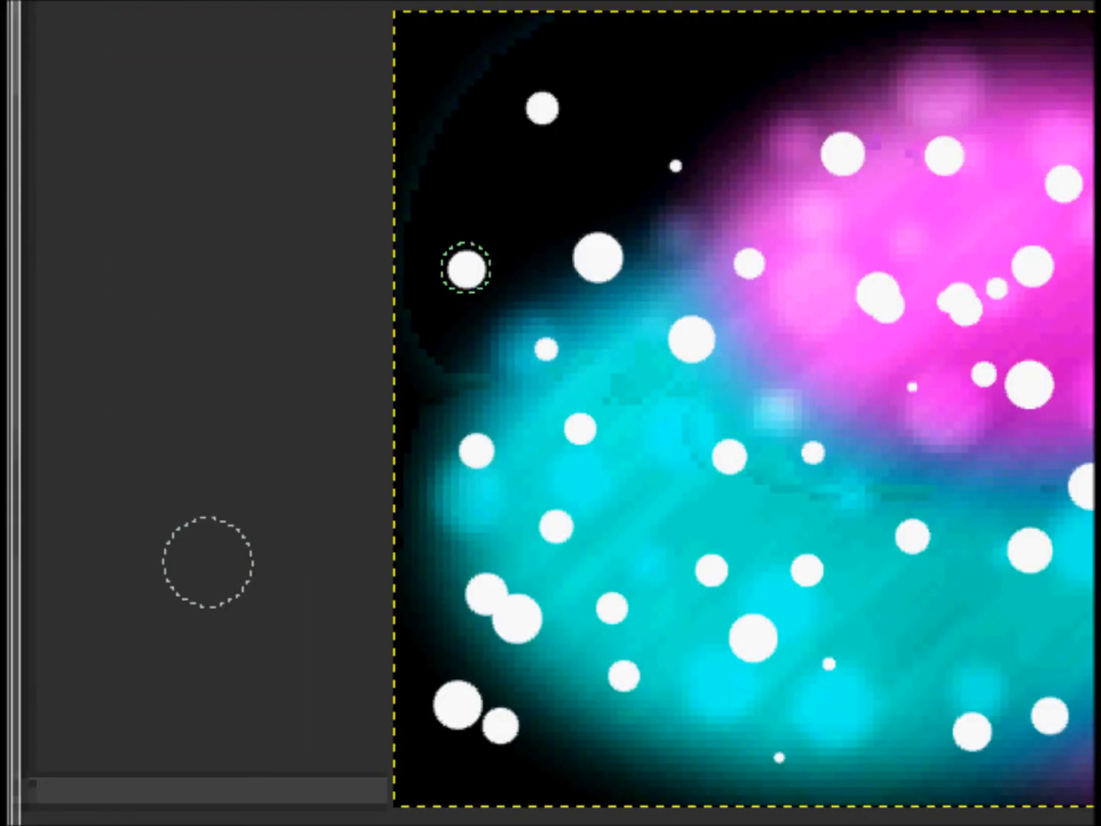
pyautogui.click(467, 269)
pyautogui.click(441, 329)
pyautogui.click(676, 313)
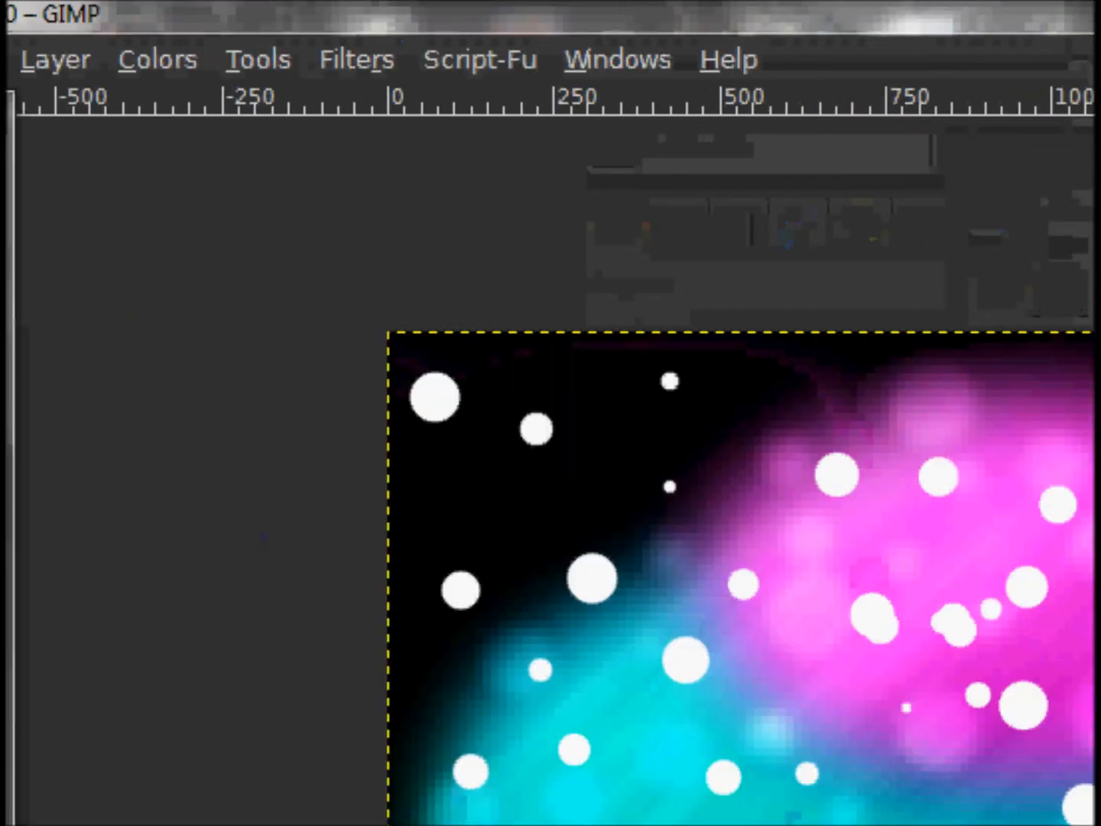
# Step: Repeat the last Gaussian blur on the small-spots layer and set its blend mode to Overlay
pyautogui.click(356, 60)
pyautogui.click(474, 105)
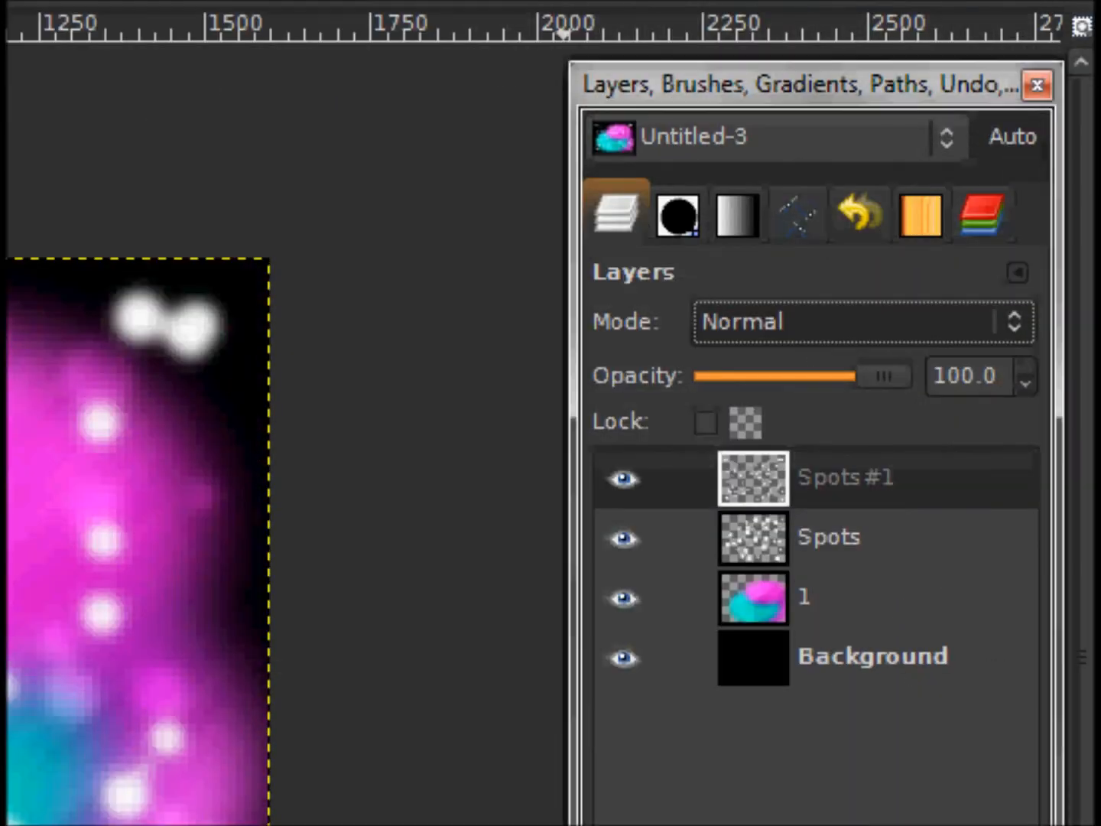
pyautogui.click(955, 395)
pyautogui.click(754, 582)
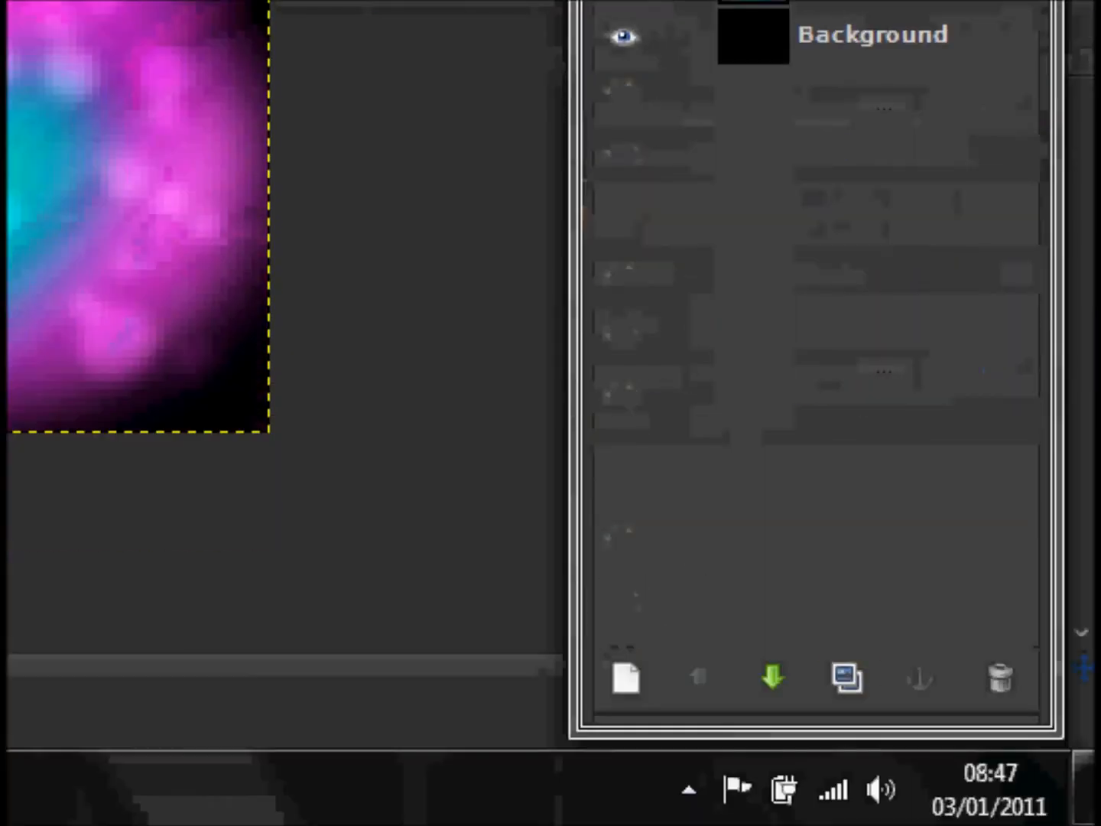
# Step: Duplicate the small-spots layer twice and merge all visible layers, expanded as necessary
pyautogui.click(848, 676)
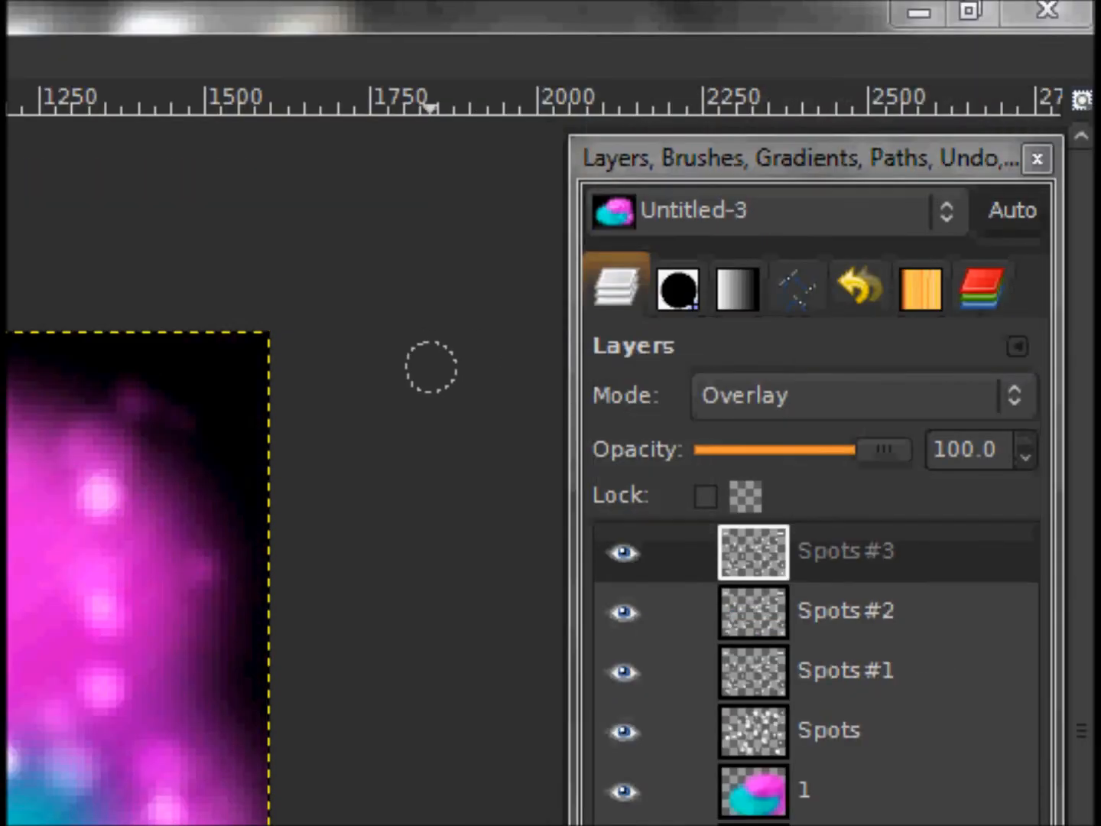
pyautogui.hotkey('ctrl', 'm')
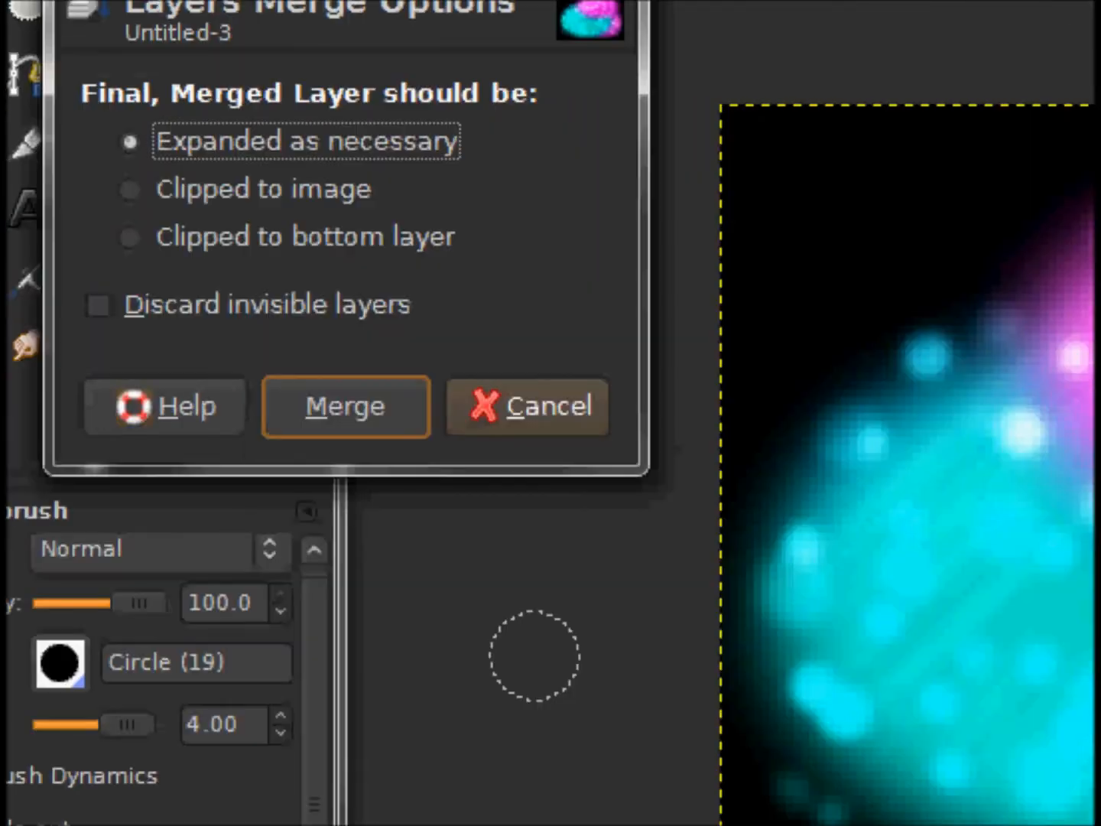
pyautogui.click(346, 407)
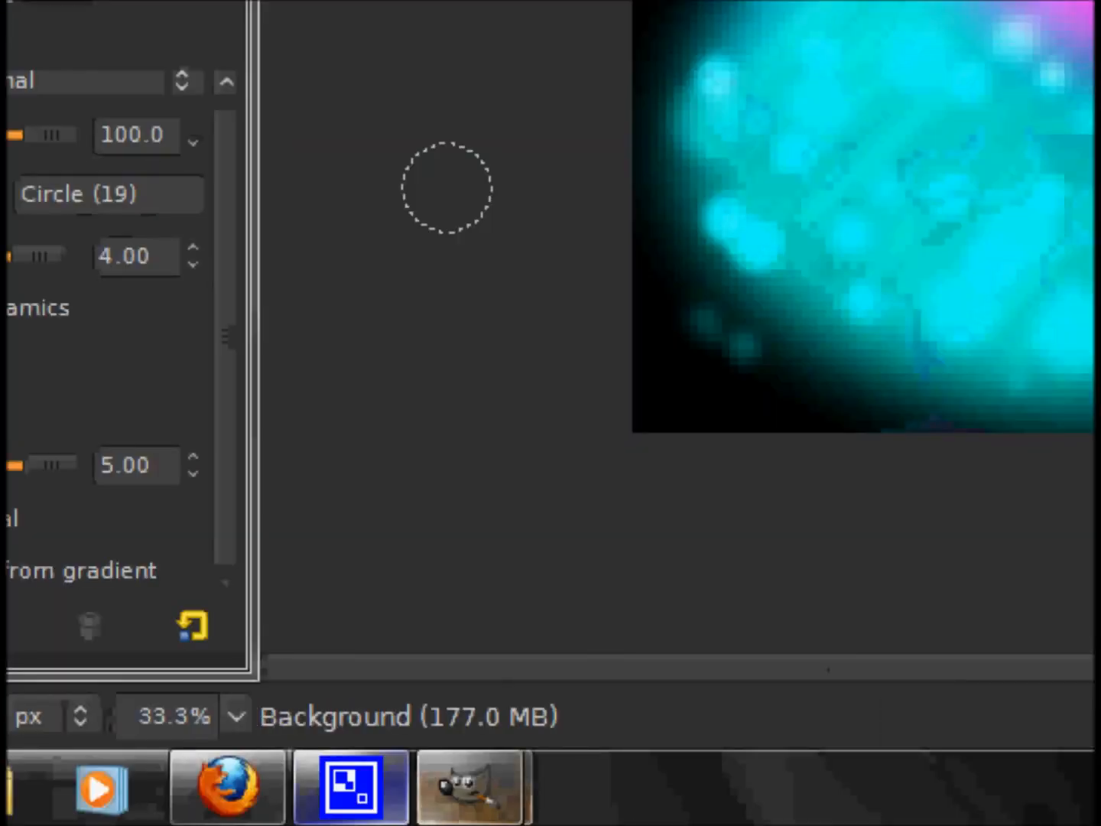
pyautogui.click(351, 788)
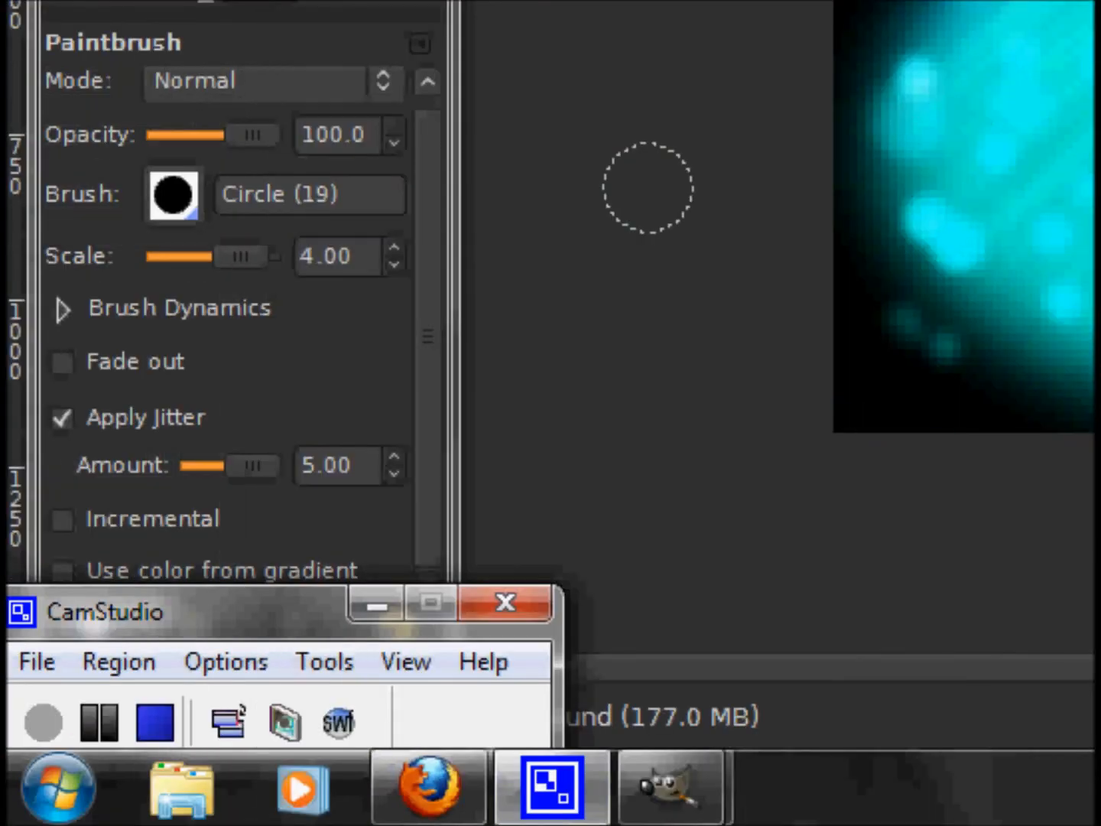